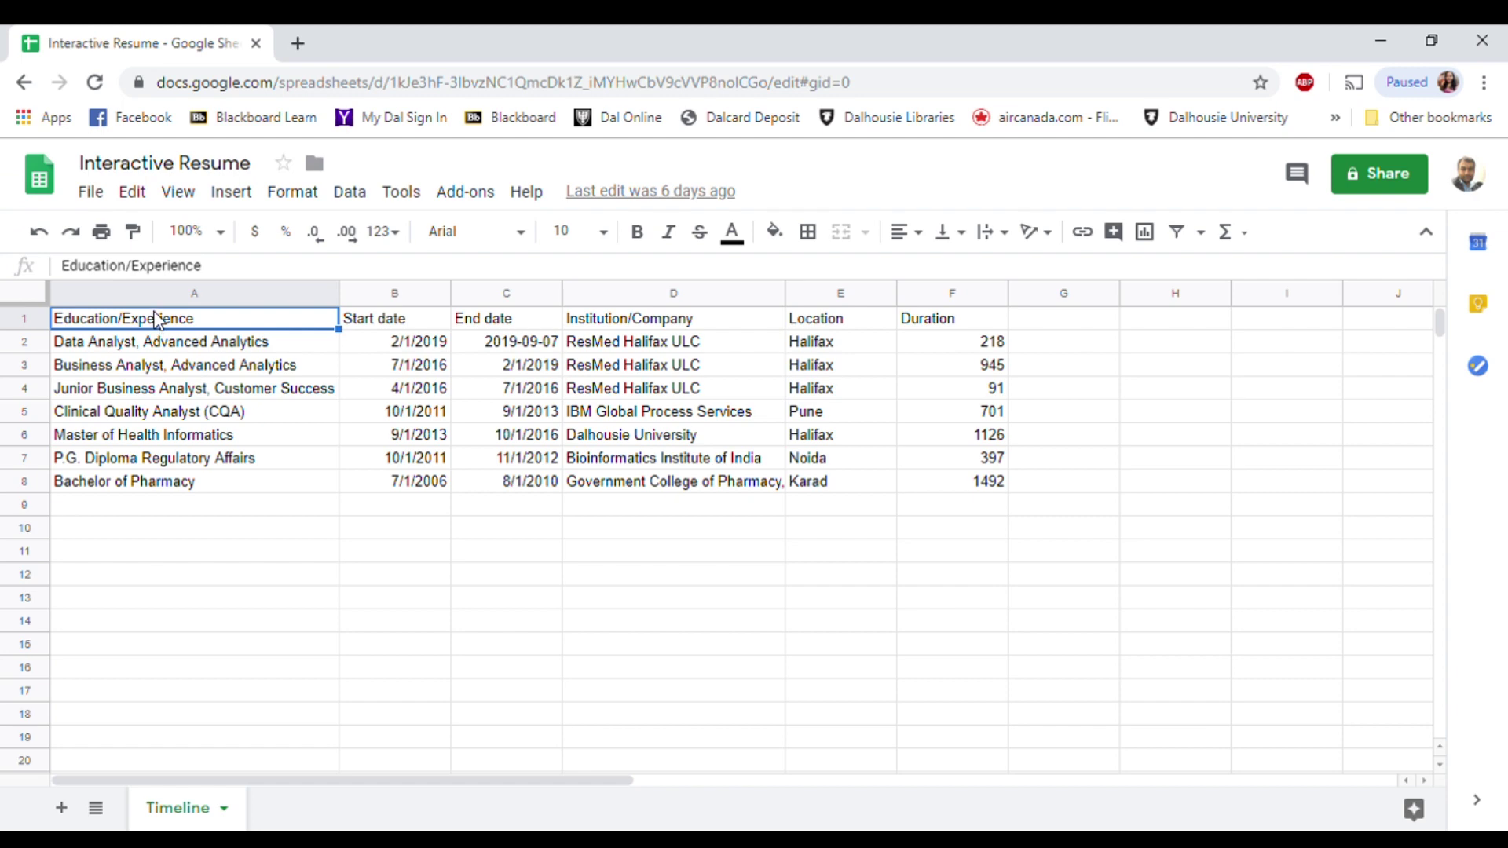
Review the Start date, End date, Institution/Company and Location headers, and the F2 Duration formula =C2-B2
key(Right)
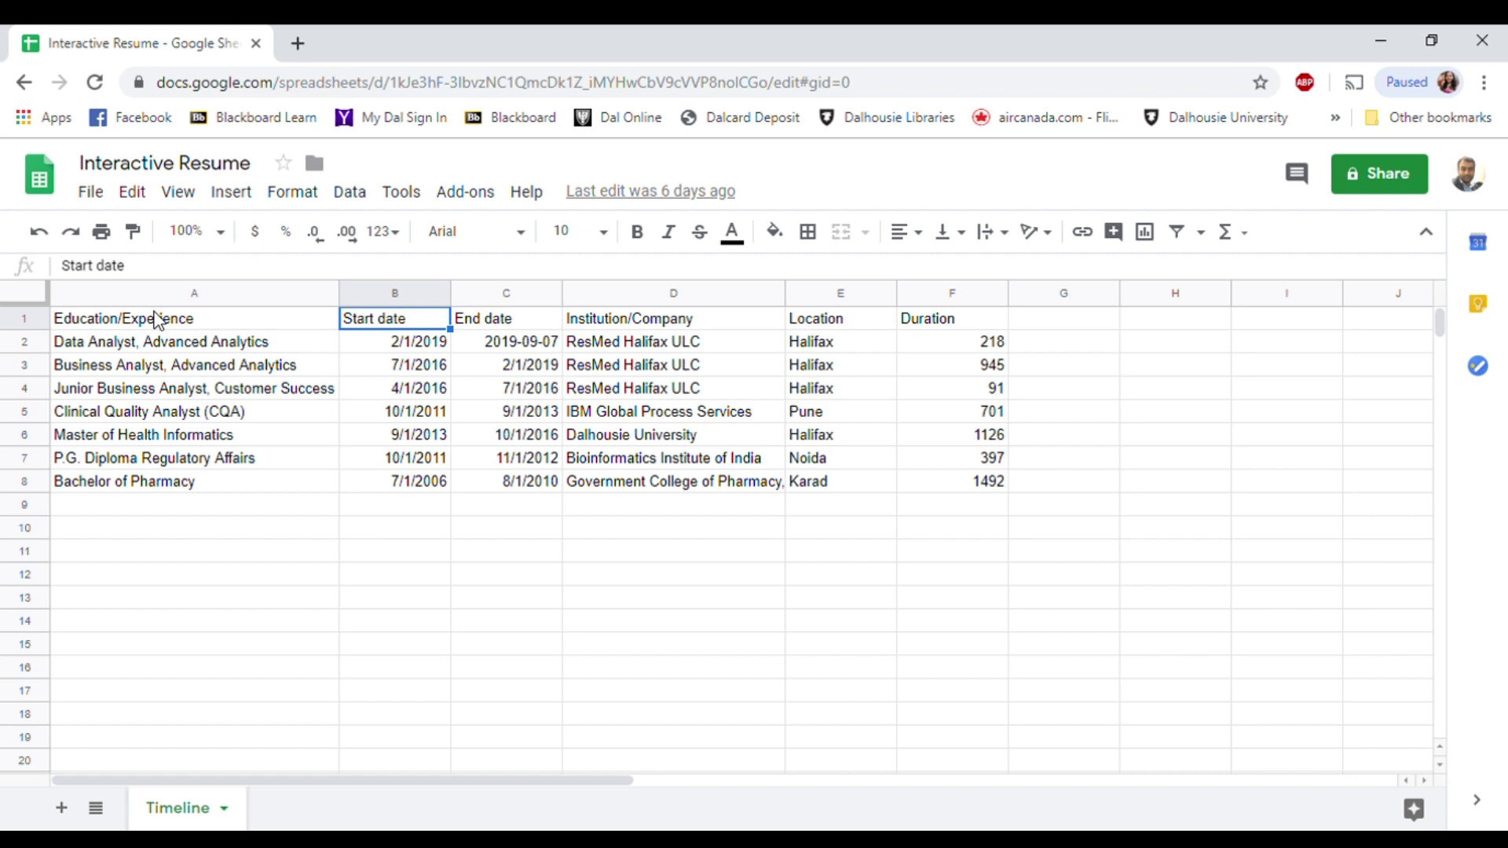
key(Right)
key(Right)
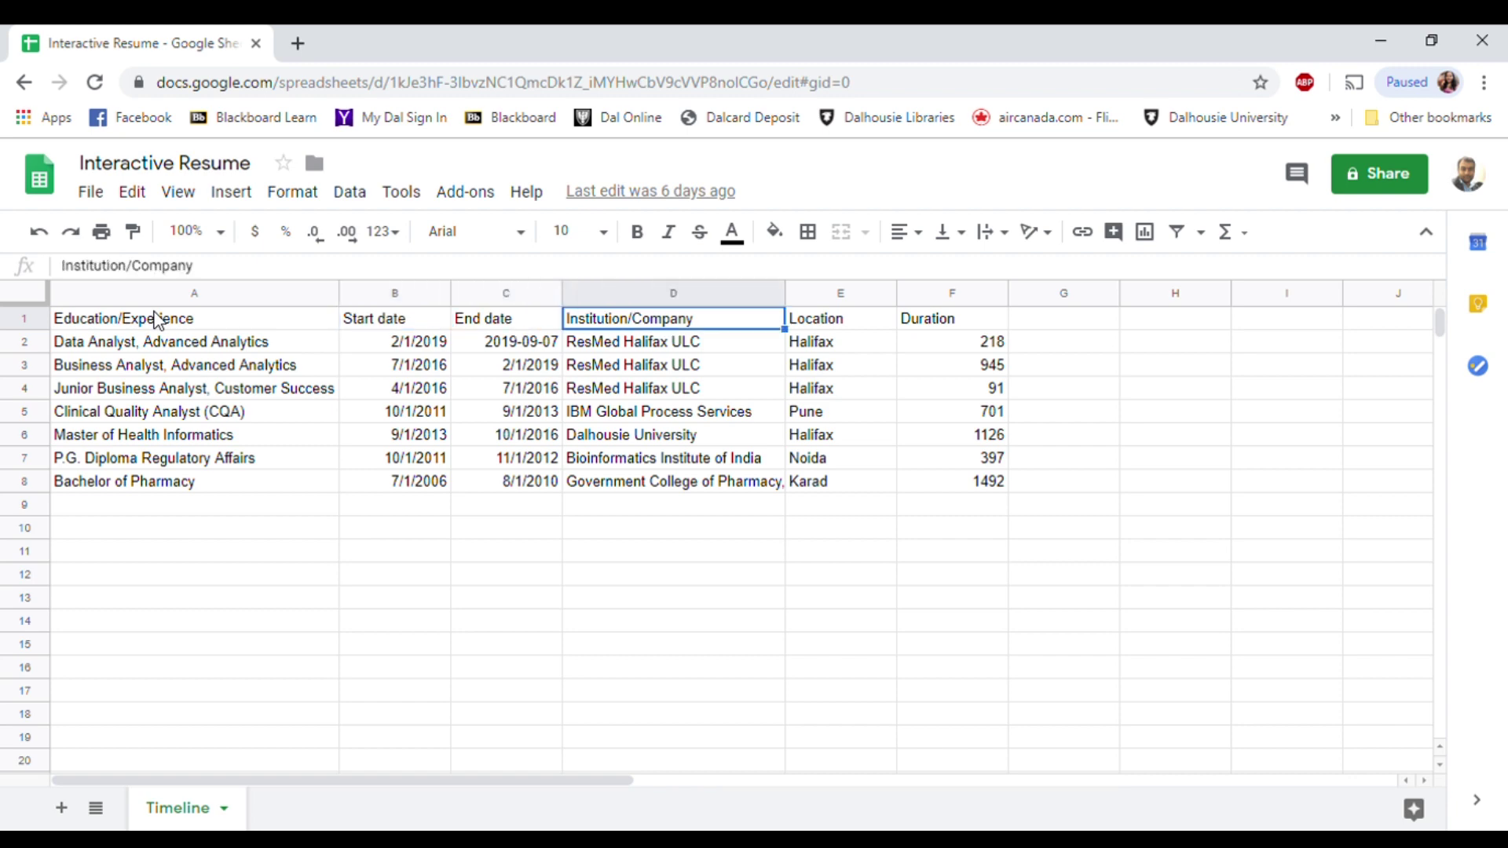
key(Right)
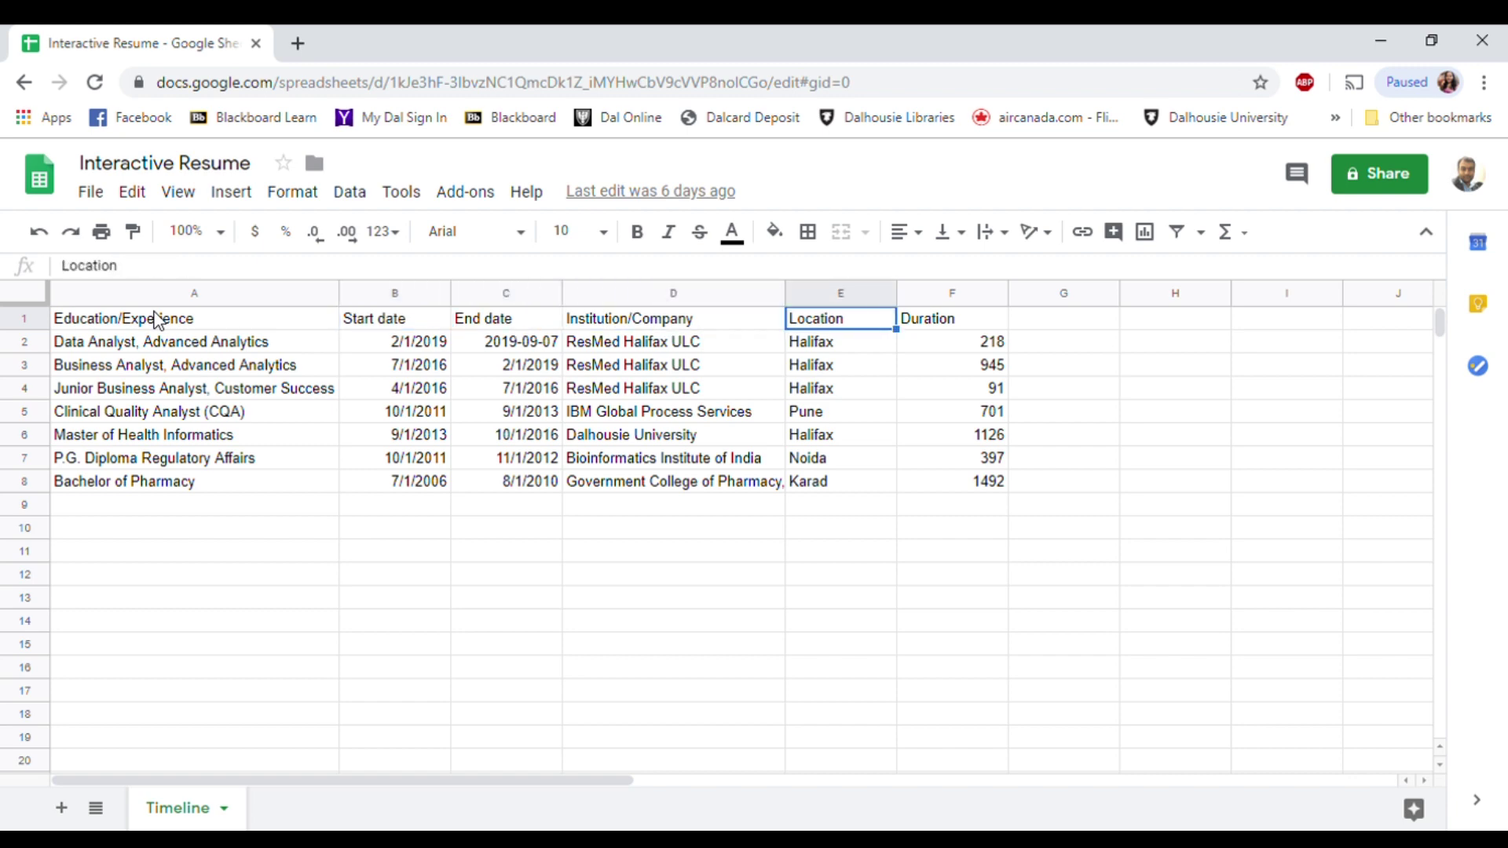
key(Right)
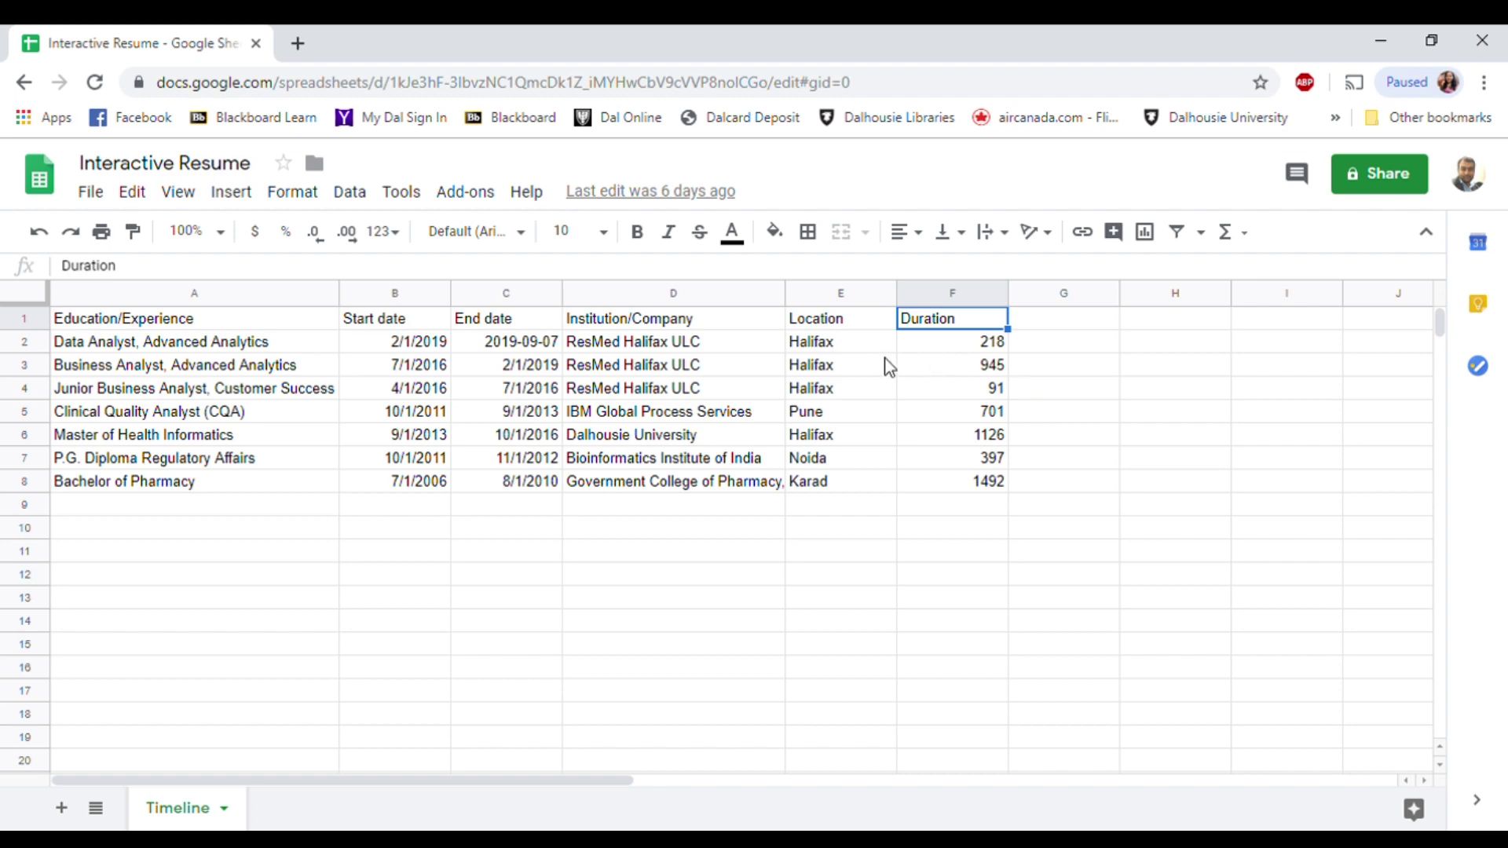
click(978, 341)
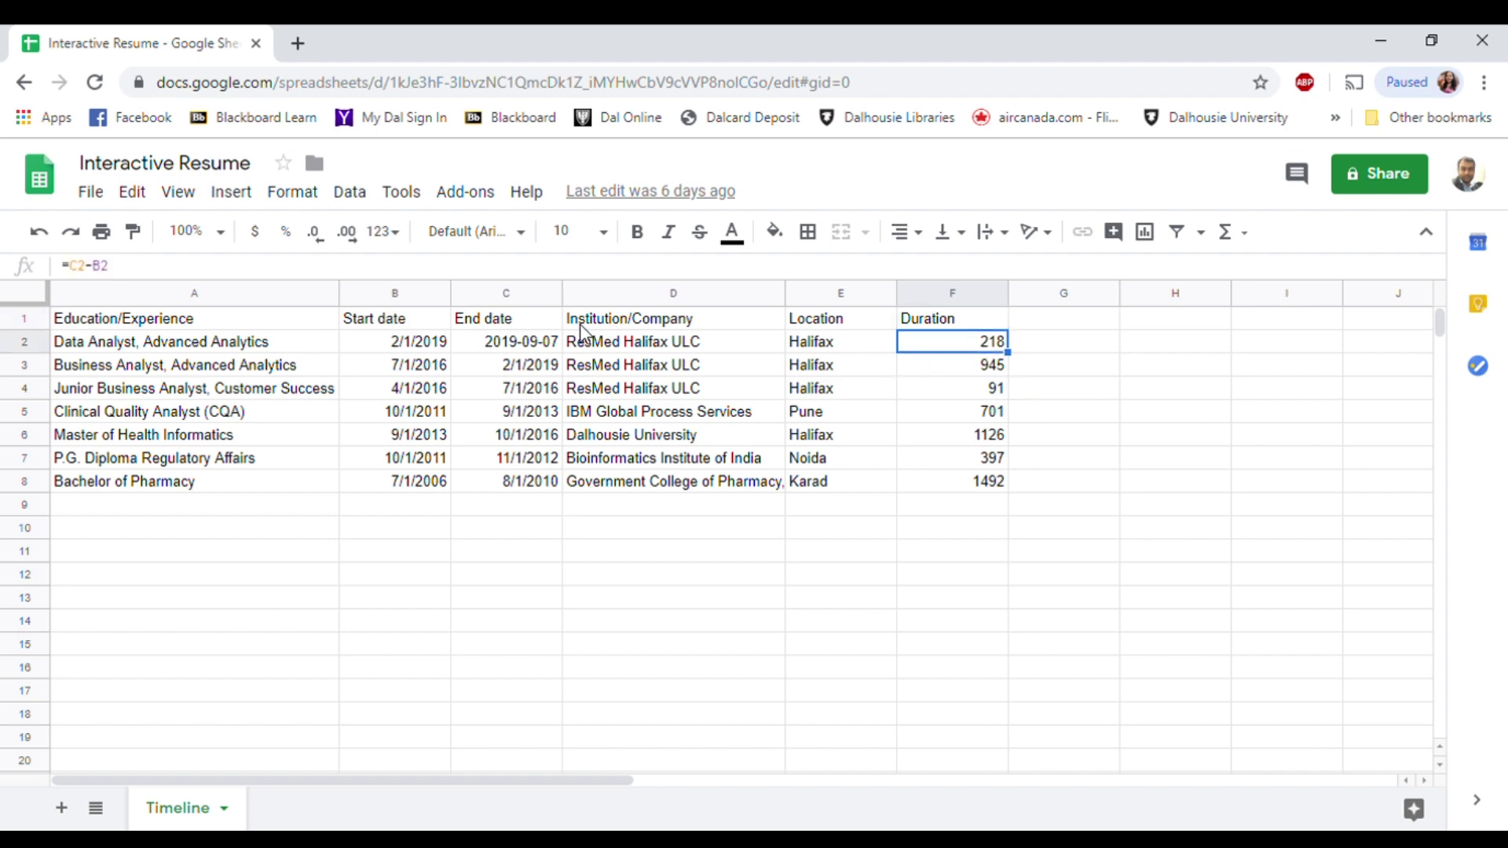
click(128, 267)
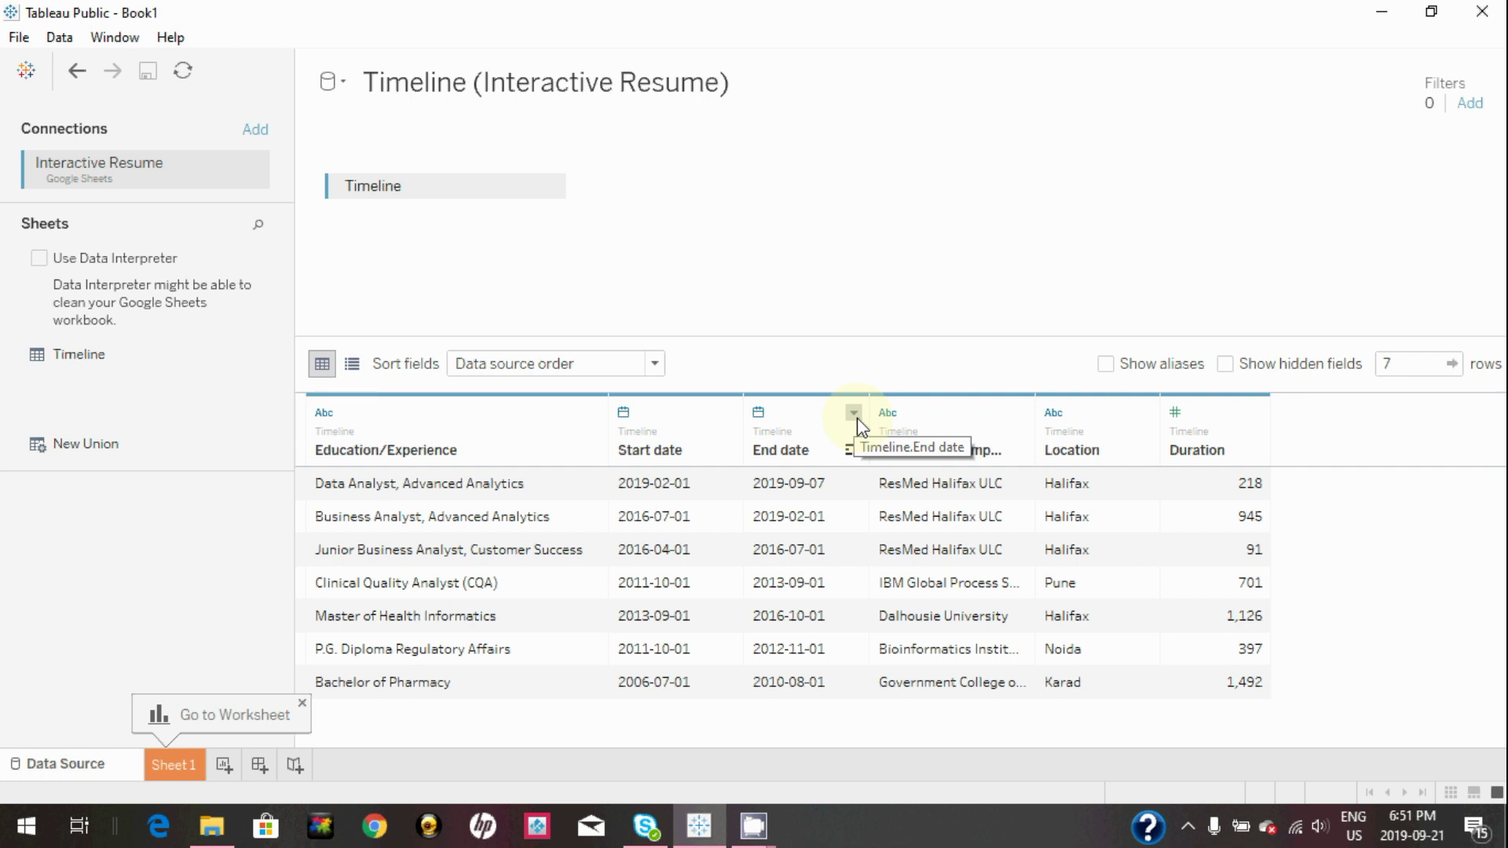
Create the calculated field 'Duration calculated' as [End date] - [Start date] from the End date column
click(854, 413)
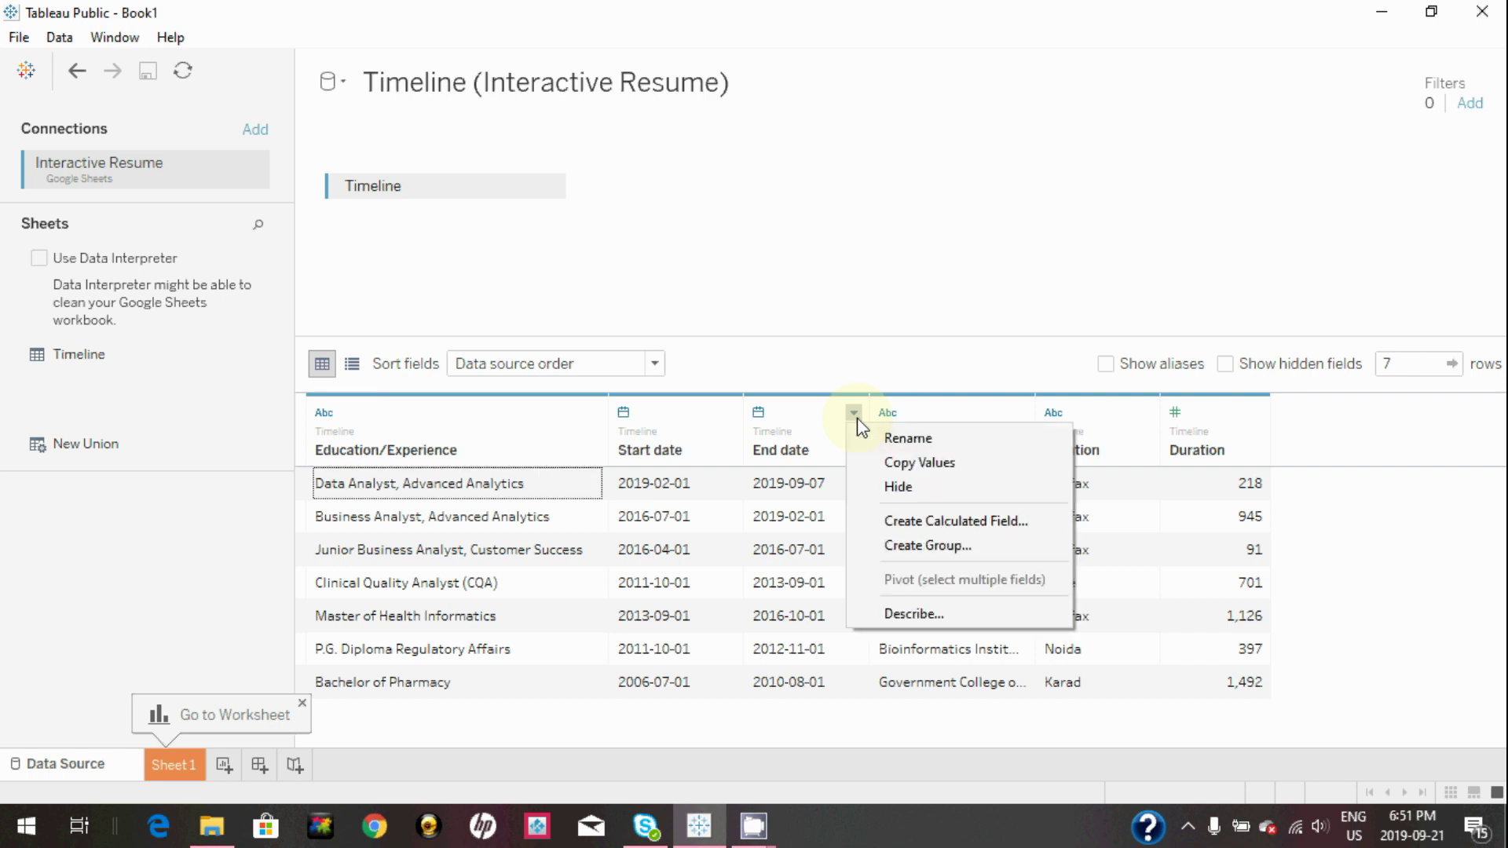
click(891, 525)
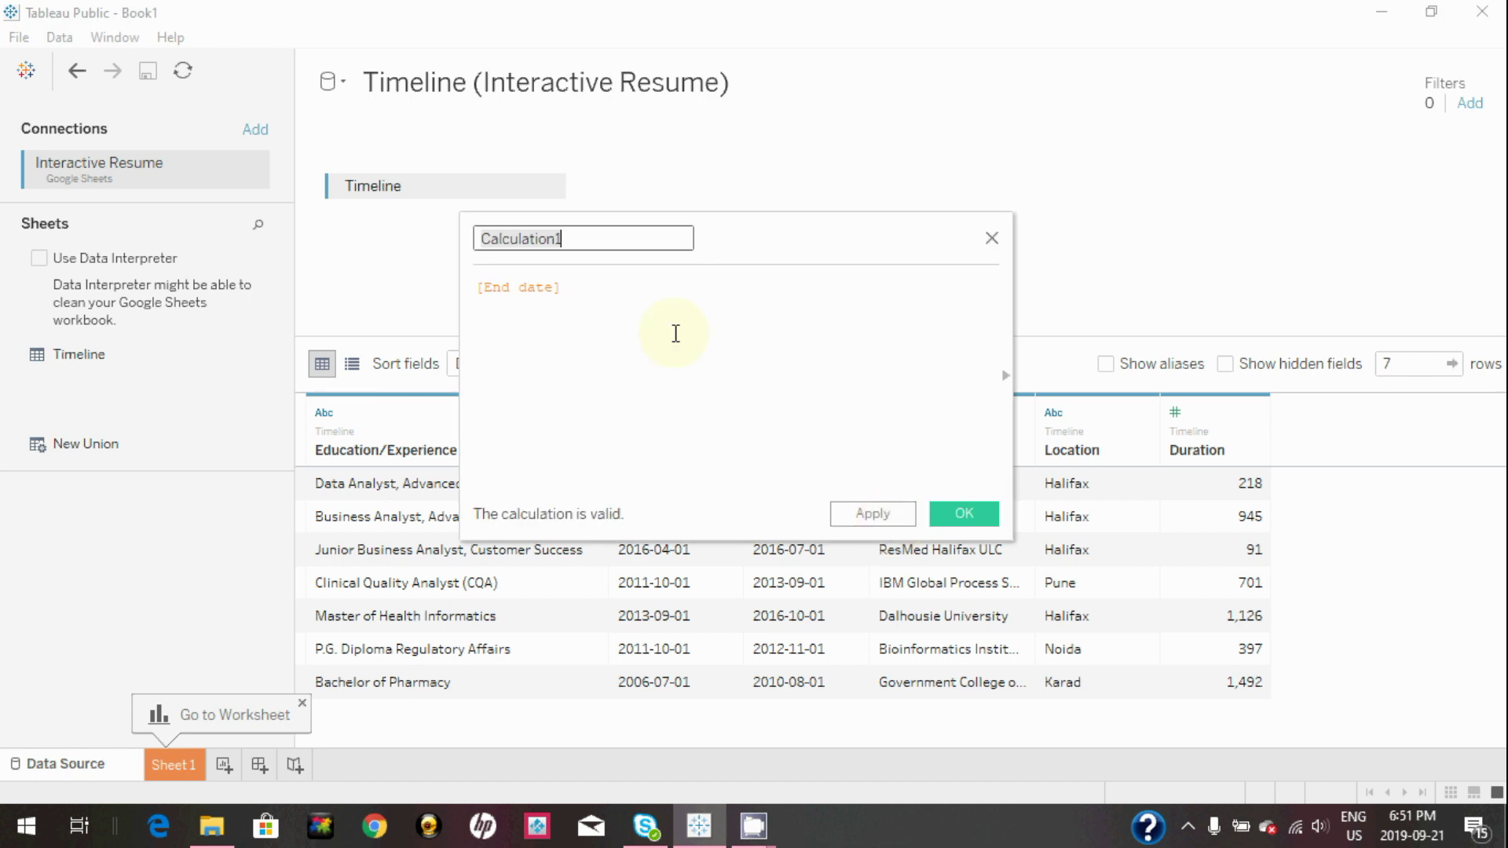
text(D)
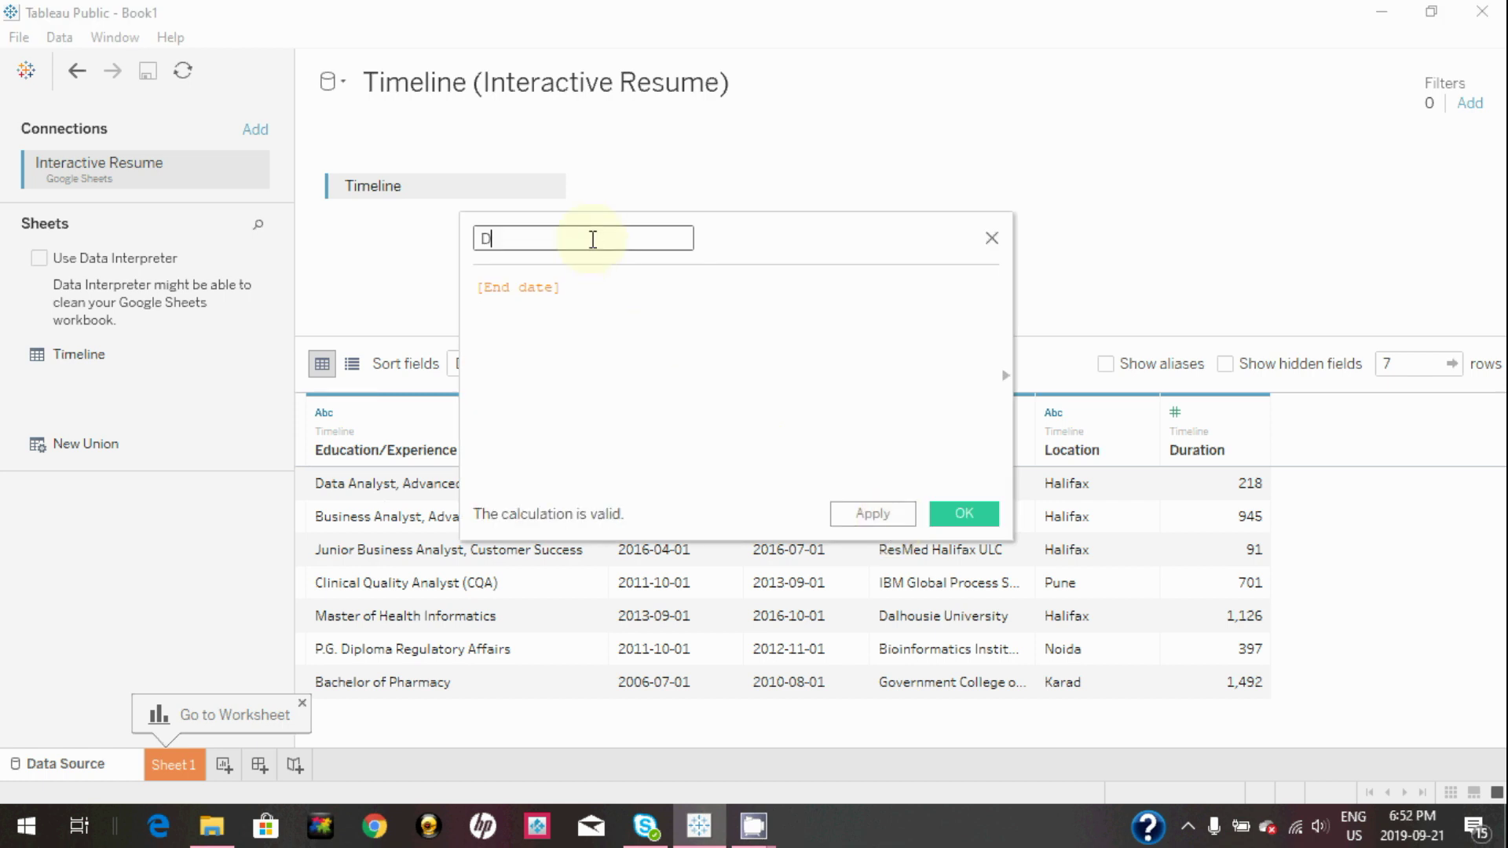
text(uration)
key(Tab)
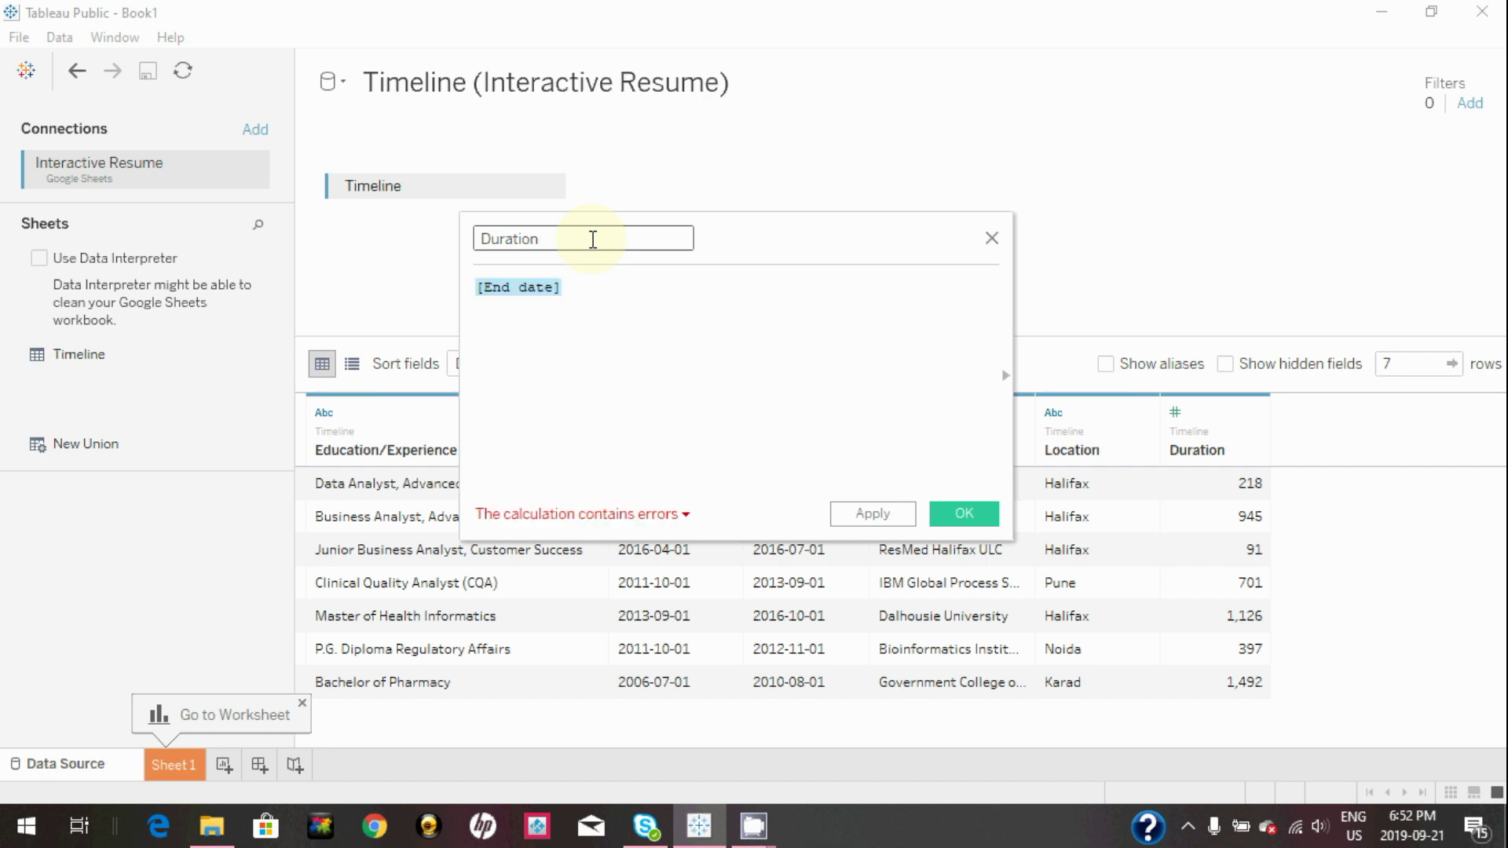
text(calculated)
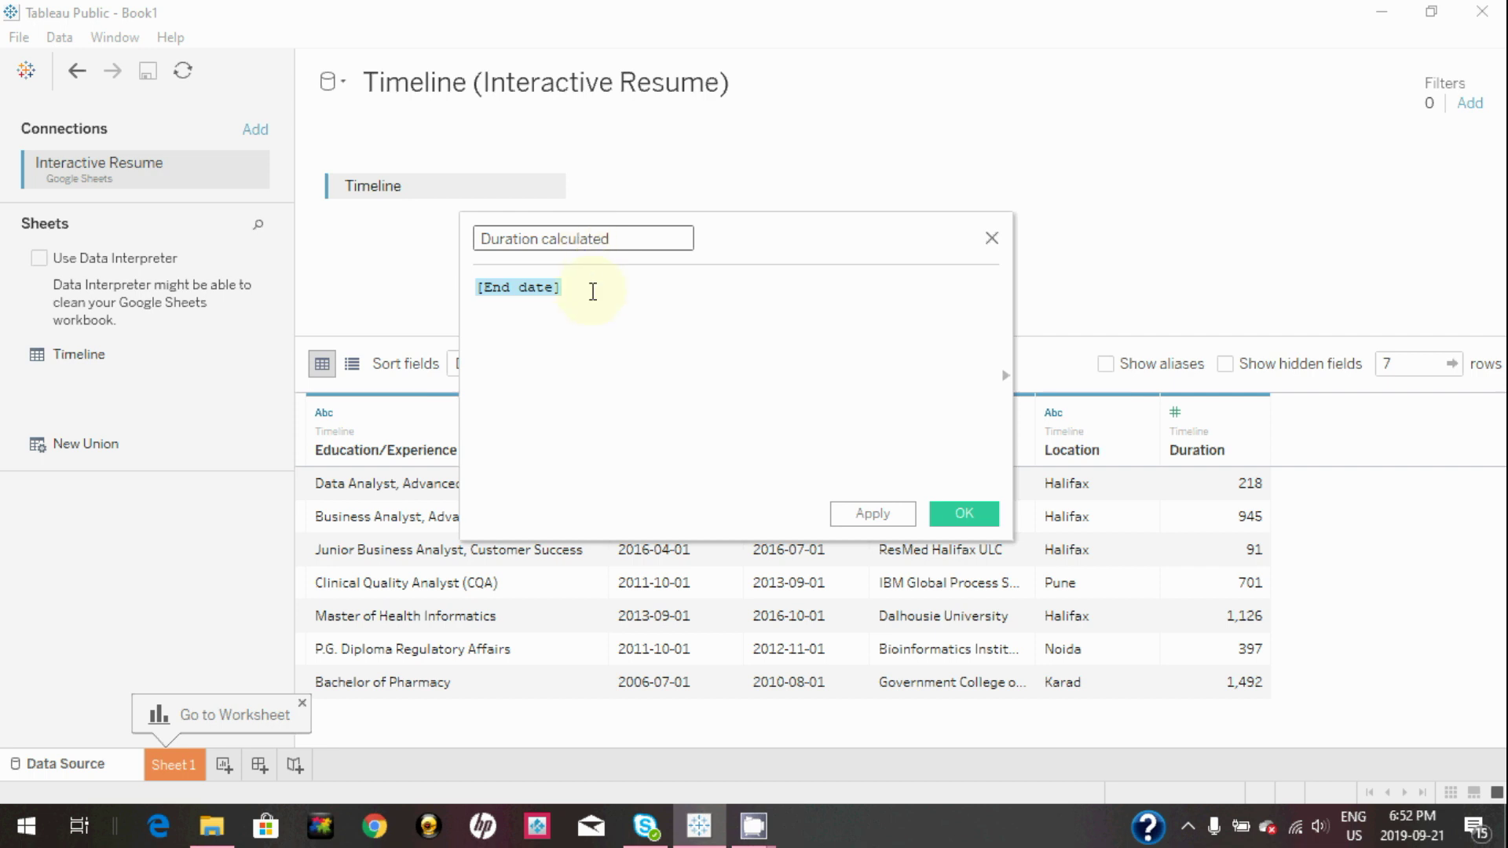
click(593, 292)
text(- )
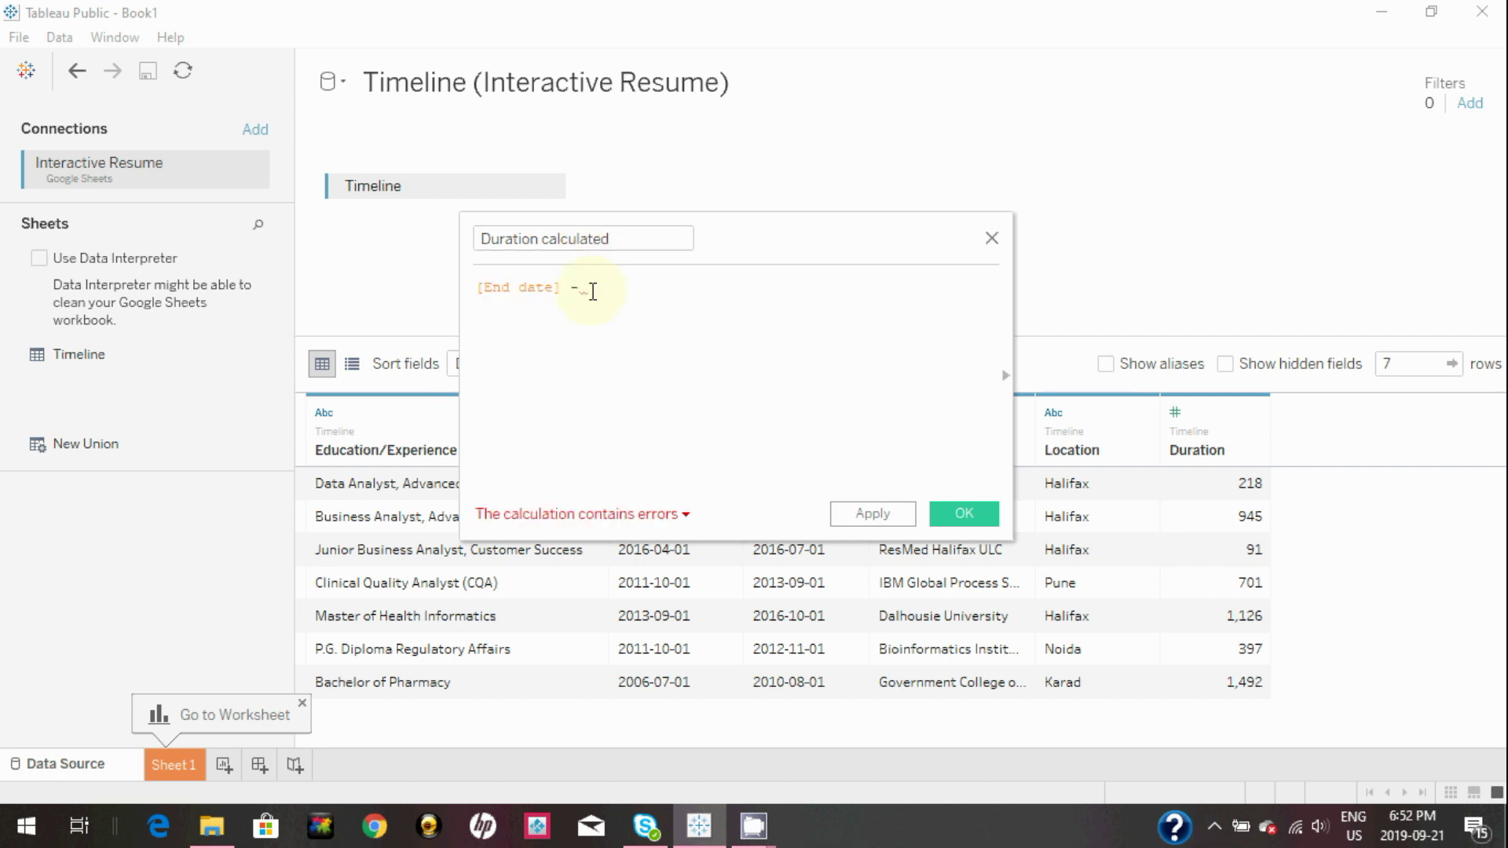
text(star)
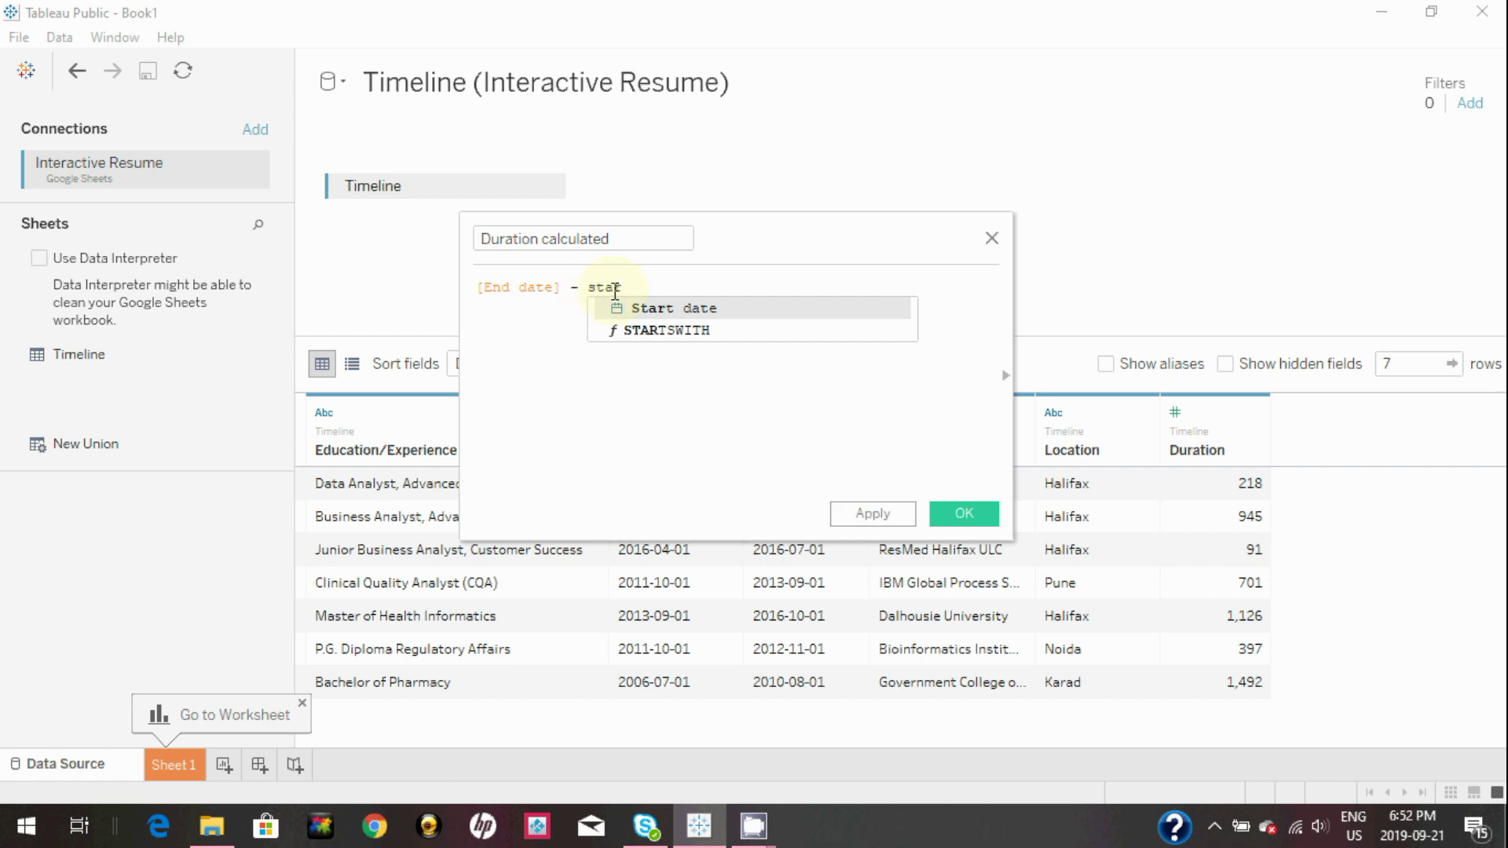
click(713, 311)
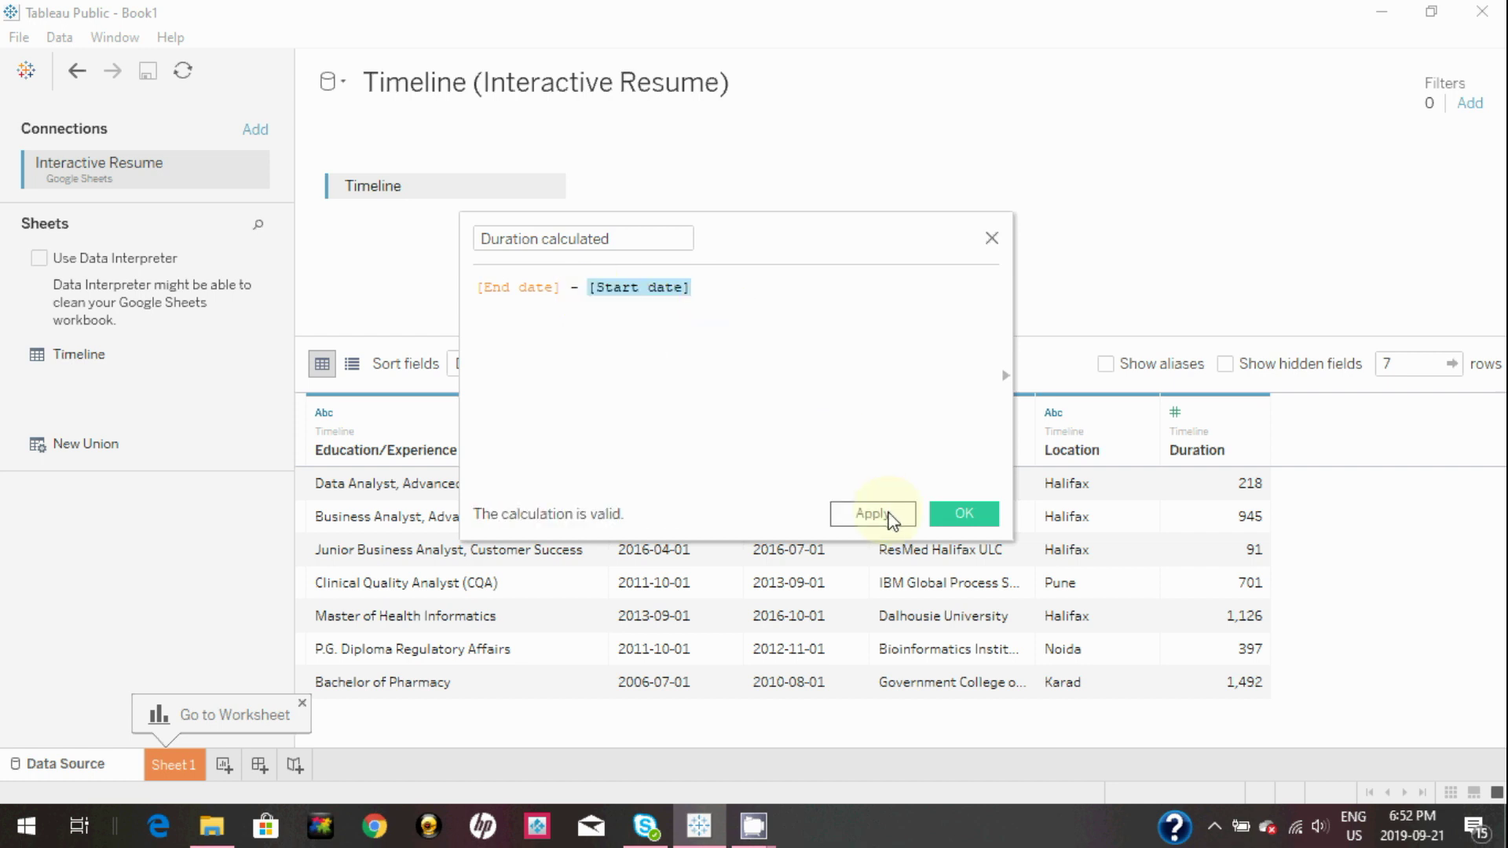
click(891, 518)
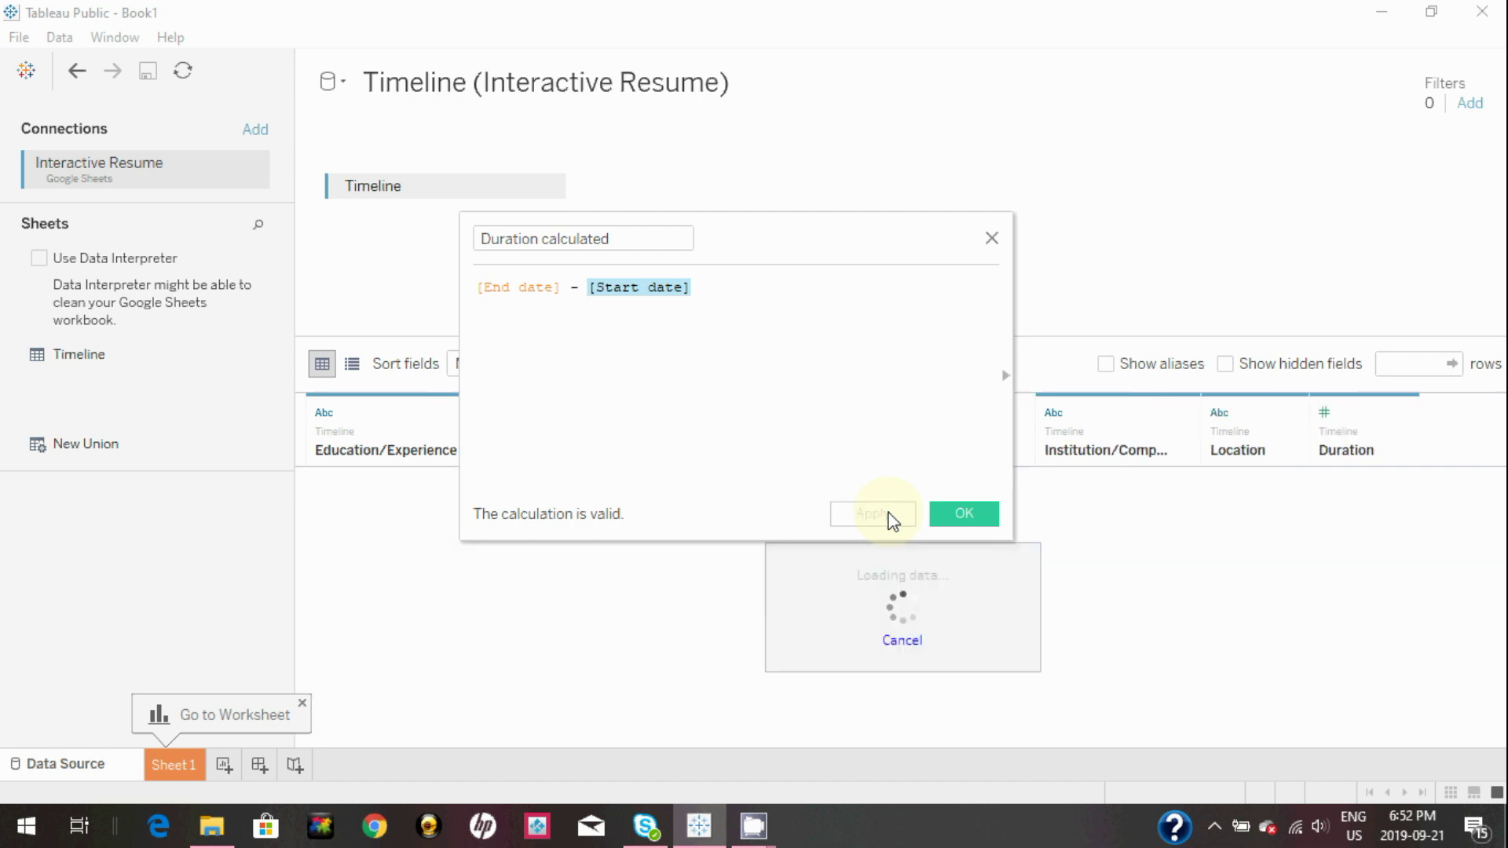
click(956, 521)
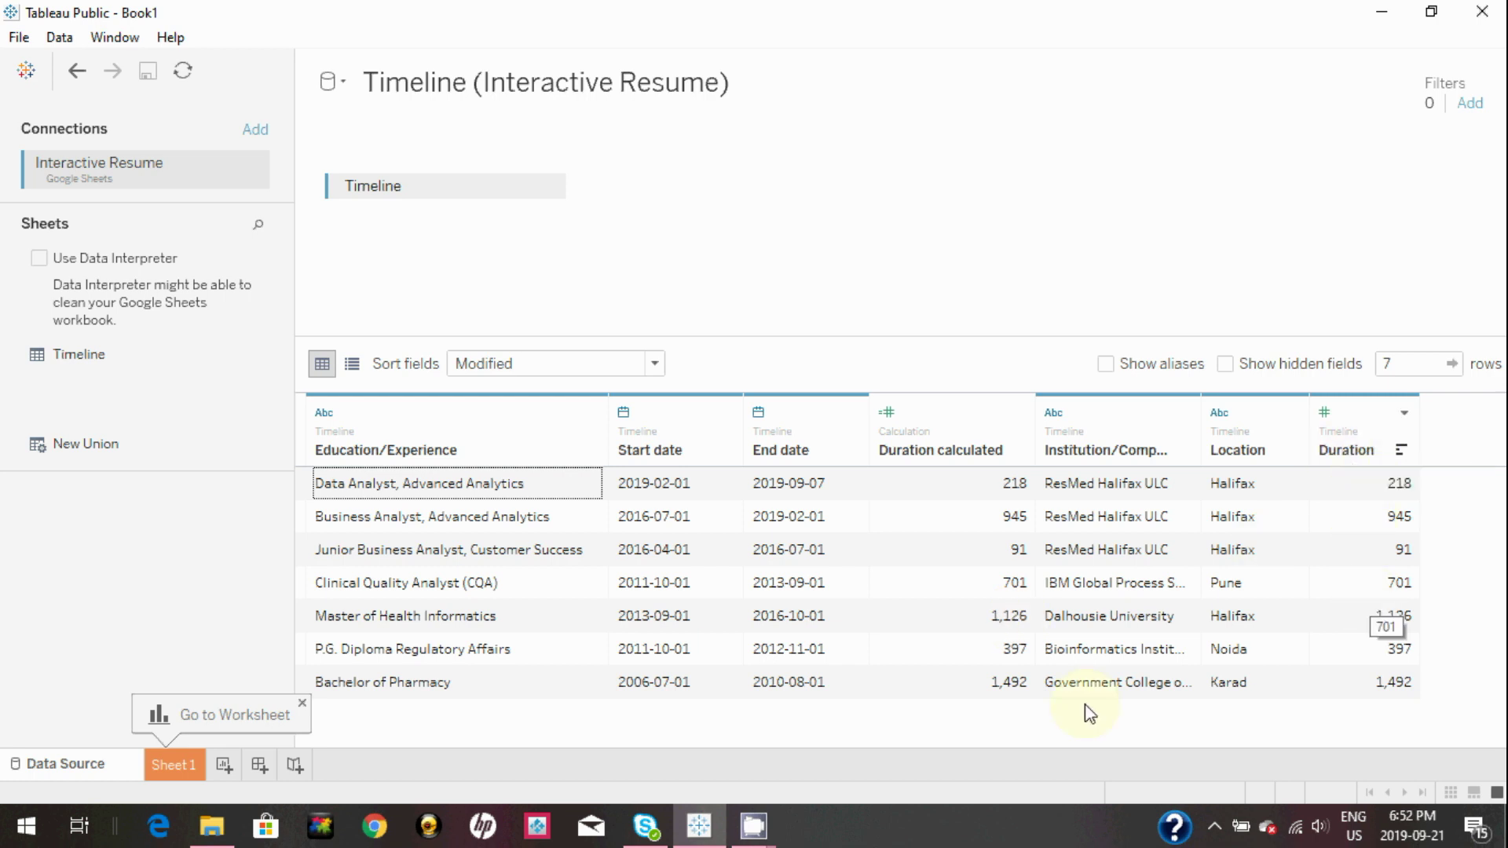
click(178, 766)
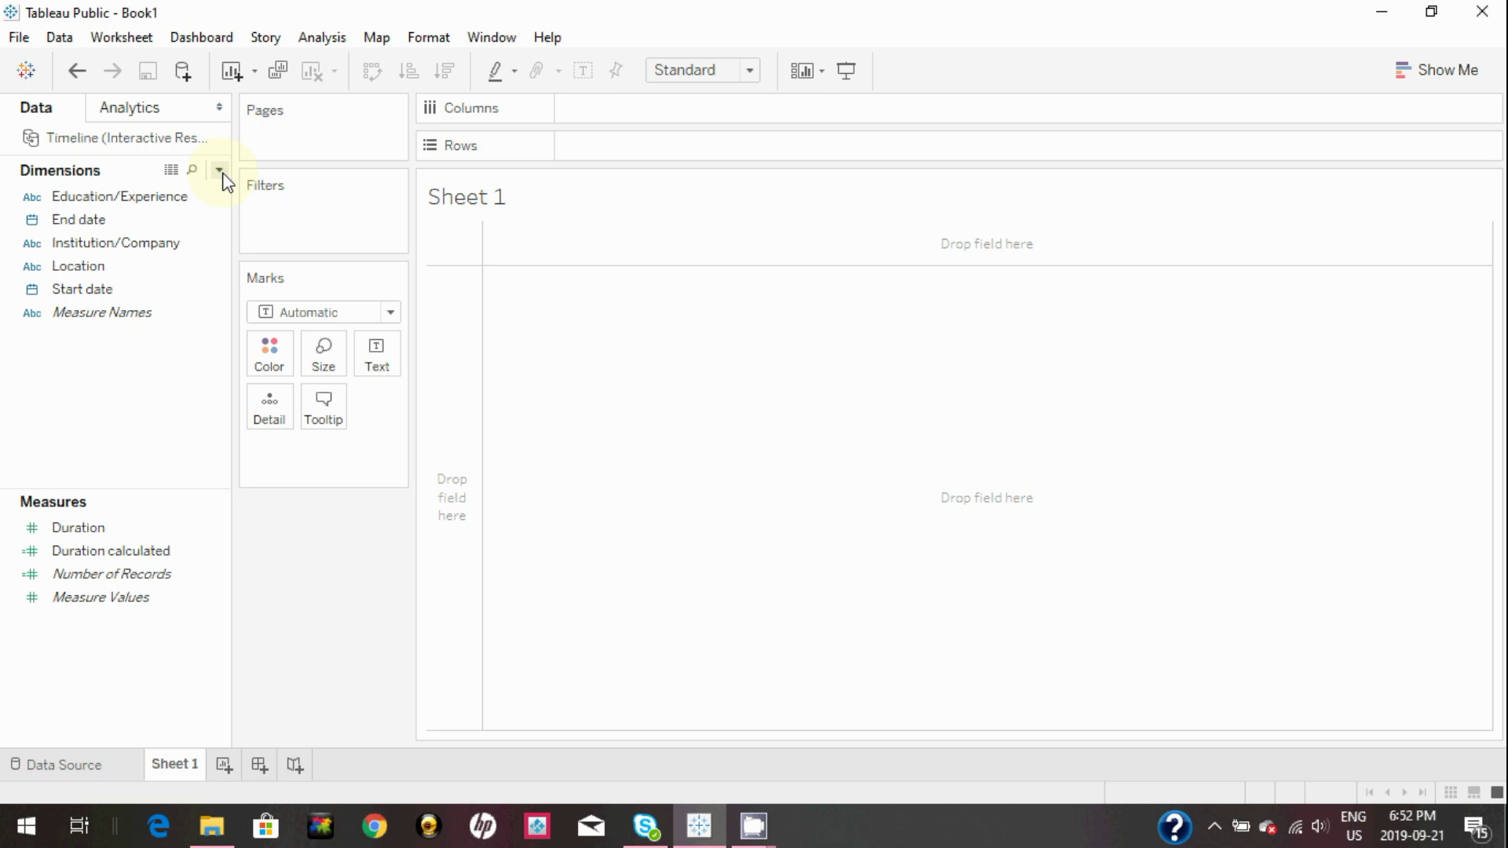
Start a new calculated field named 'Duration Calculated 1'
click(219, 171)
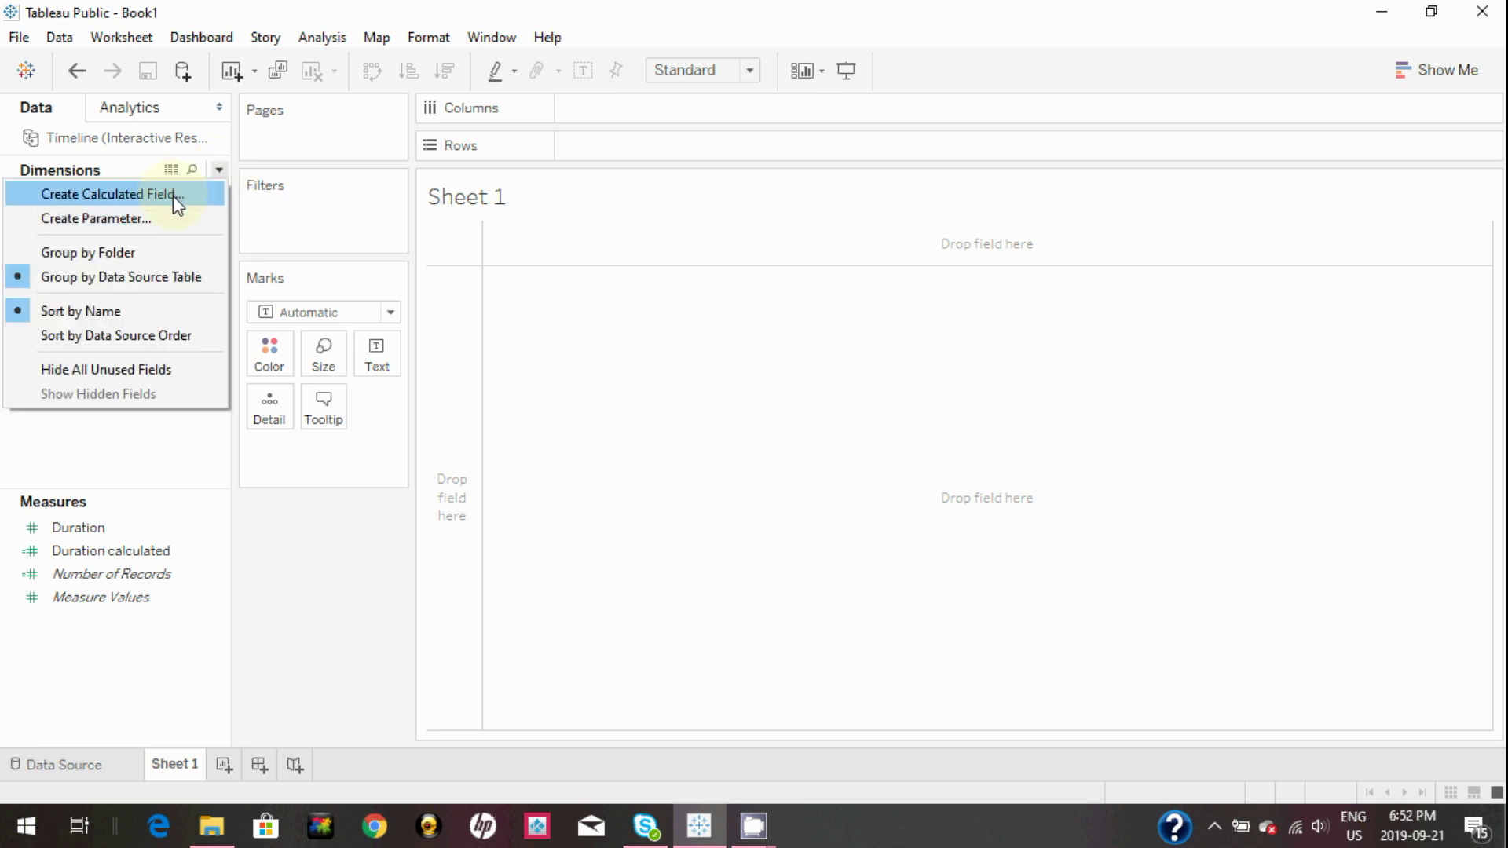
click(173, 196)
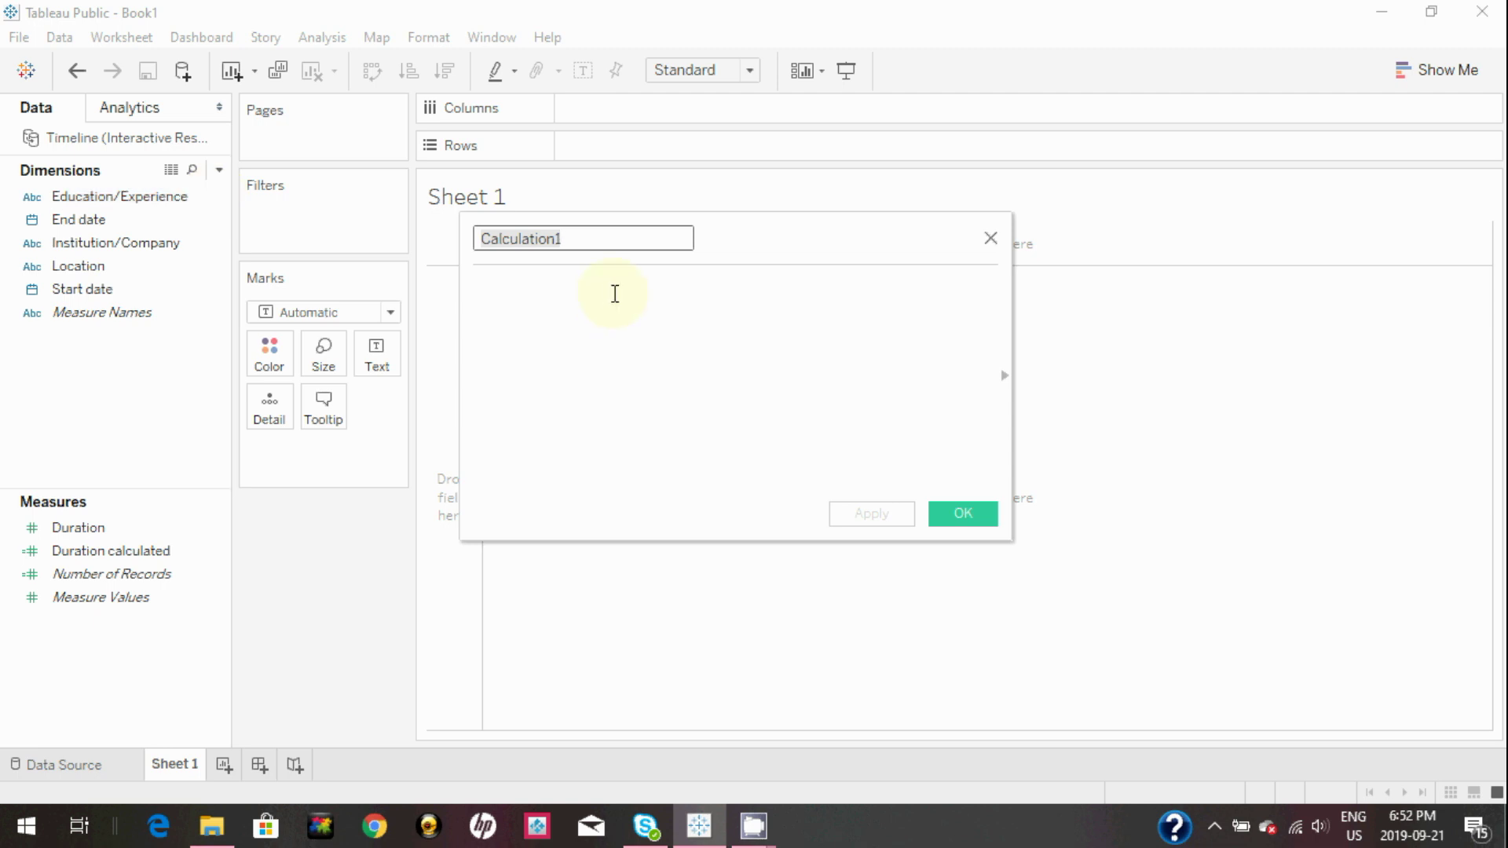
text(C)
key(BackSpace)
text(D)
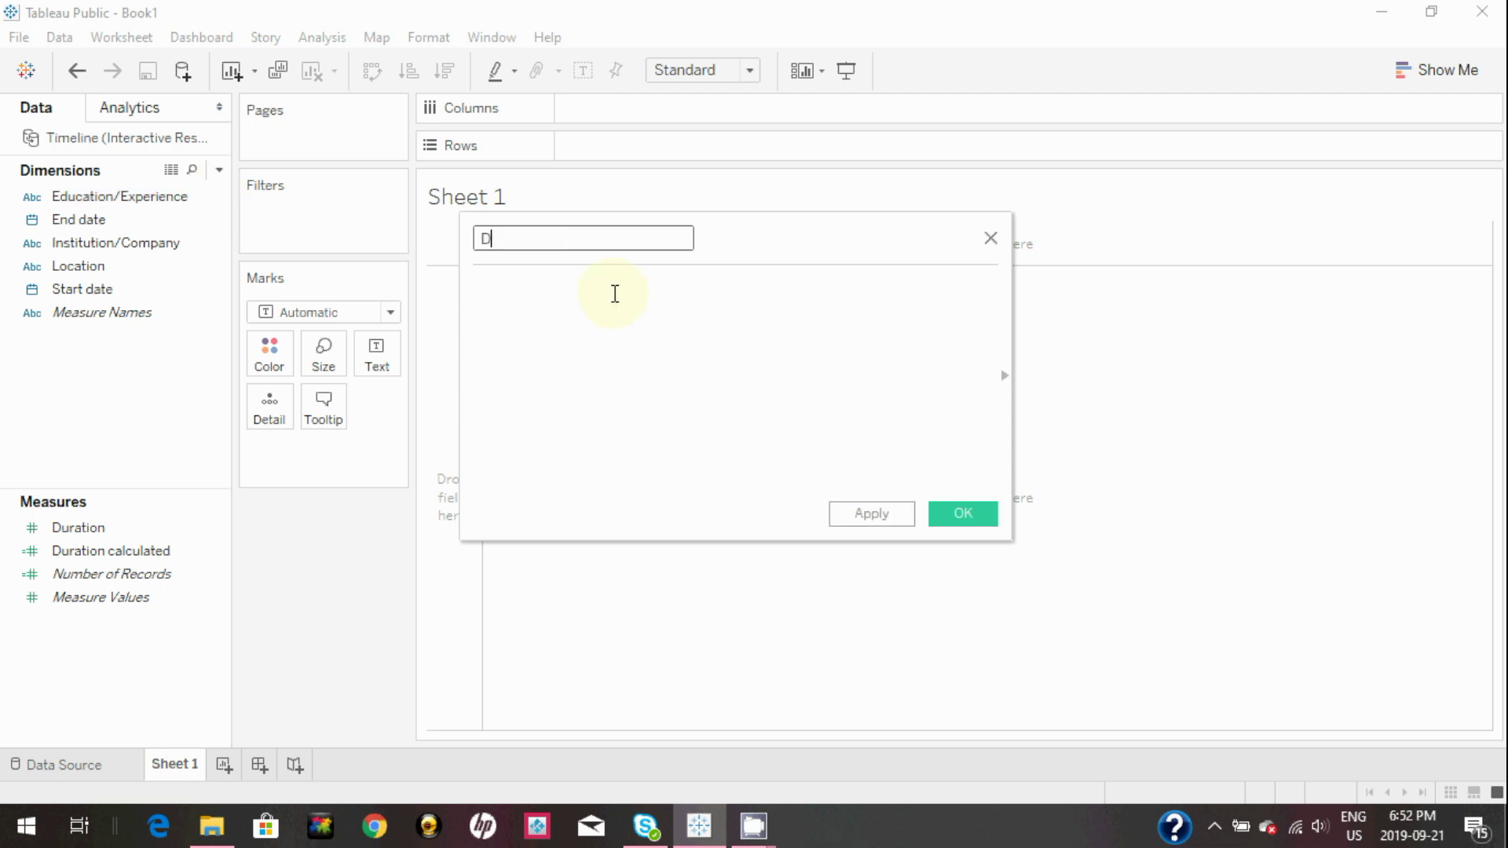
text(uration Calculated 1)
Define its formula as [End date] - [Start date], apply it and confirm
click(608, 318)
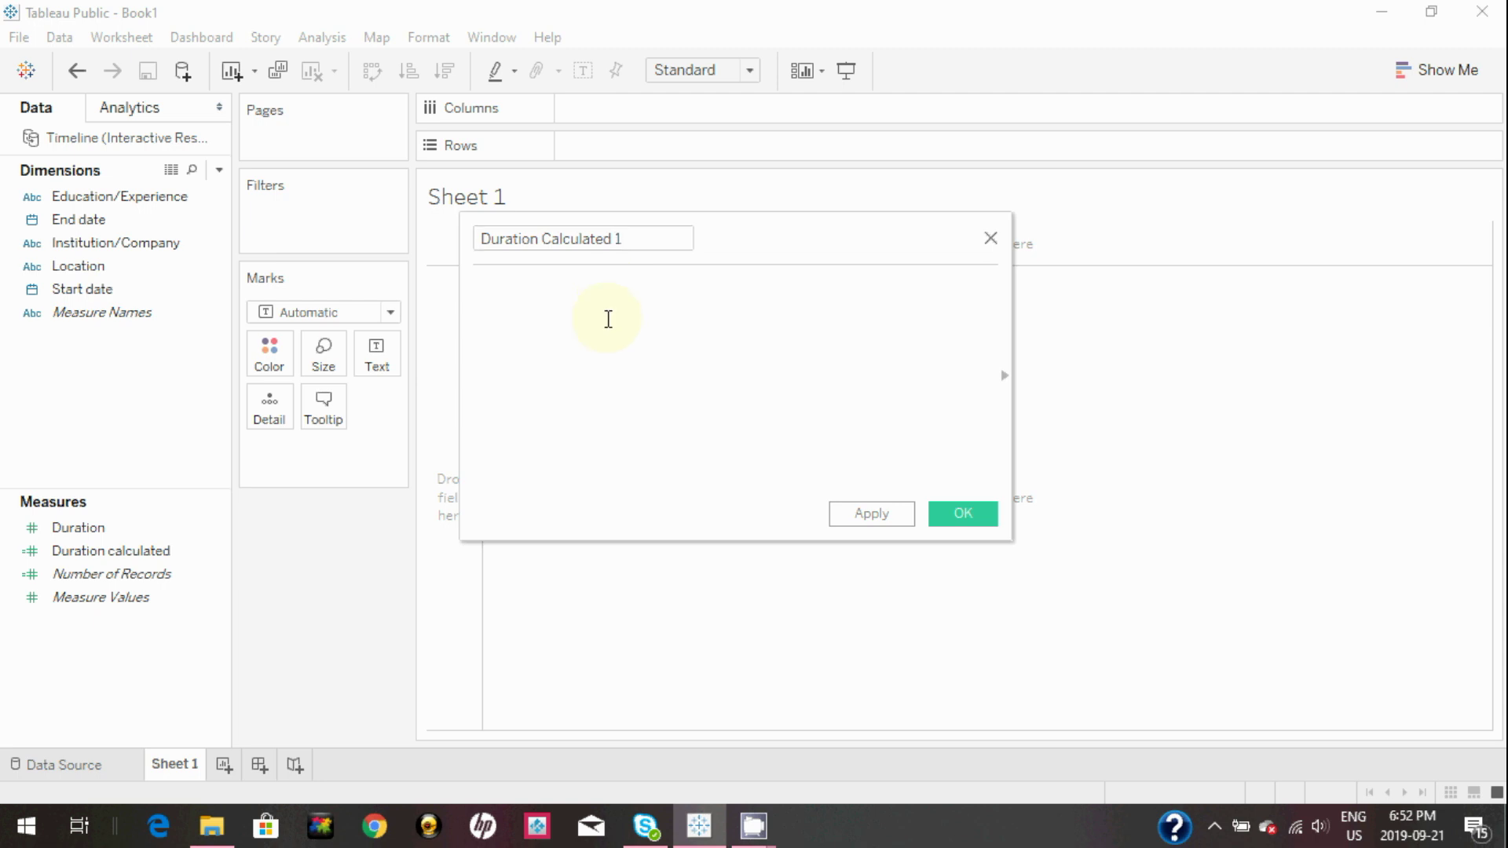
text(end)
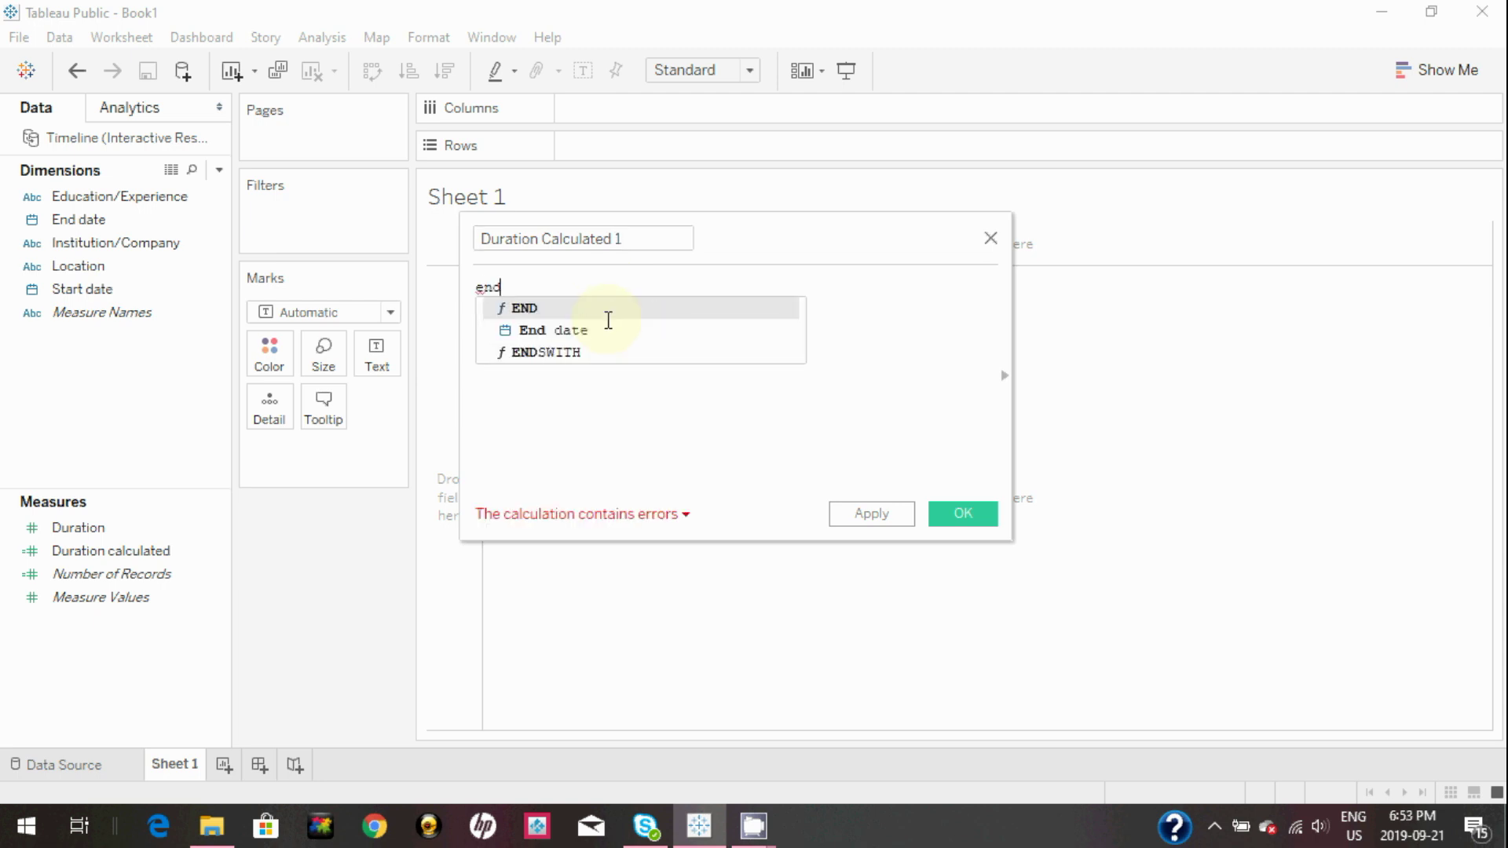
key(Down)
key(Return)
text(- st)
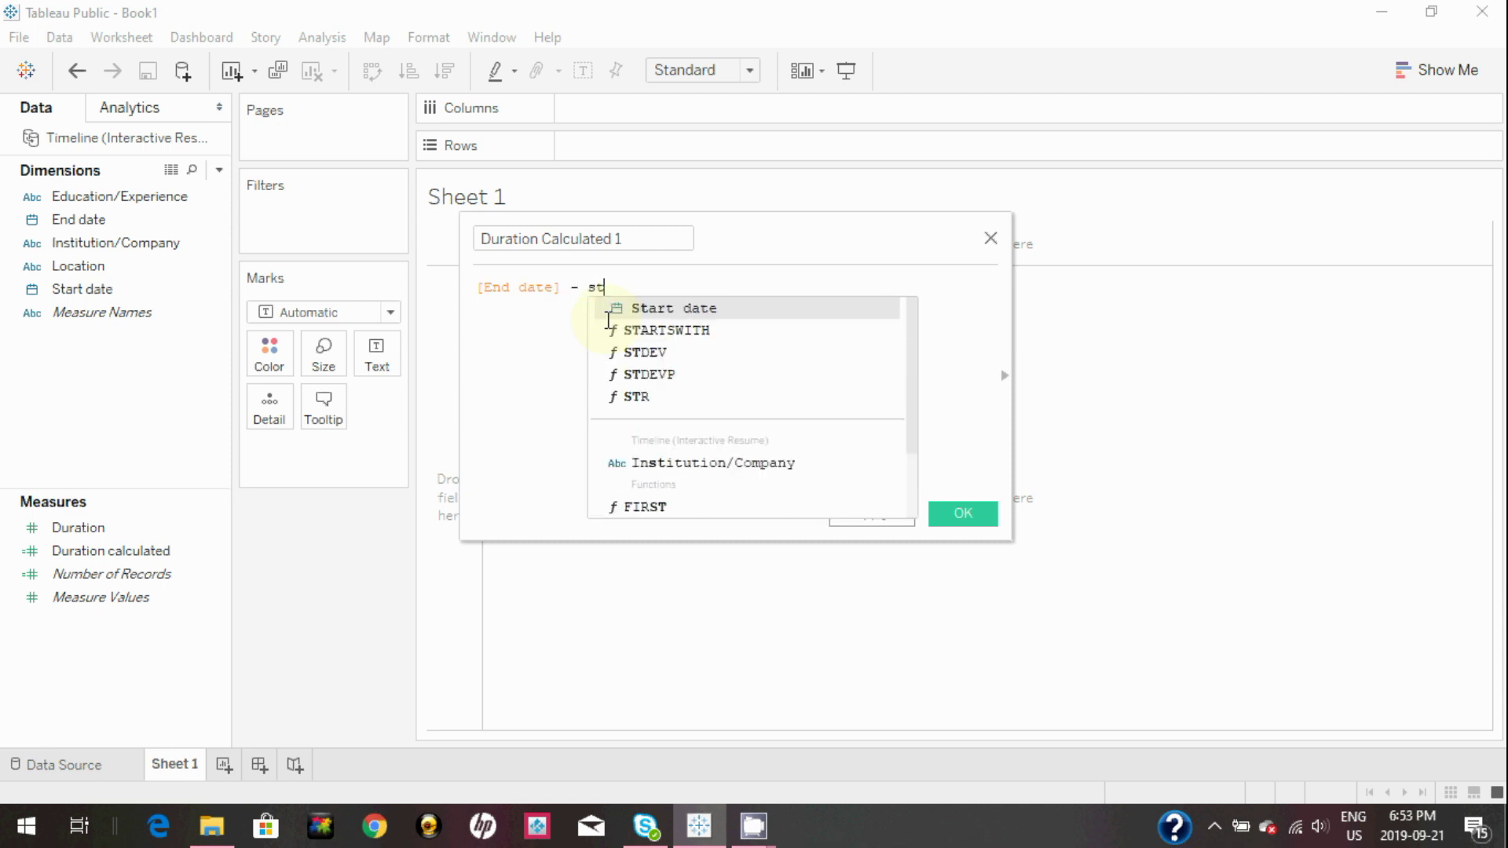
text(art)
click(651, 308)
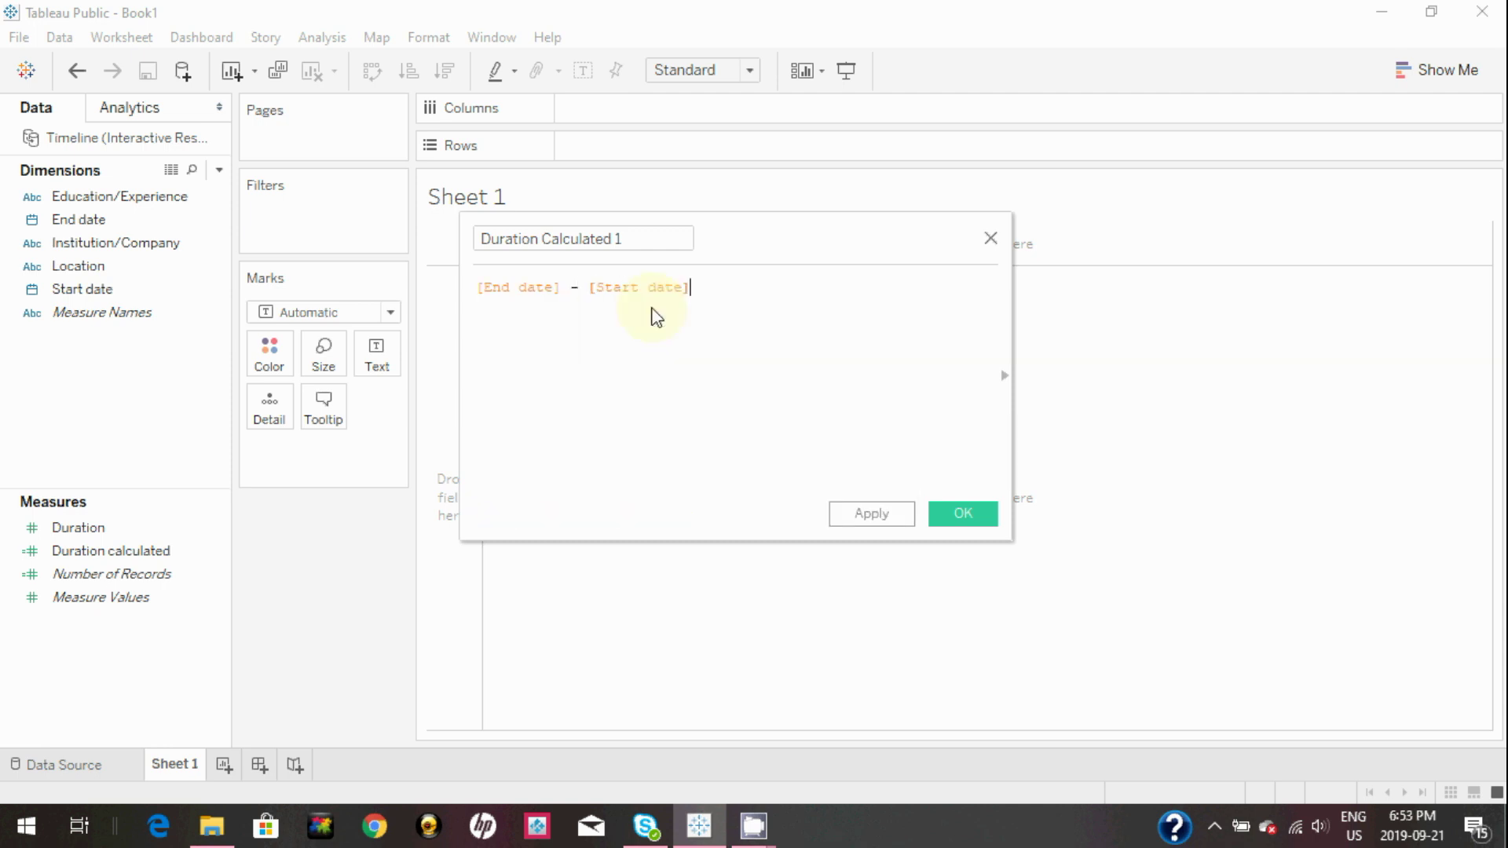
click(883, 515)
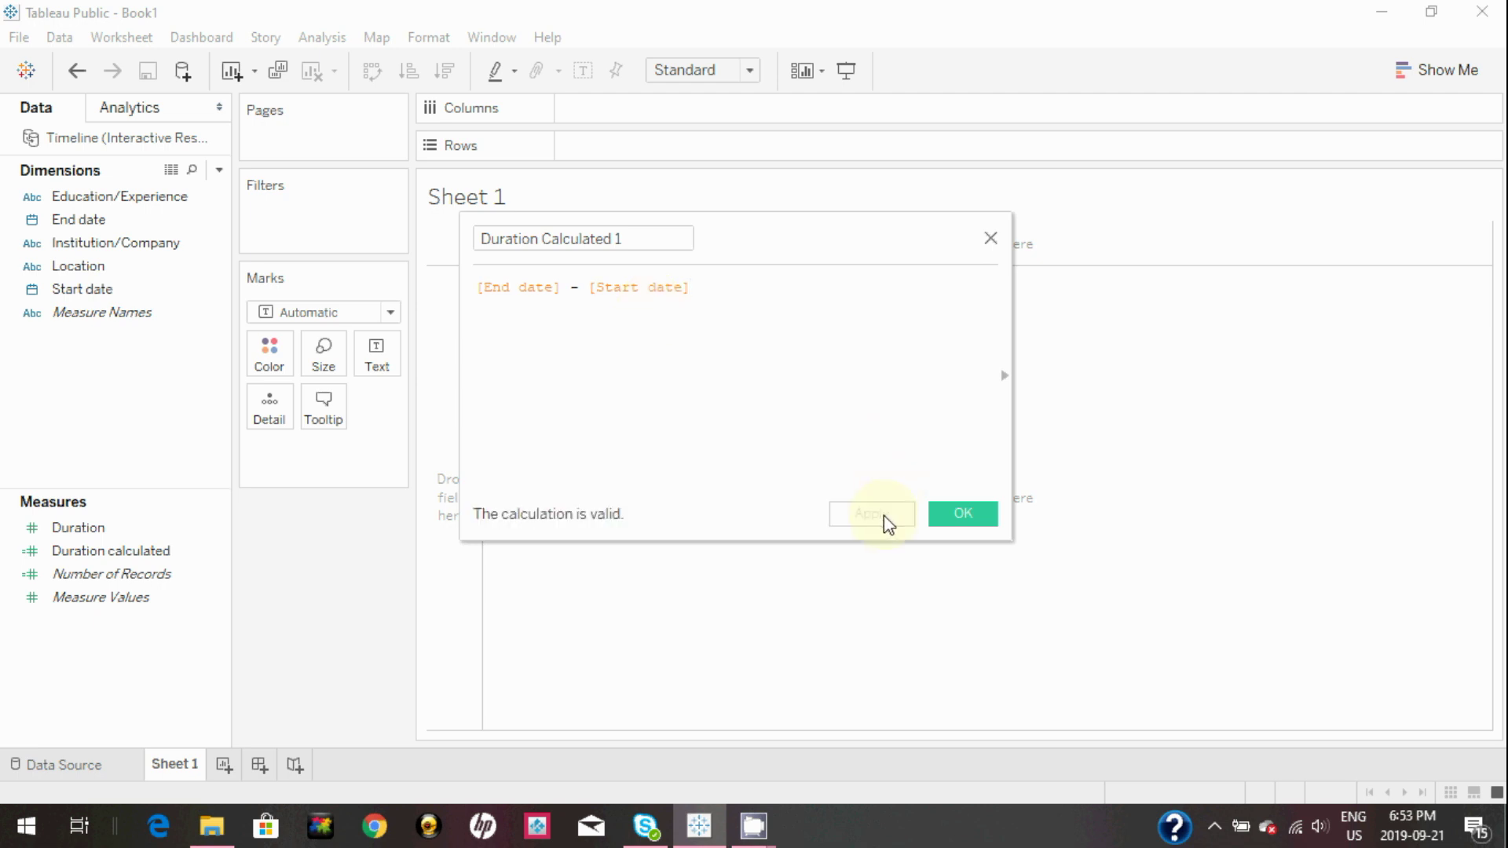
click(979, 517)
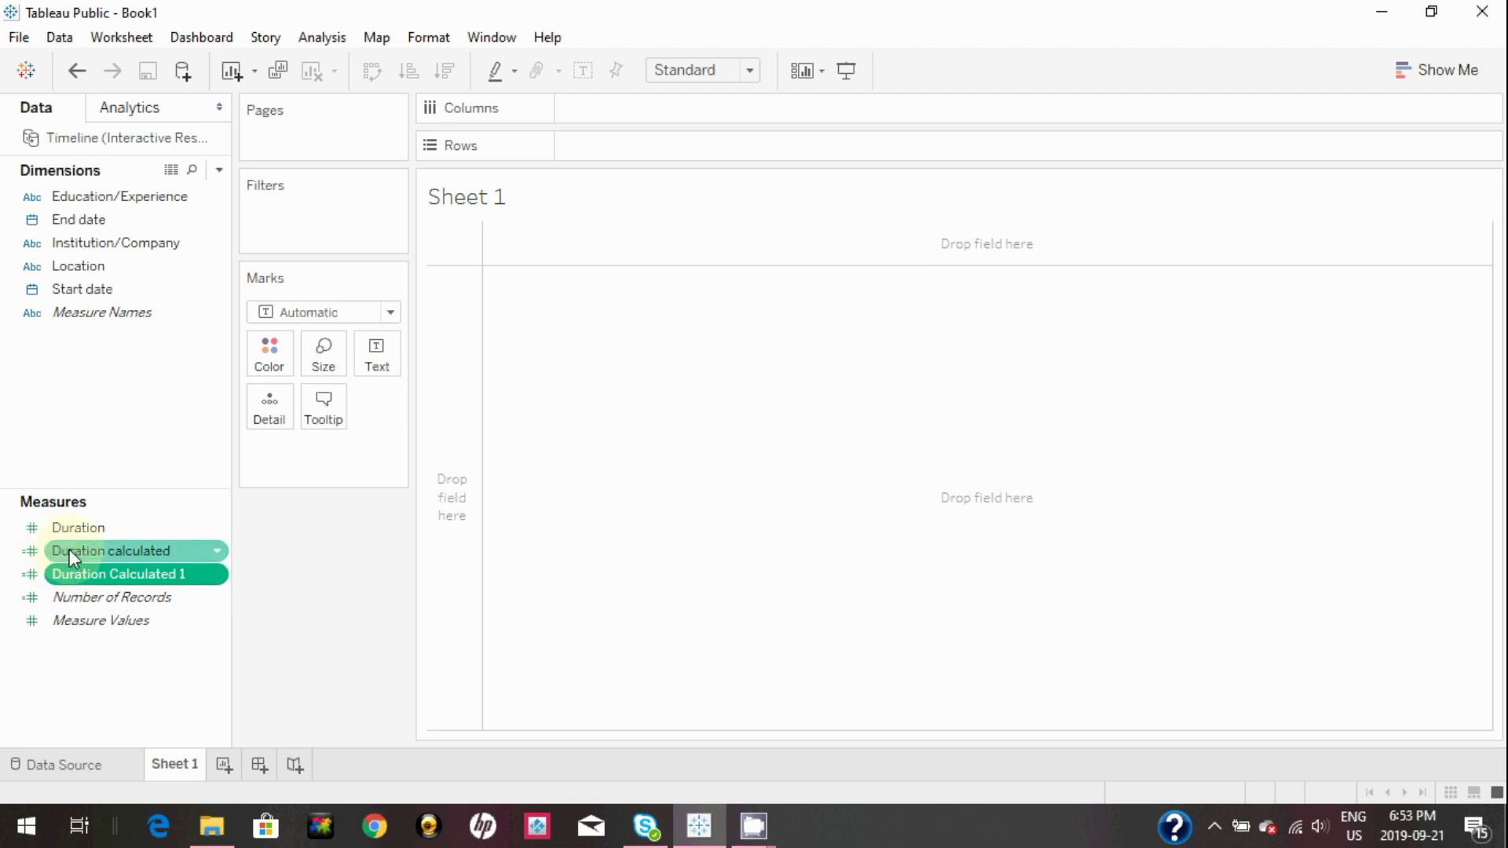
Delete the Duration Calculated 1 and Duration calculated measures
click(218, 576)
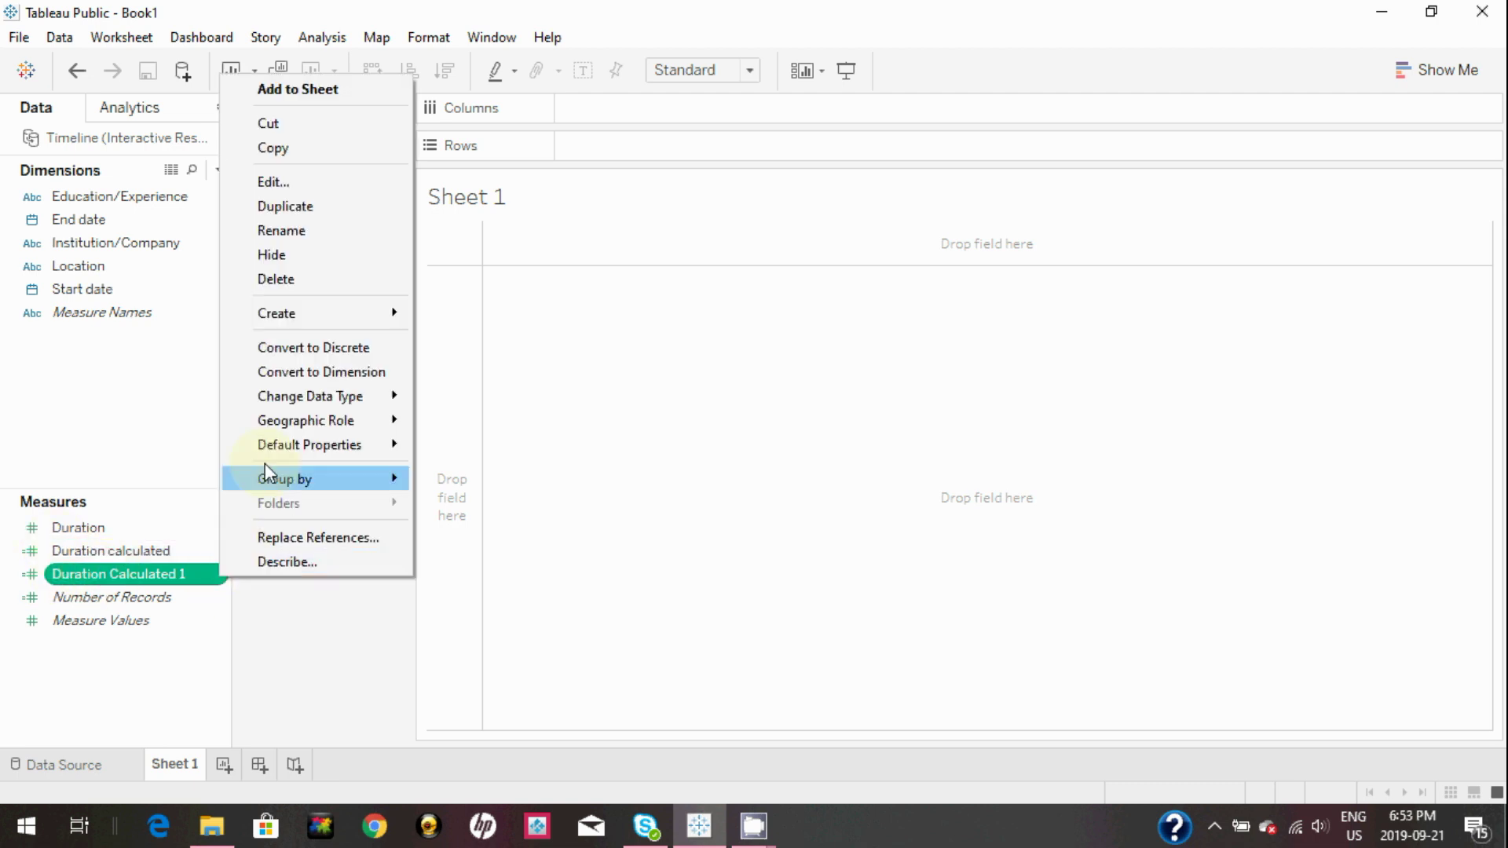
click(298, 276)
click(200, 552)
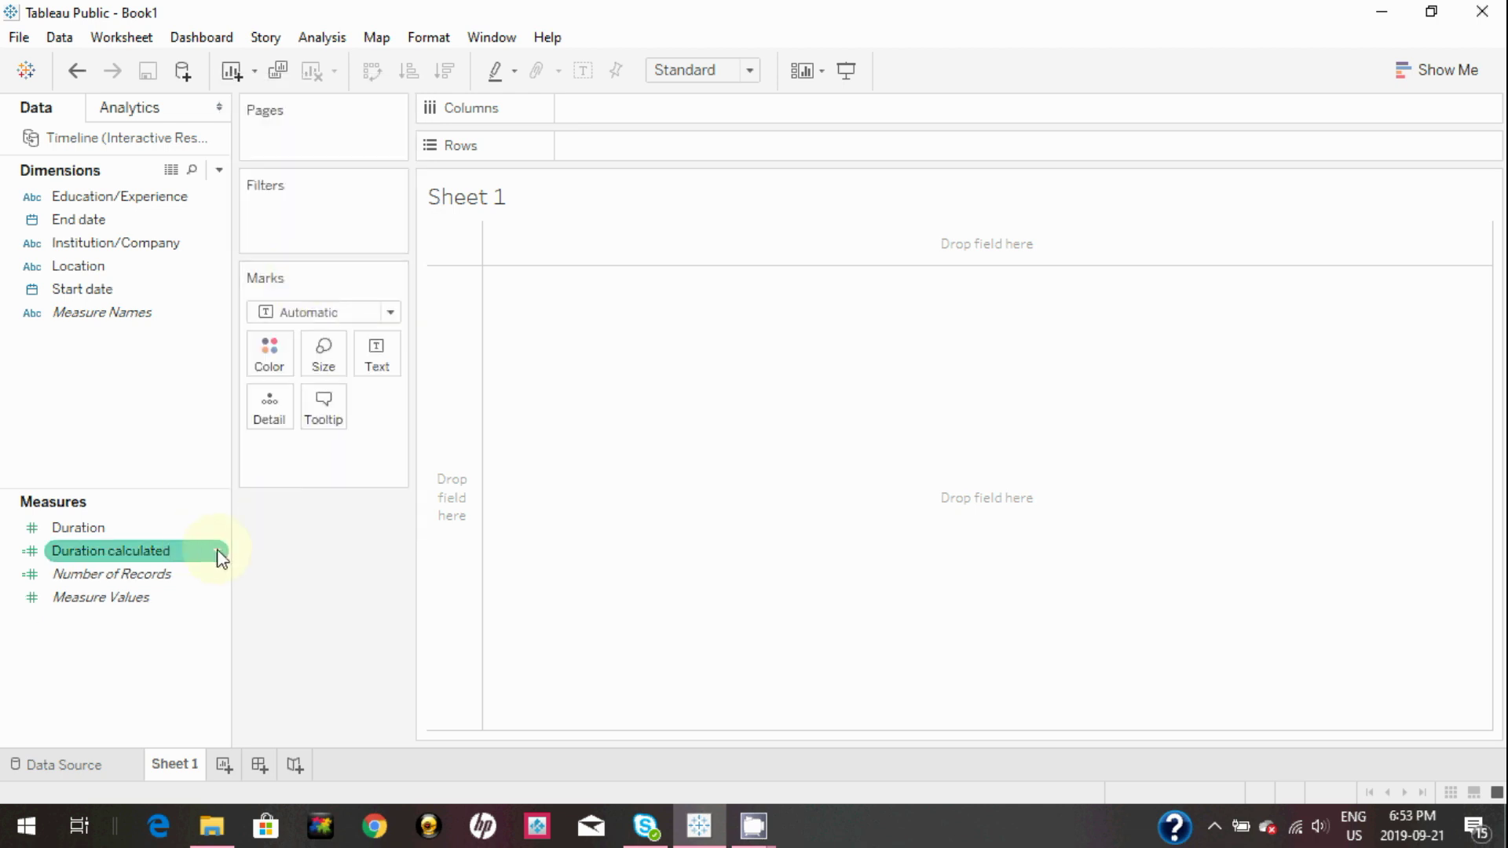
click(219, 552)
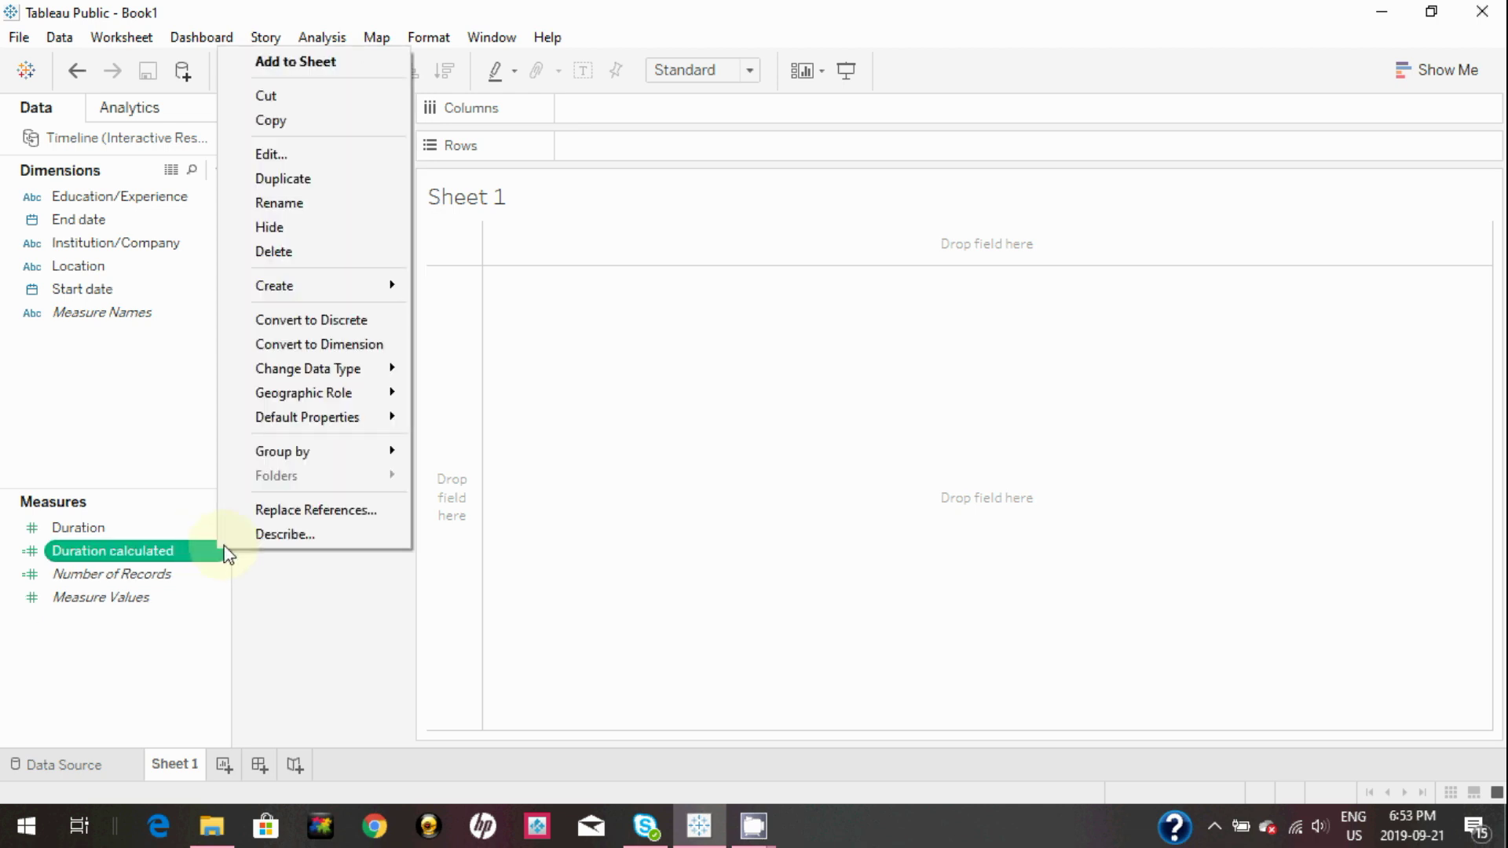
click(285, 254)
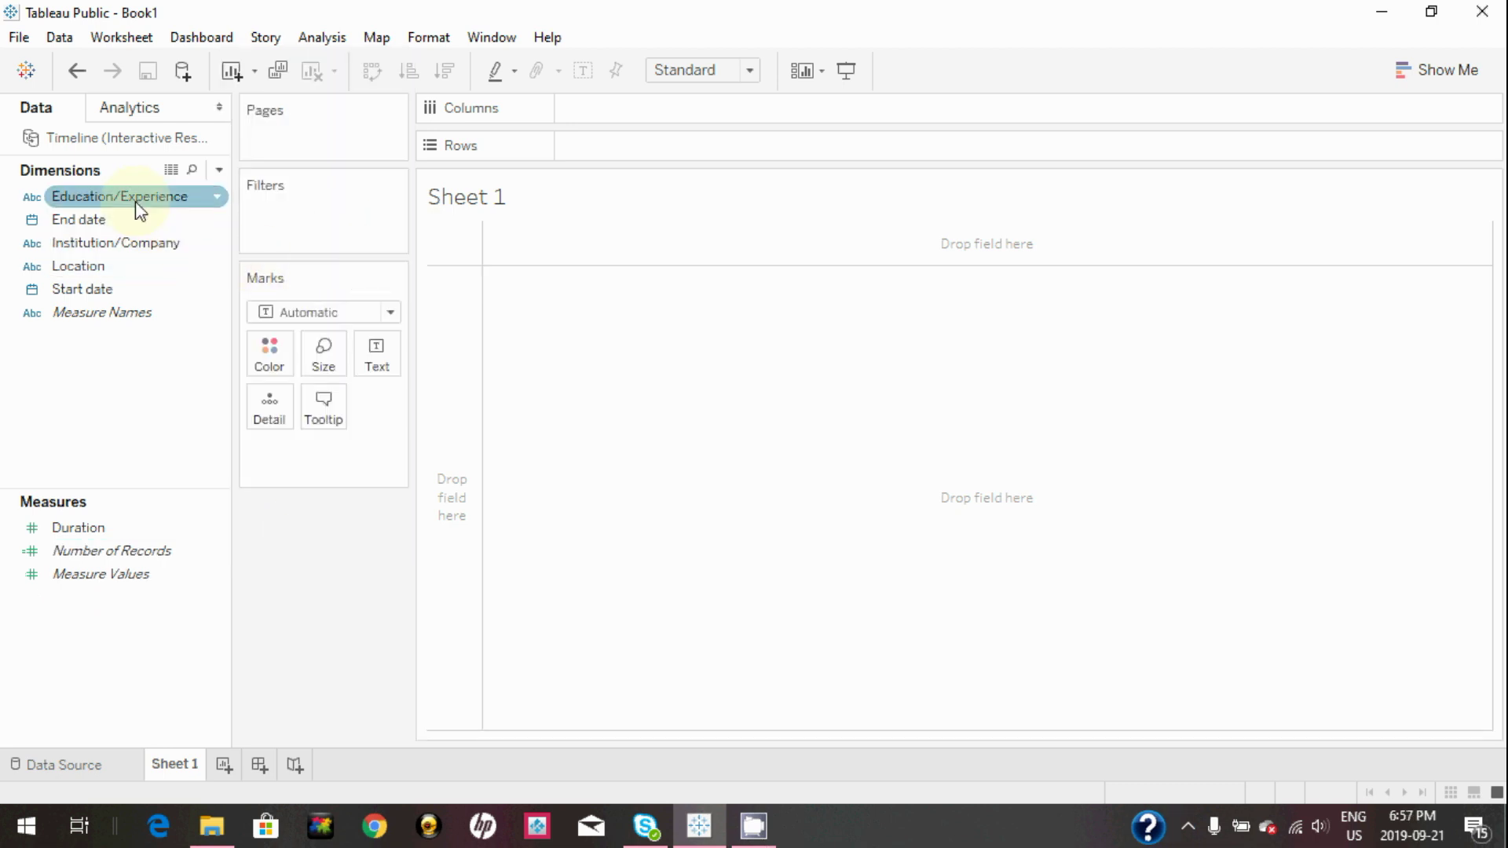
Place Education/Experience on Rows, listing the seven entries from Bachelor of Pharmacy to P.G. Diploma Regulatory
drag(138, 208, 649, 149)
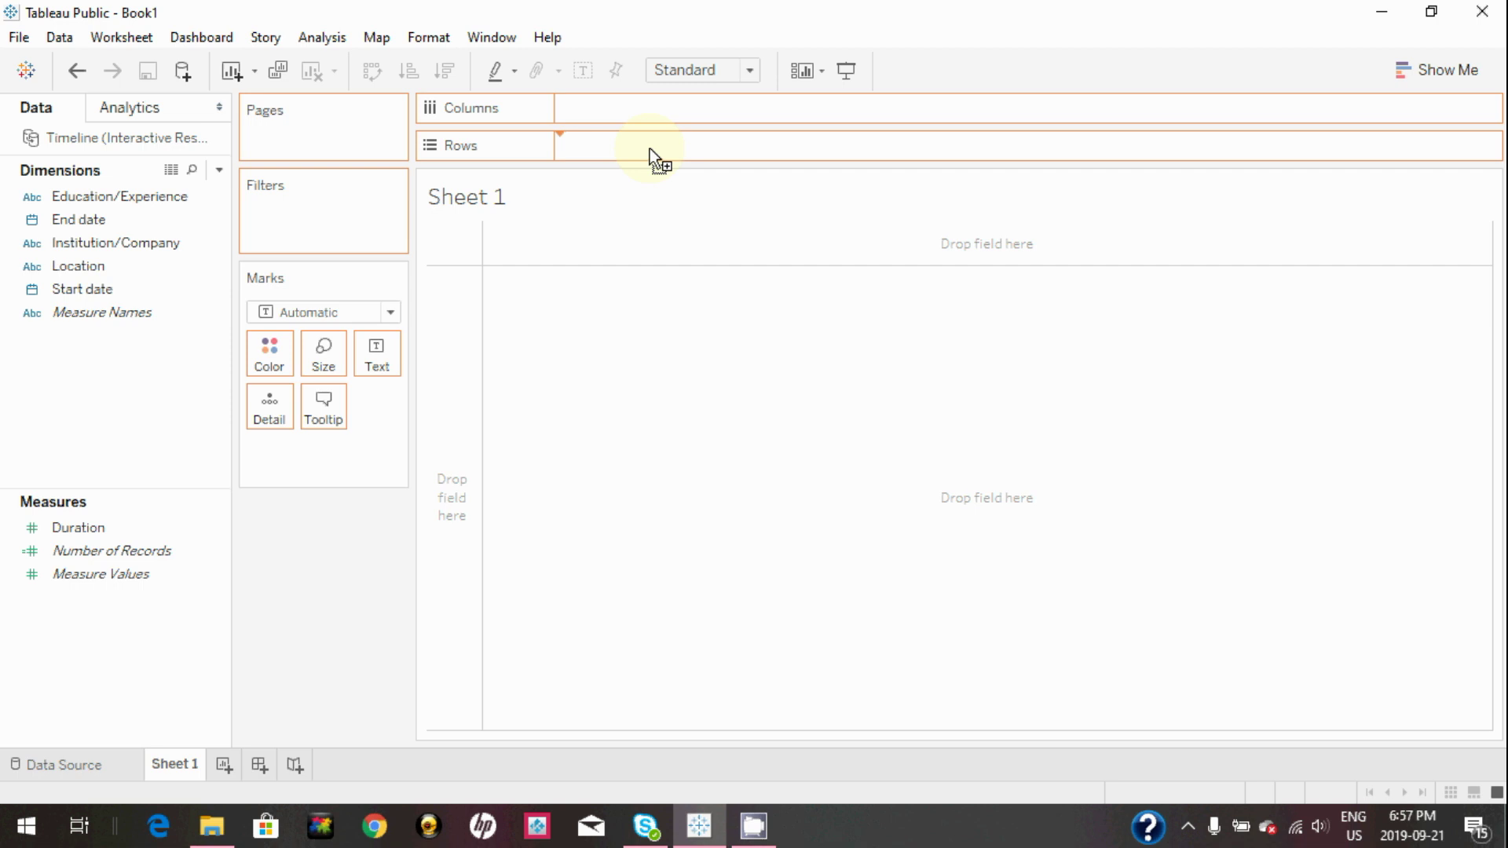
drag(648, 148, 649, 150)
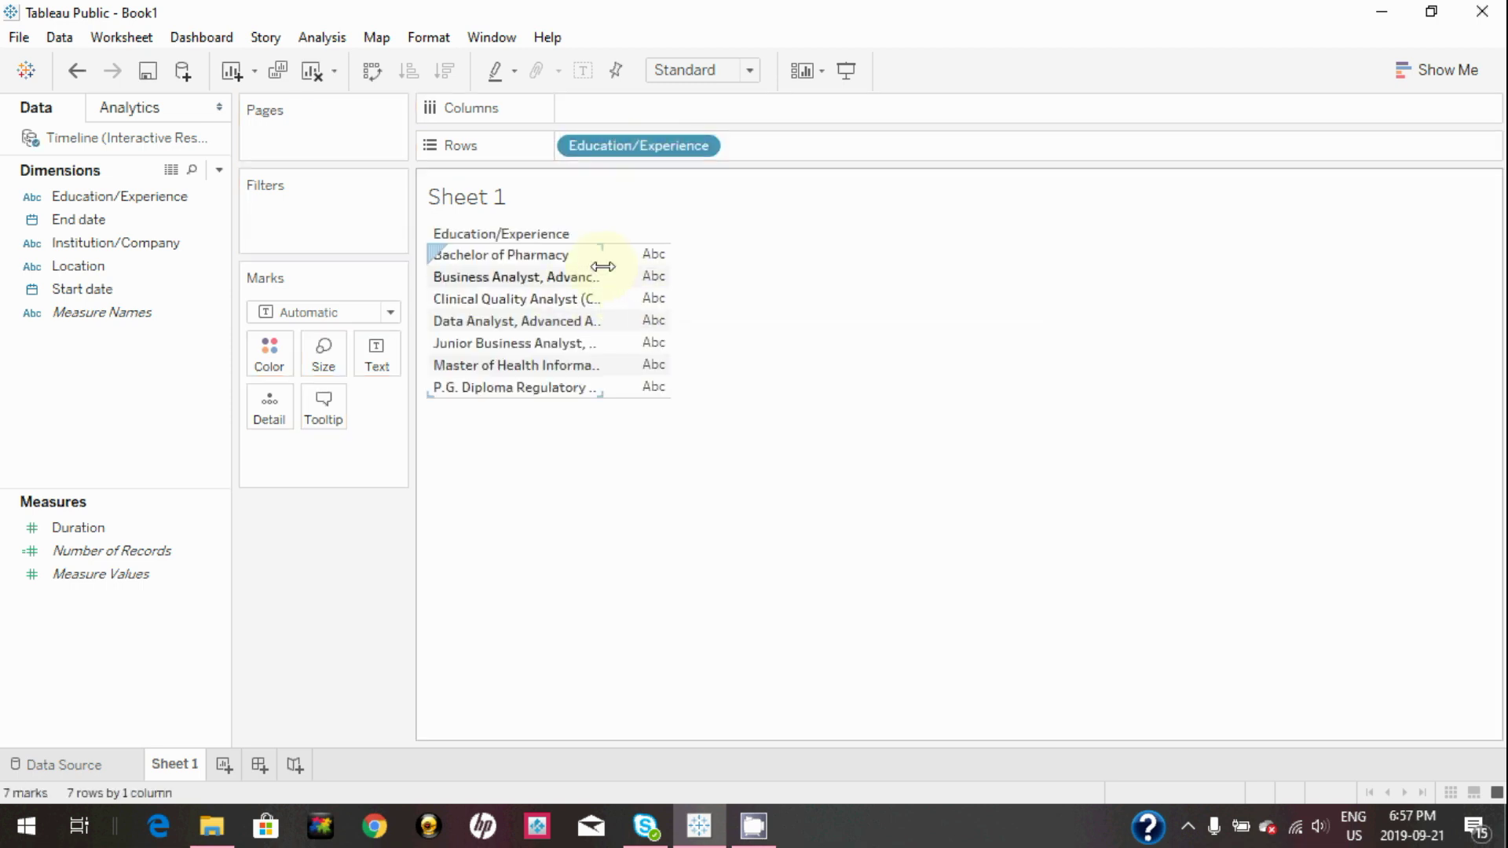
Widen the row labels and put Start date on Columns as continuous Month, spanning 2007–2019
drag(606, 265, 686, 265)
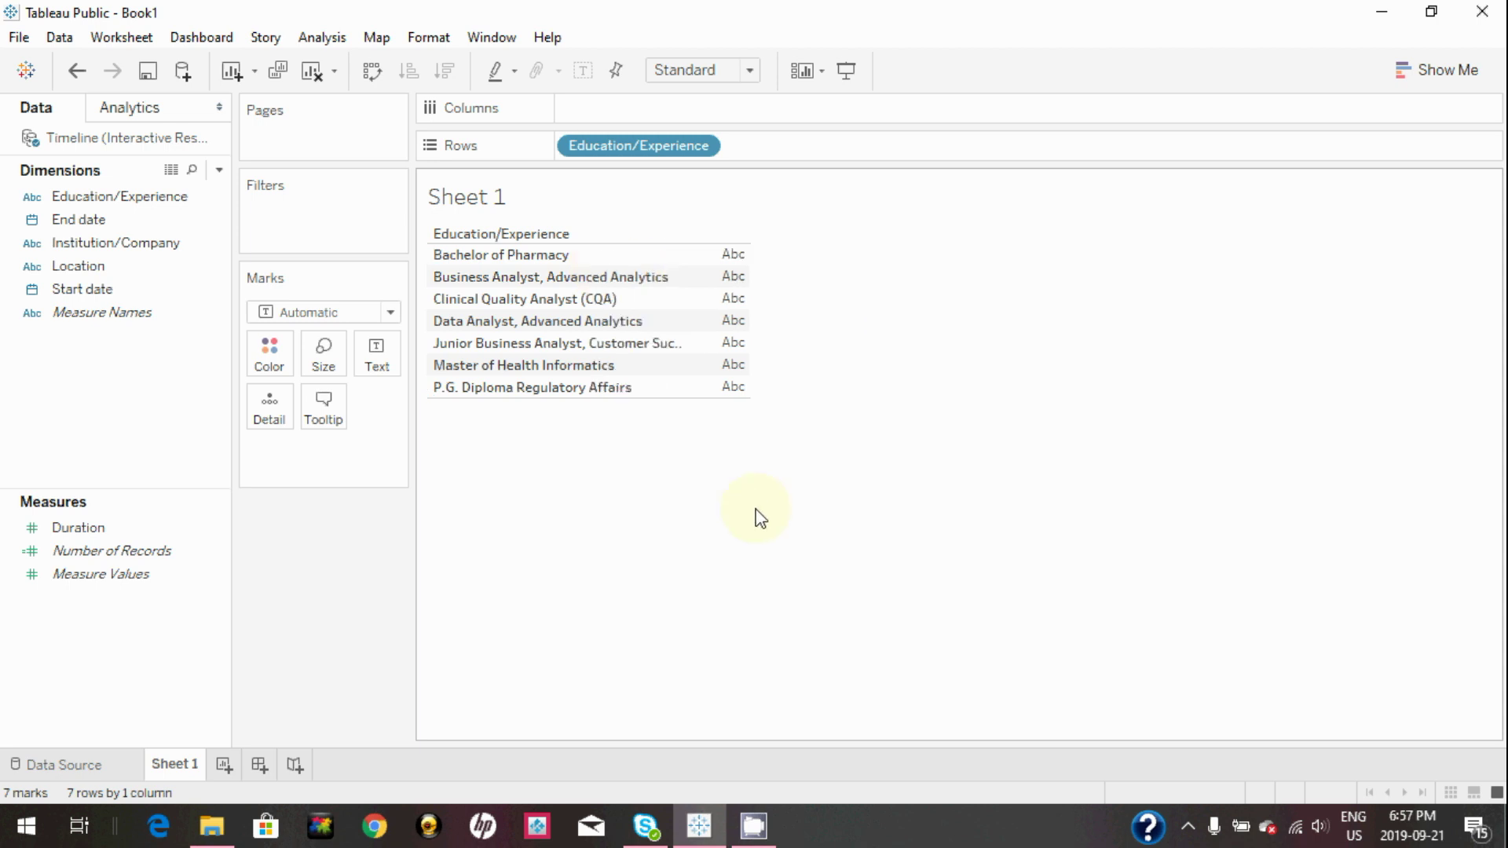
click(189, 289)
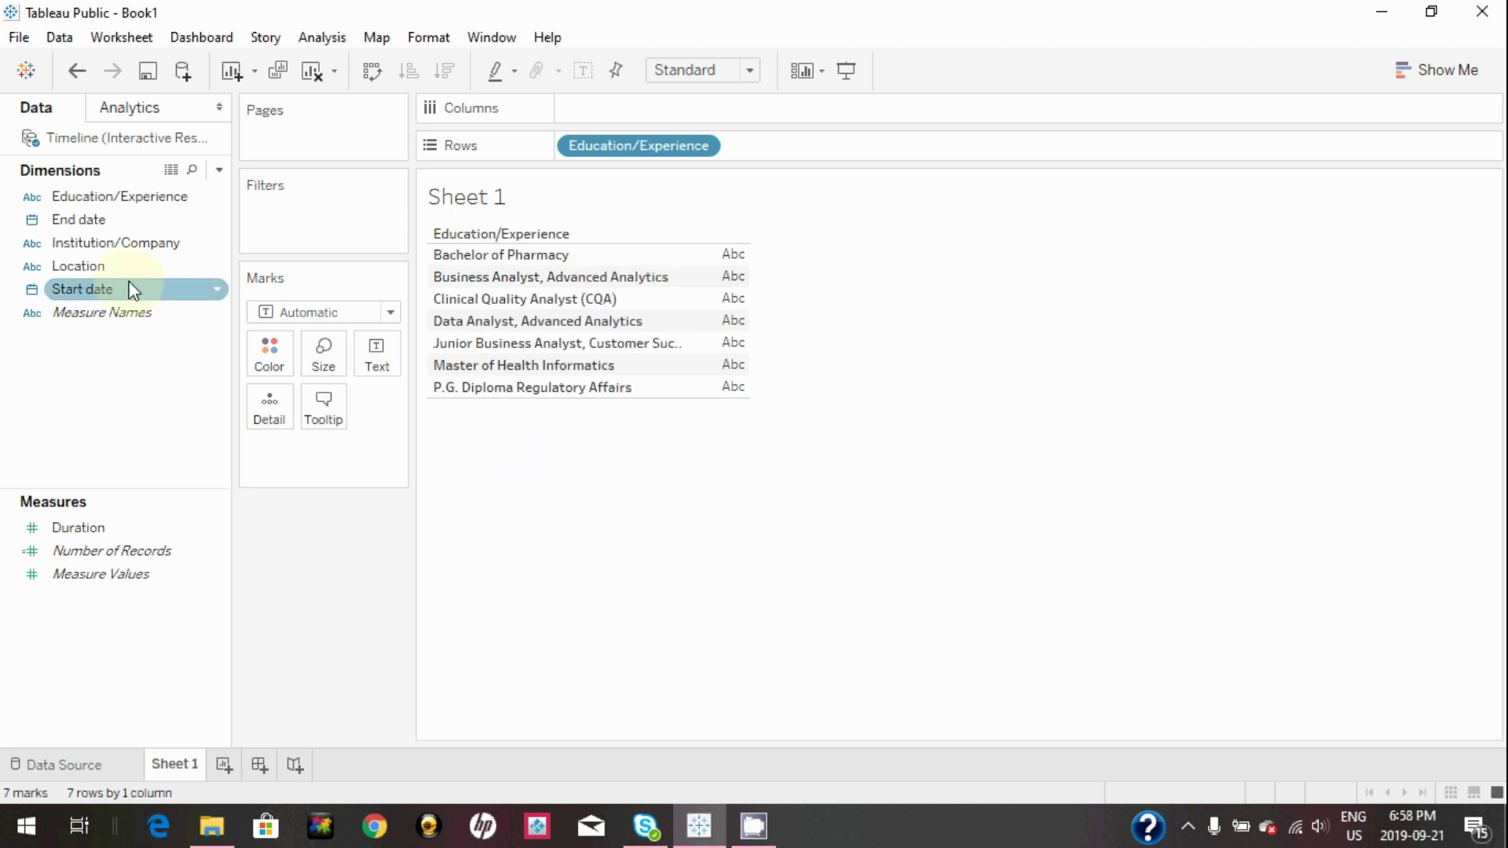
drag(116, 289, 528, 150)
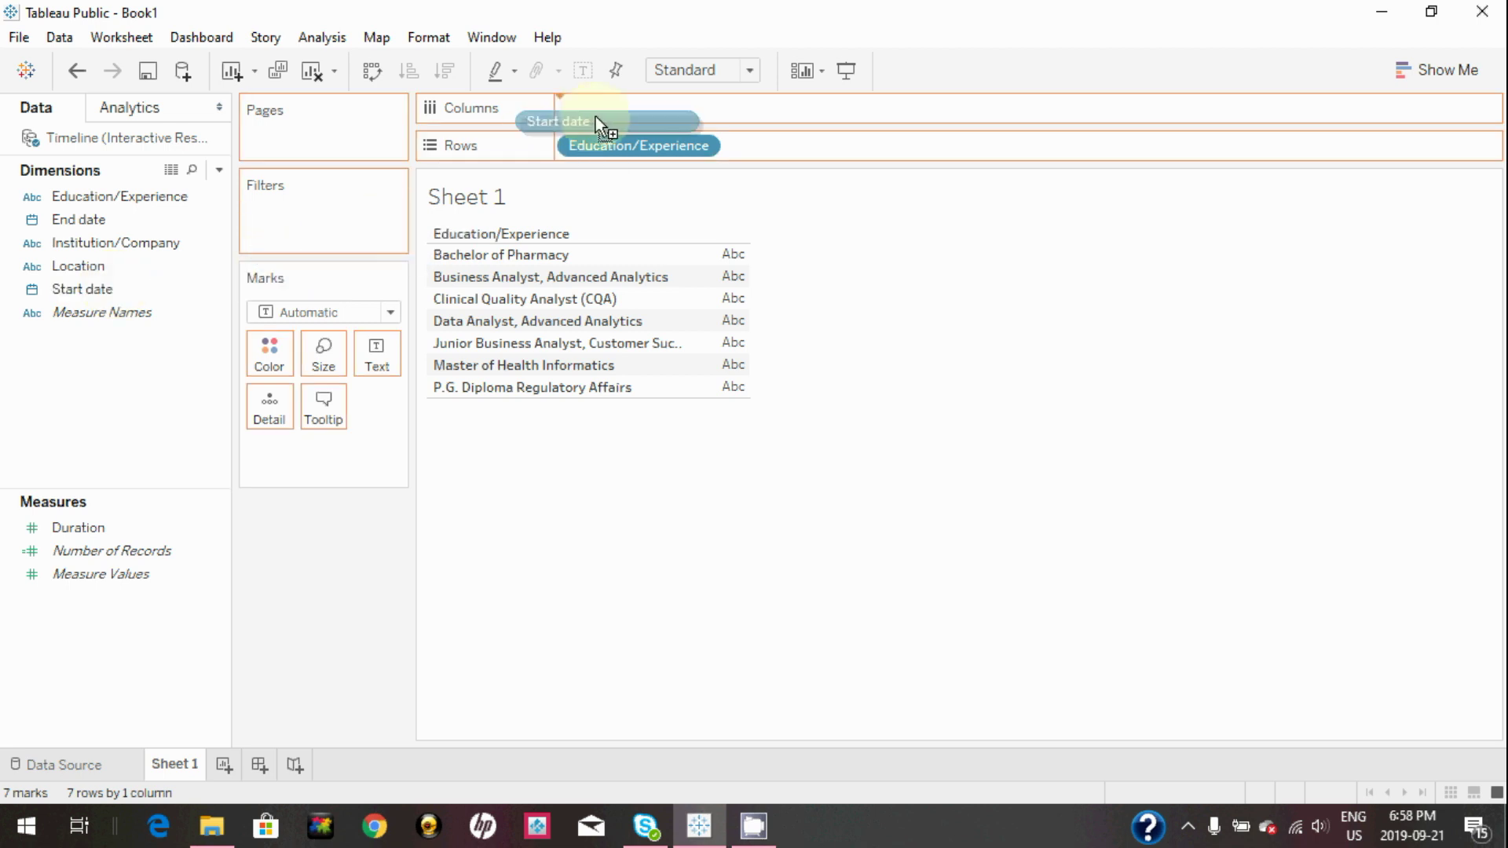
drag(599, 122, 639, 110)
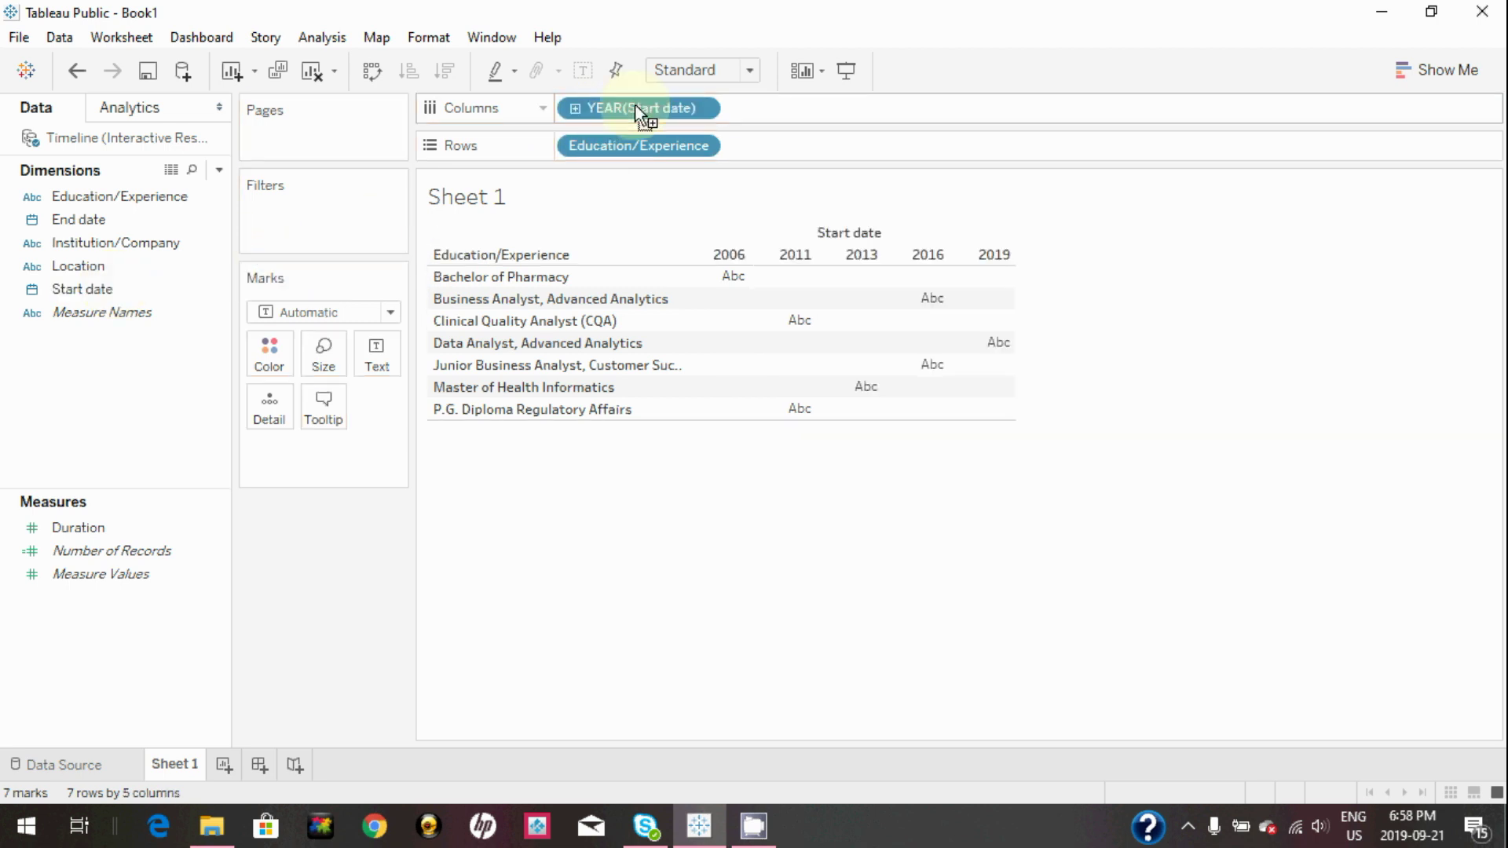
click(700, 109)
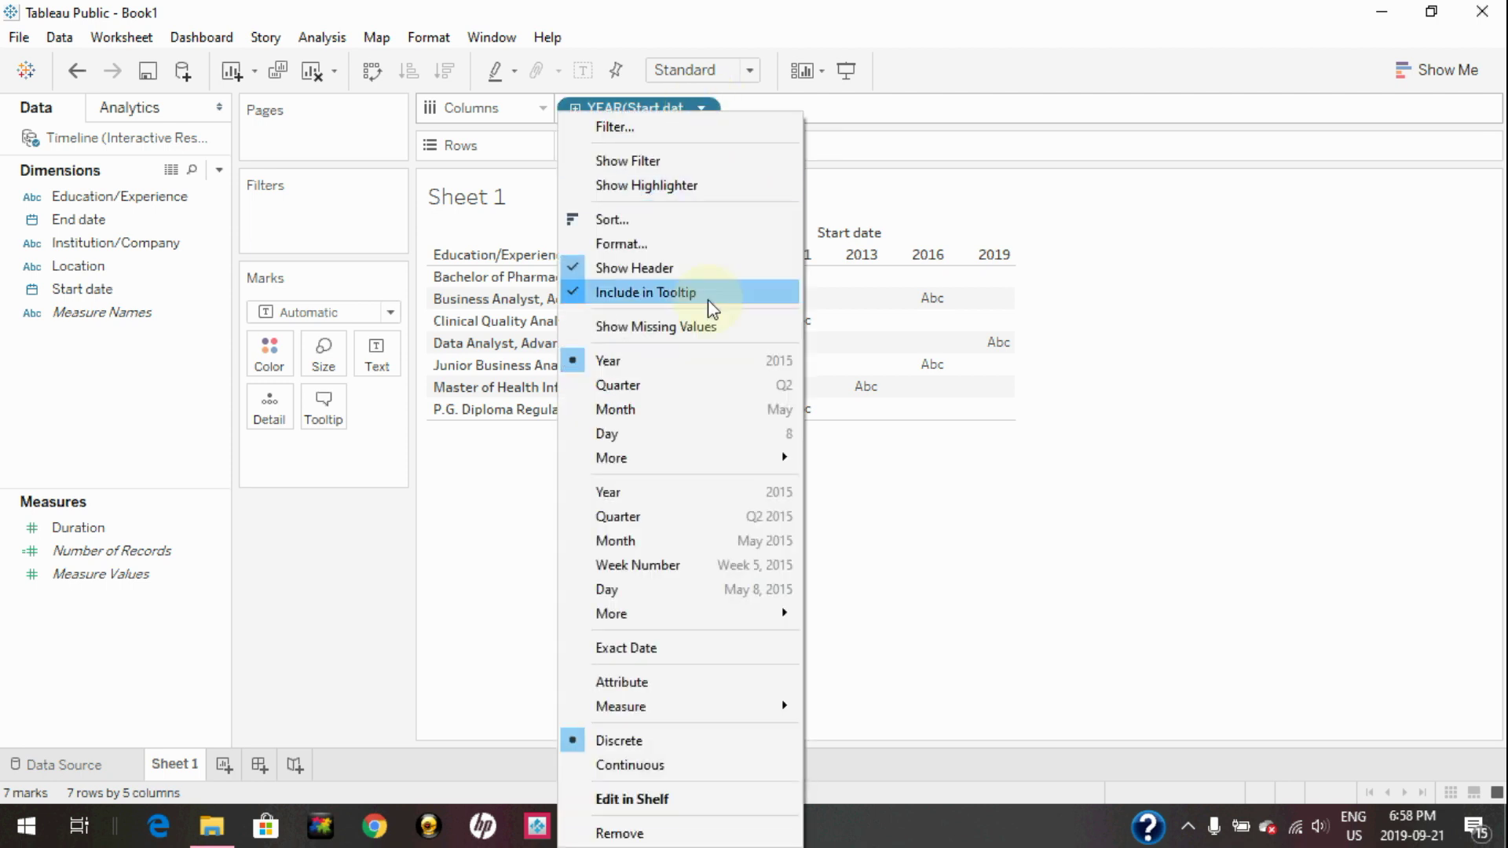
click(686, 540)
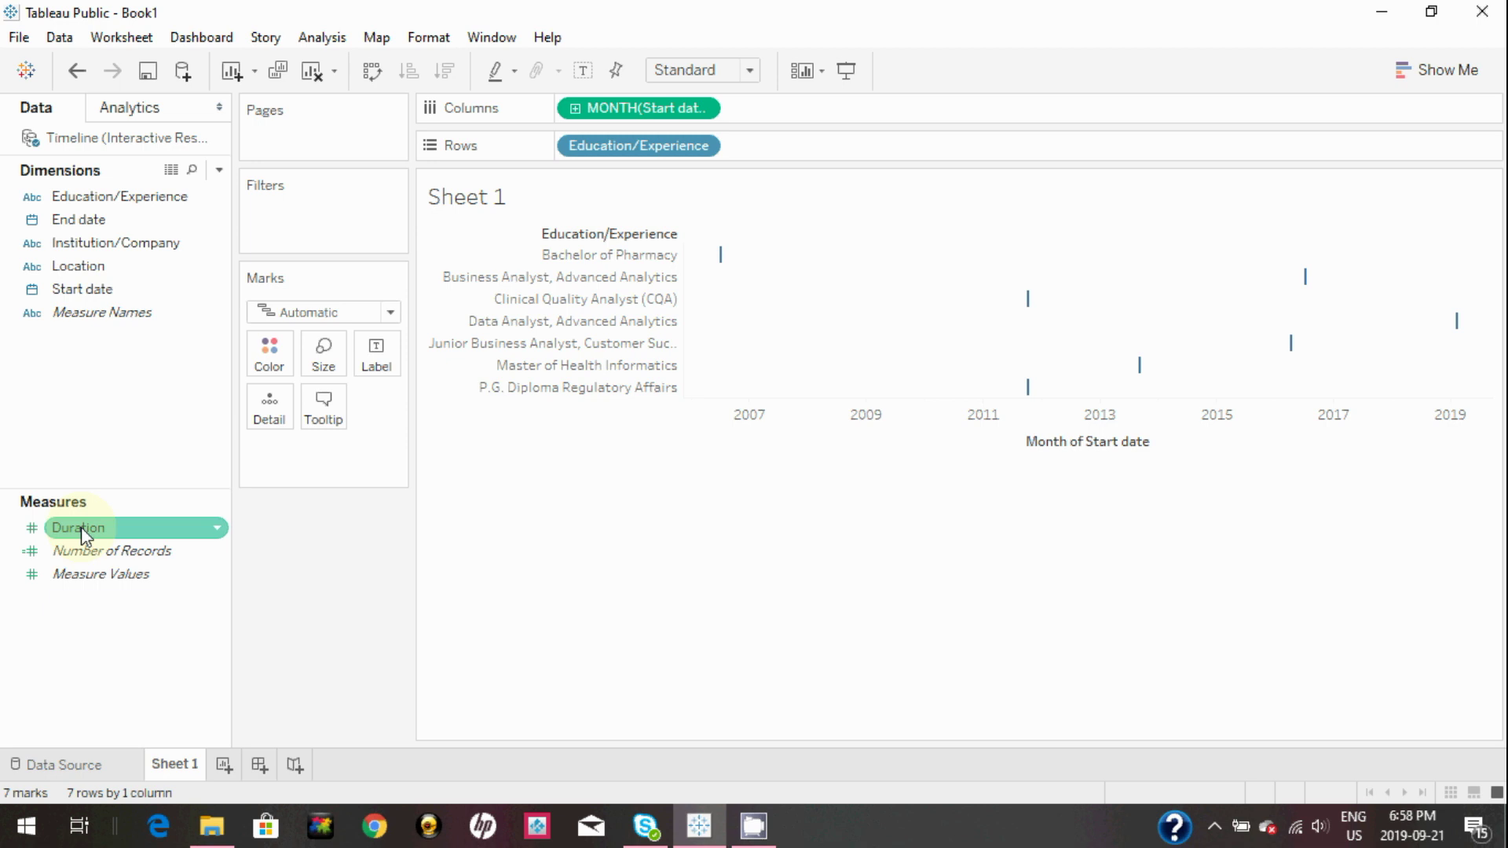
Size the marks by SUM(Duration) to form Gantt bars and make the rows taller
drag(82, 526, 319, 354)
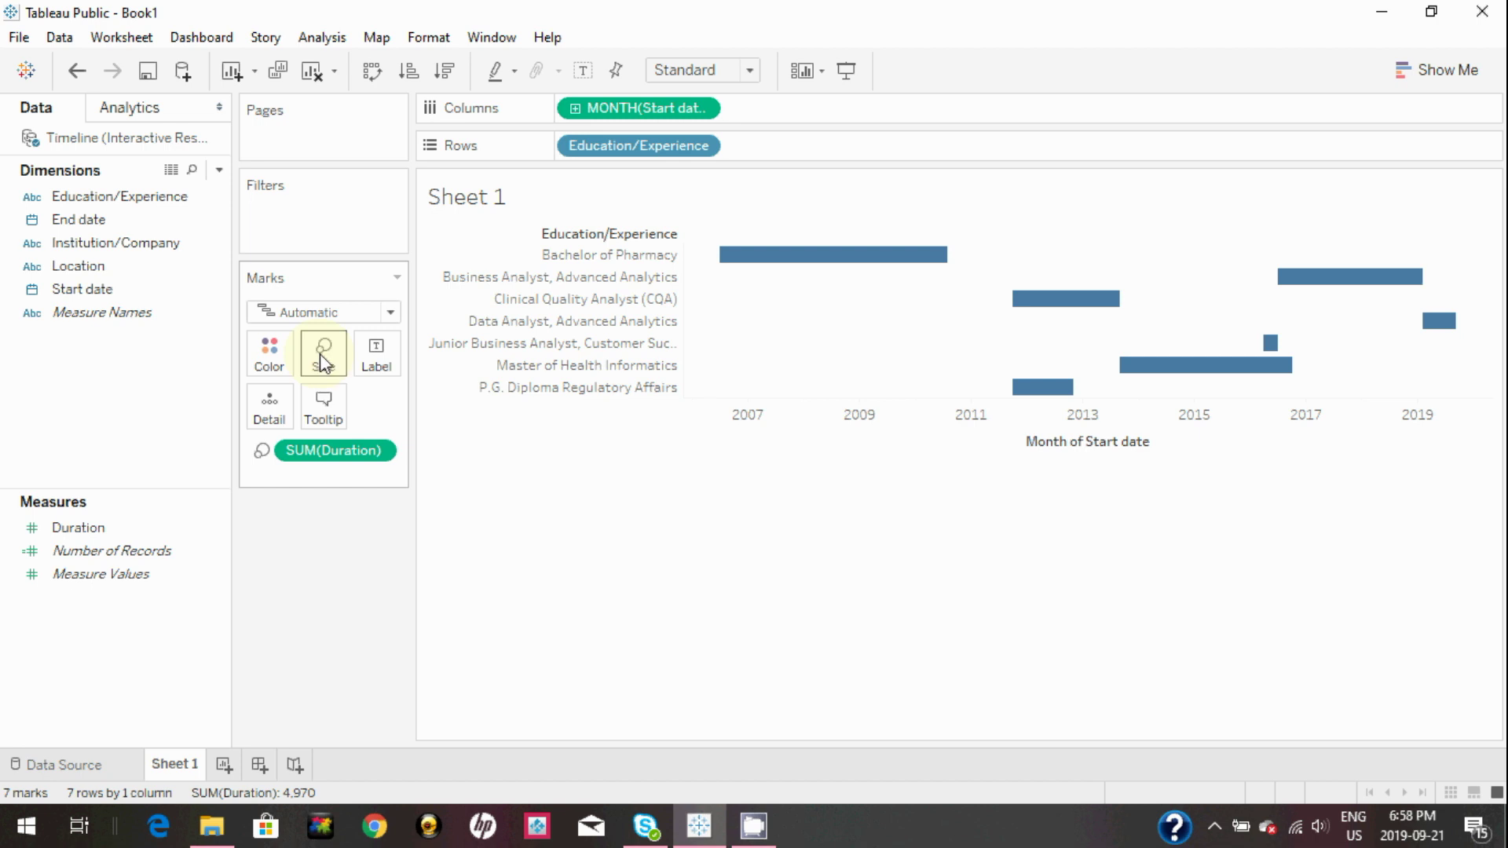
drag(620, 398, 626, 423)
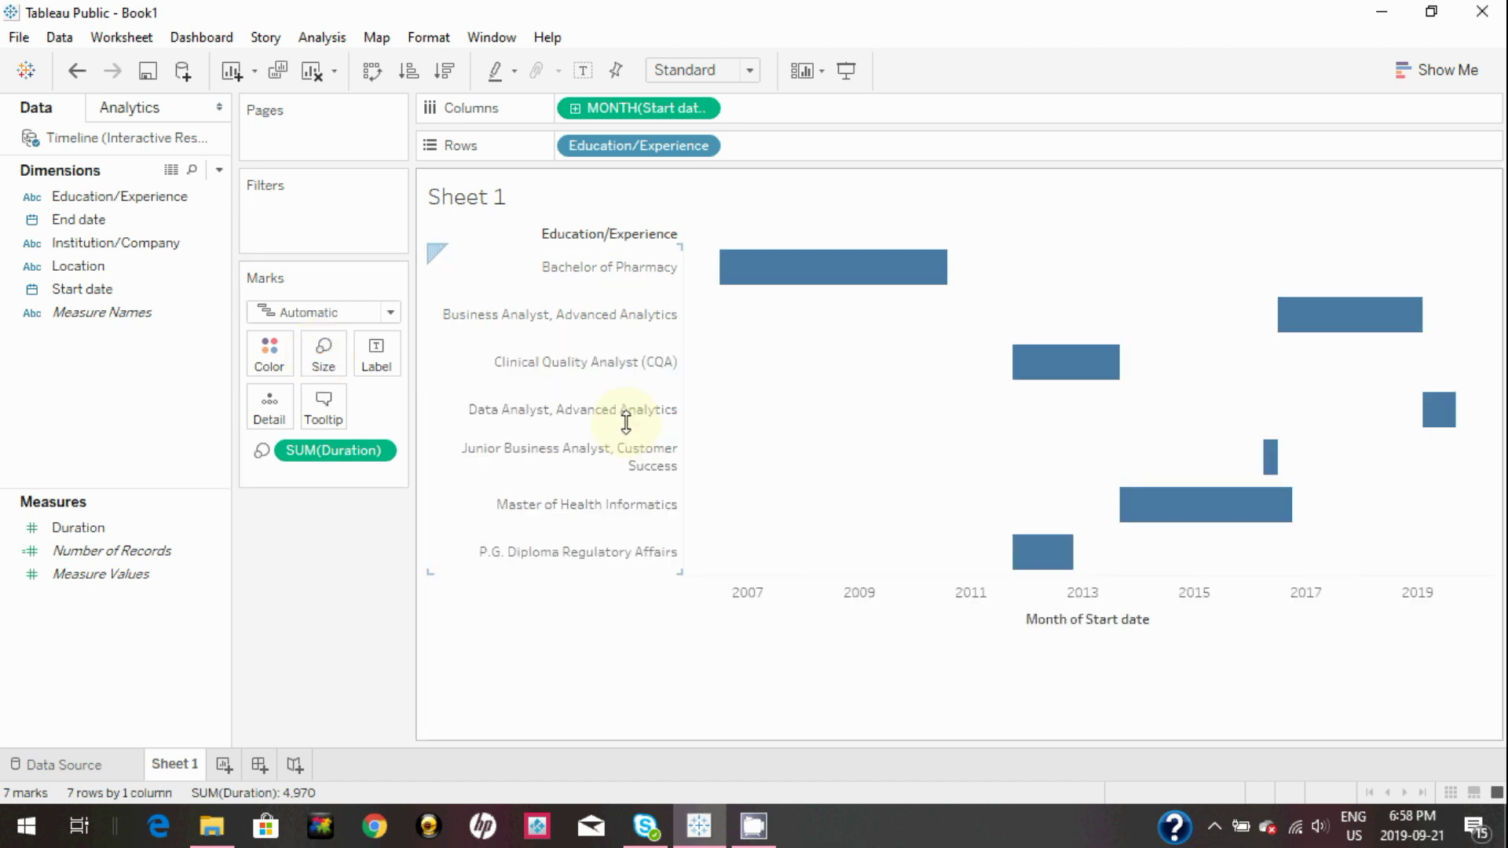
Sort Education/Experience descending by maximum End date, putting Data Analyst on top
click(702, 148)
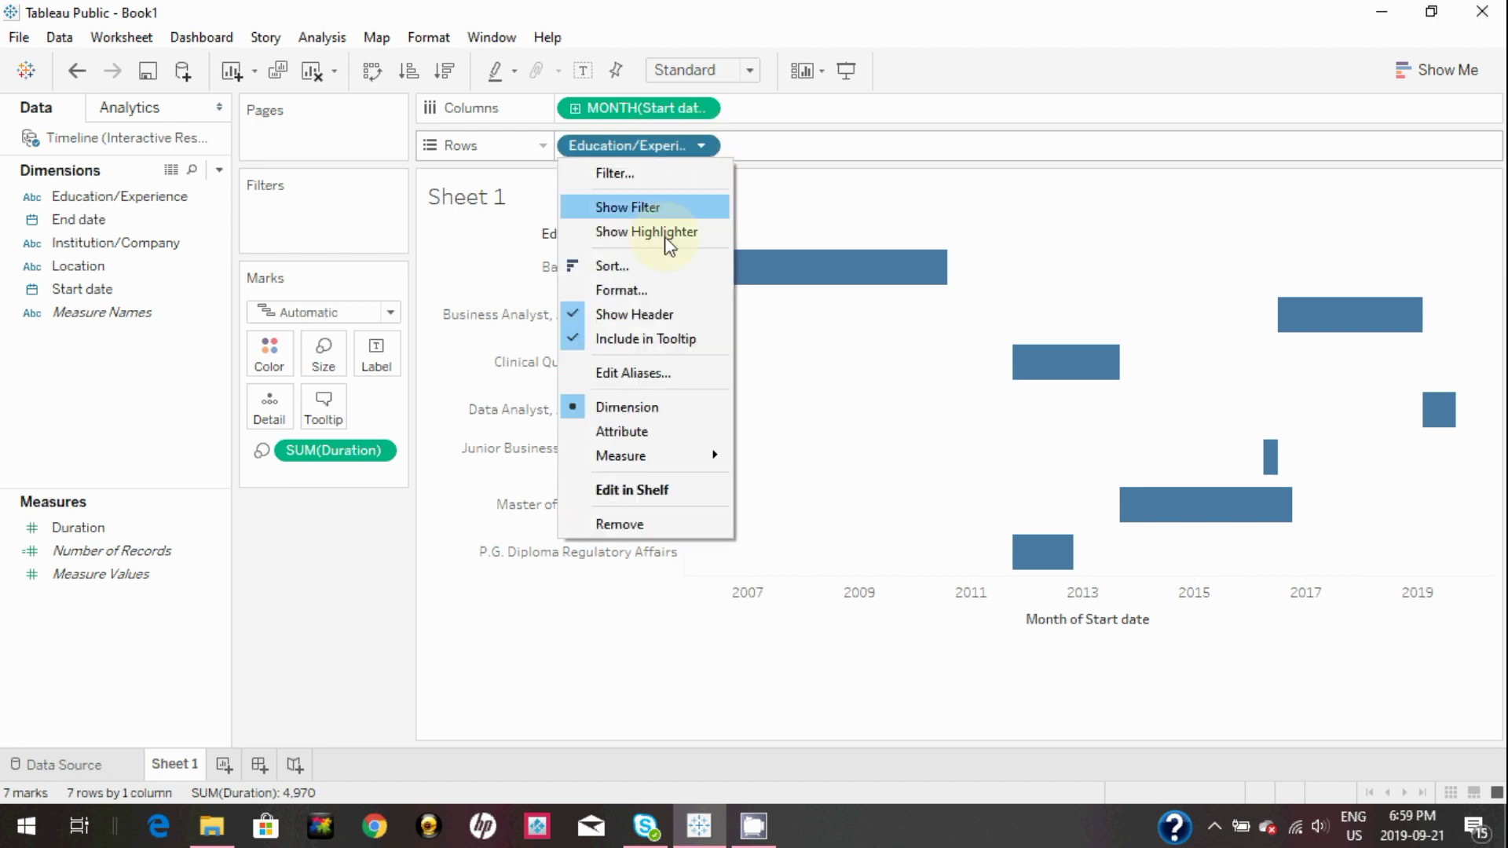
click(656, 268)
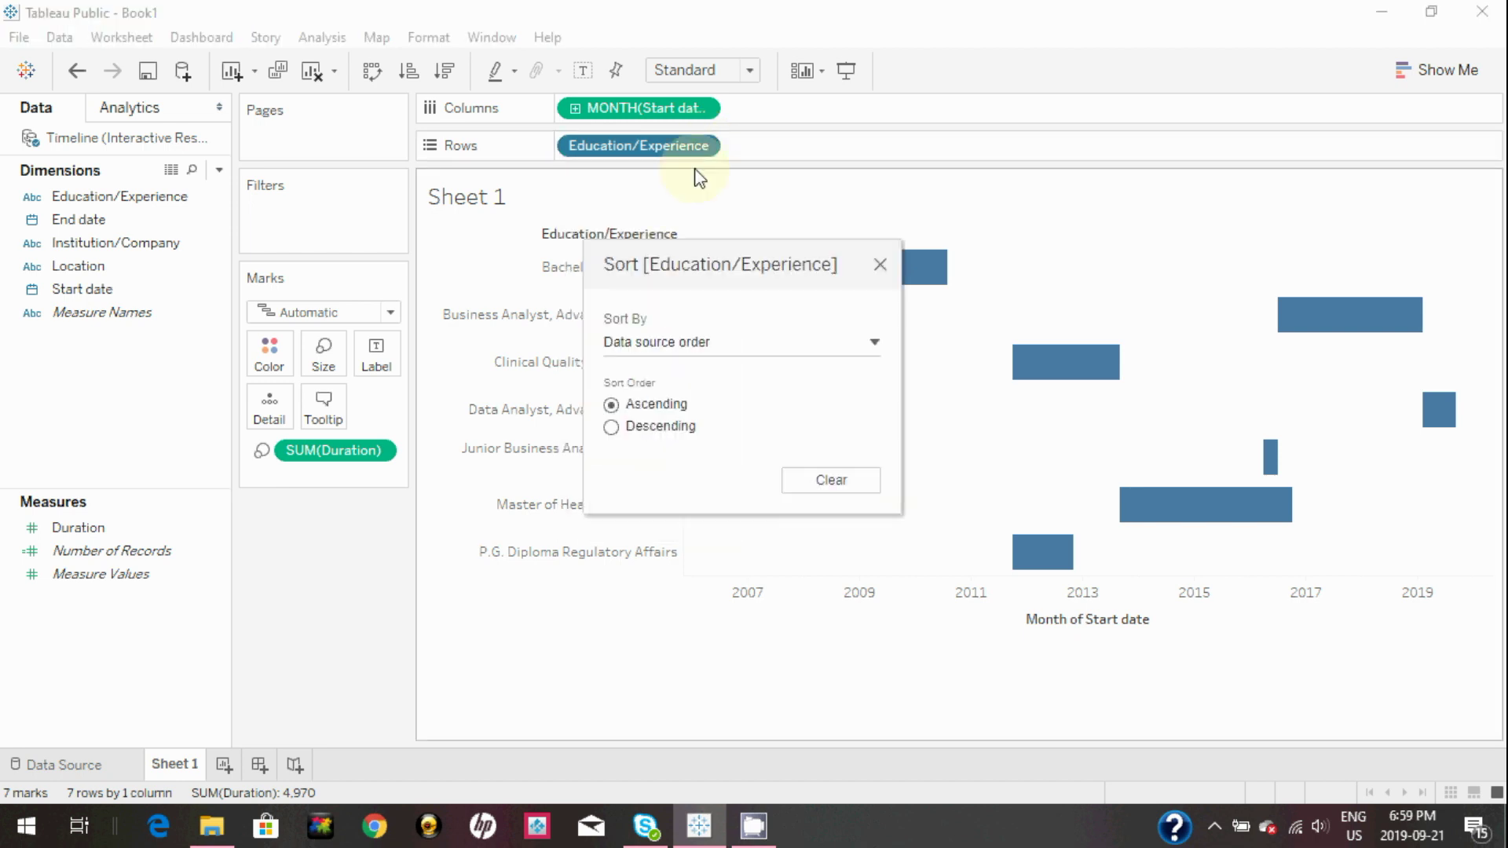
click(705, 345)
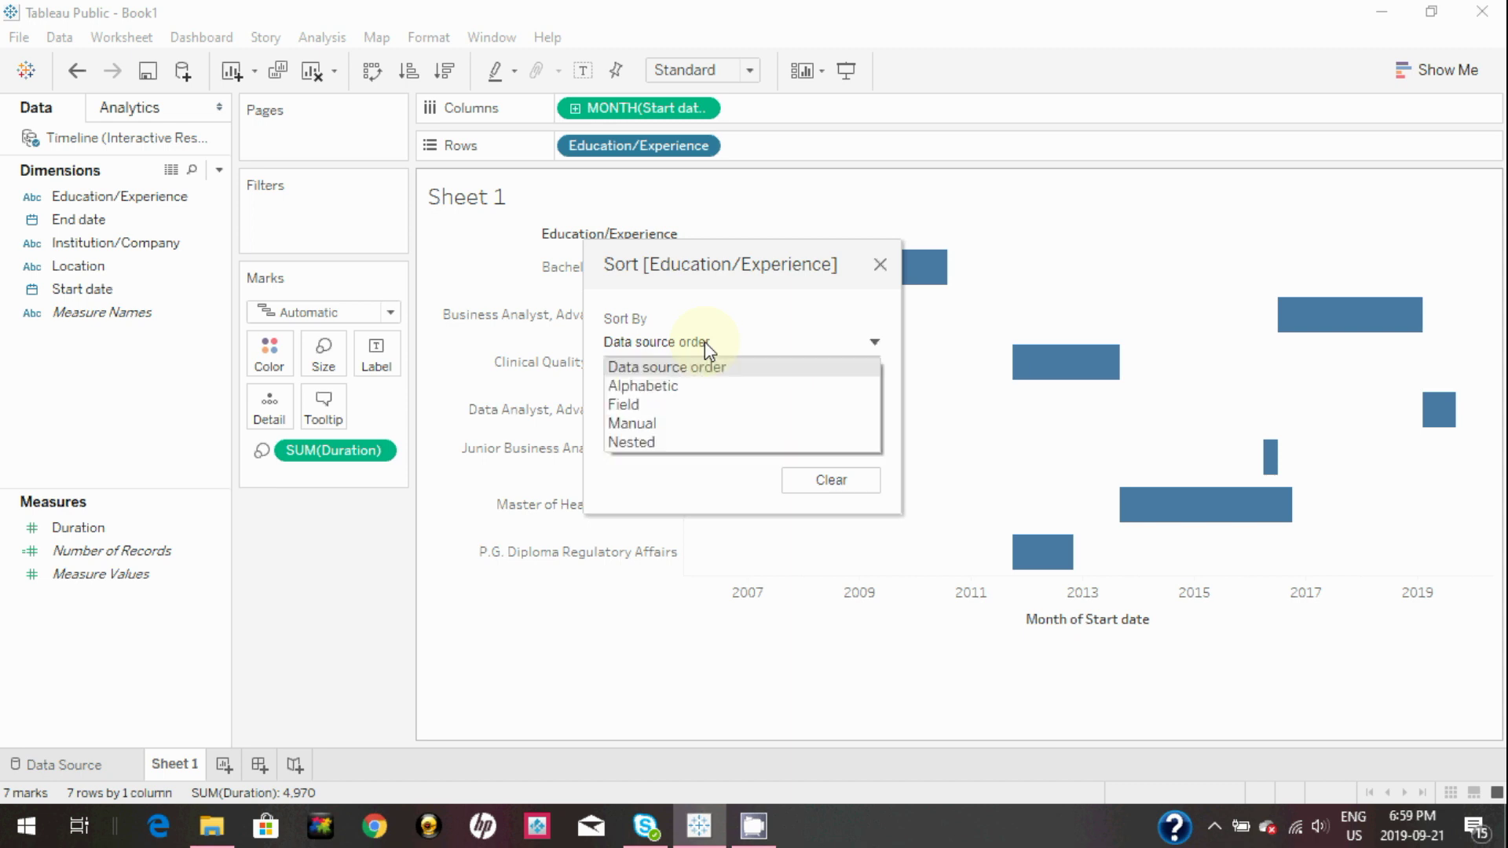
click(670, 410)
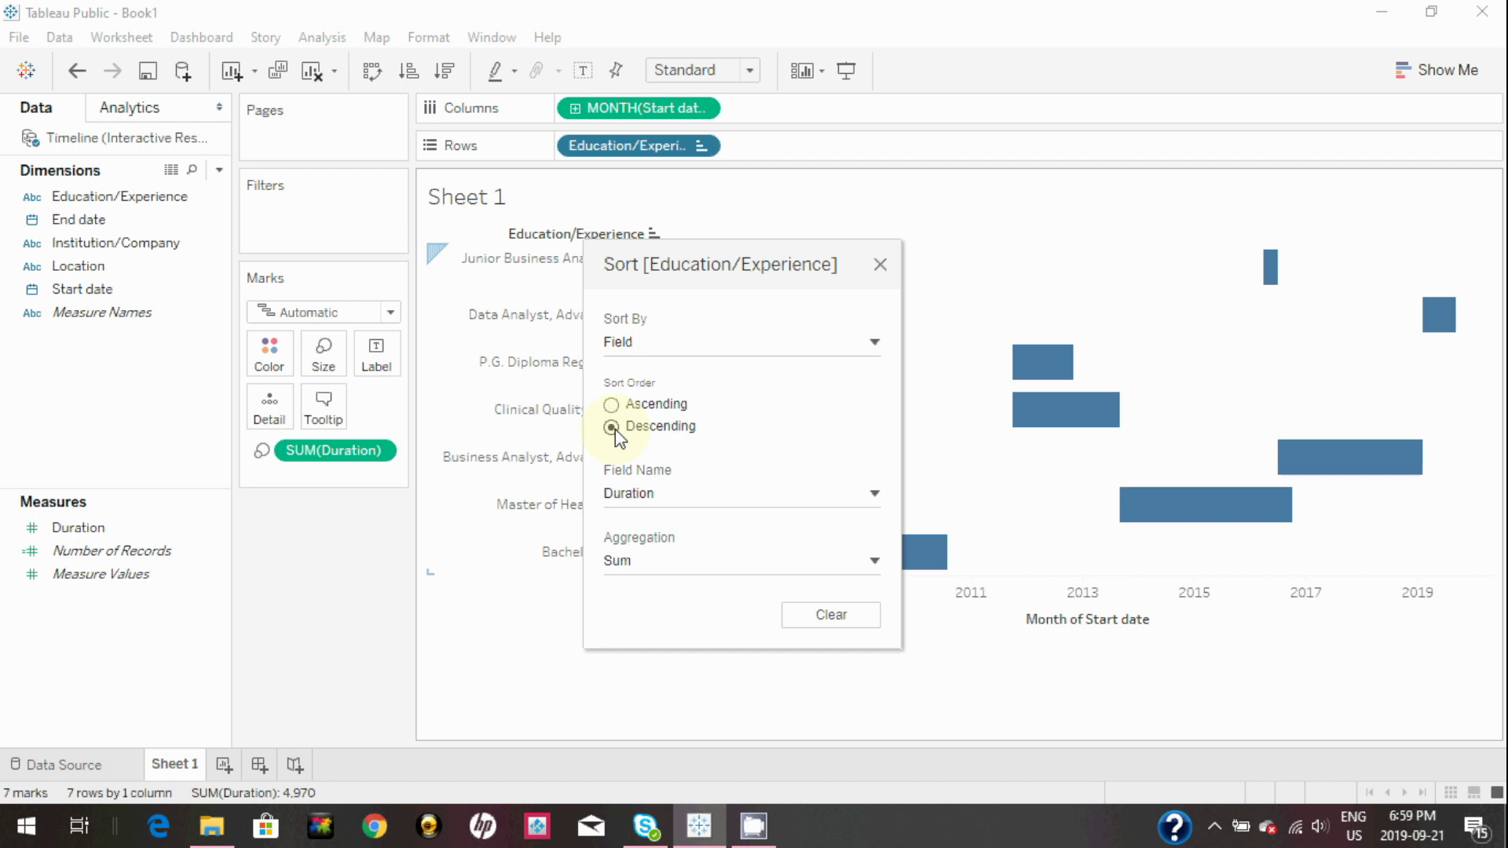
click(705, 507)
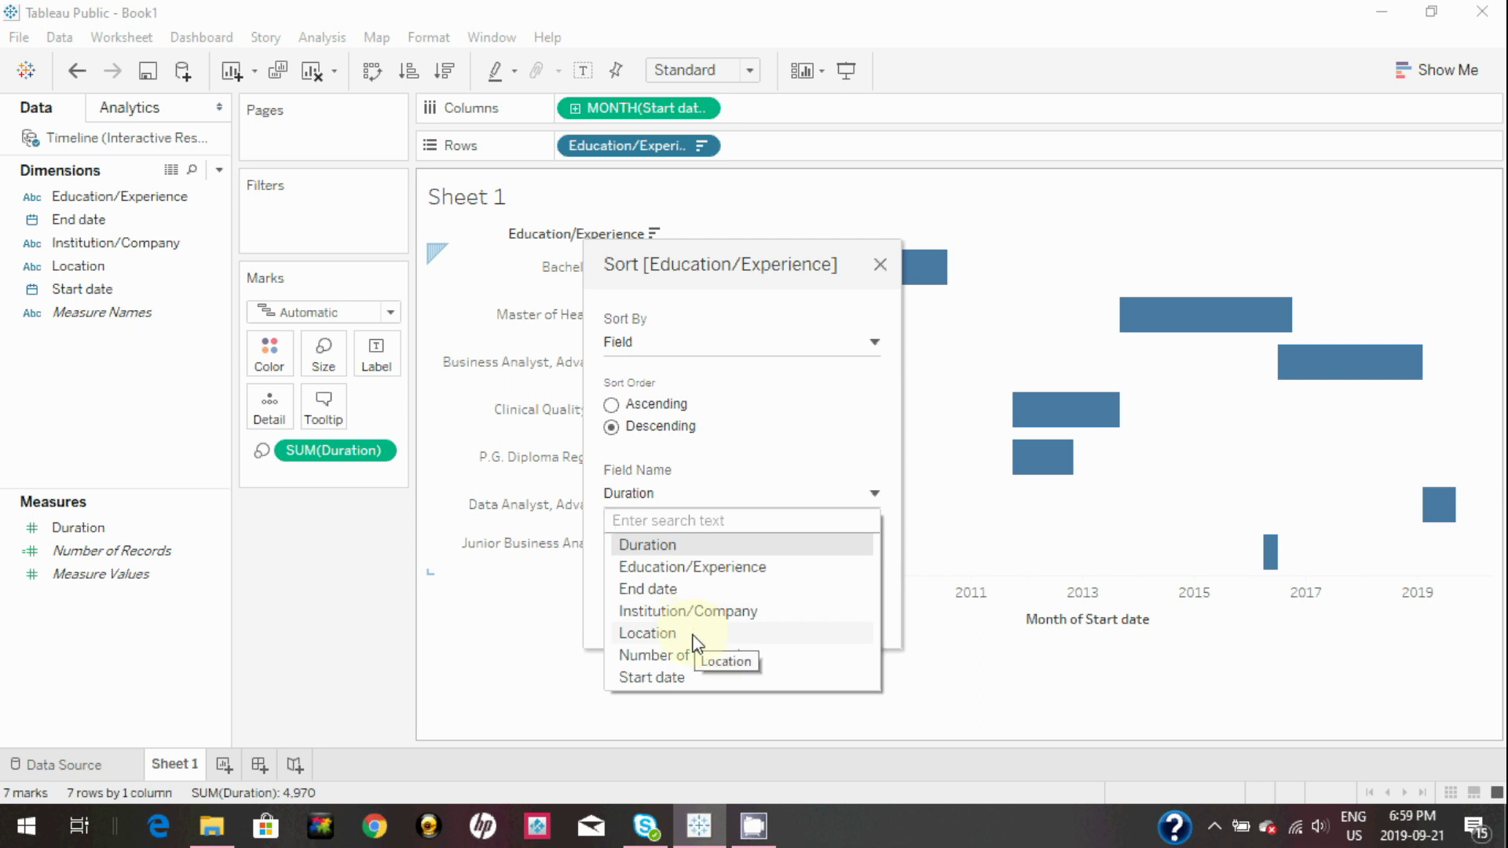
click(689, 593)
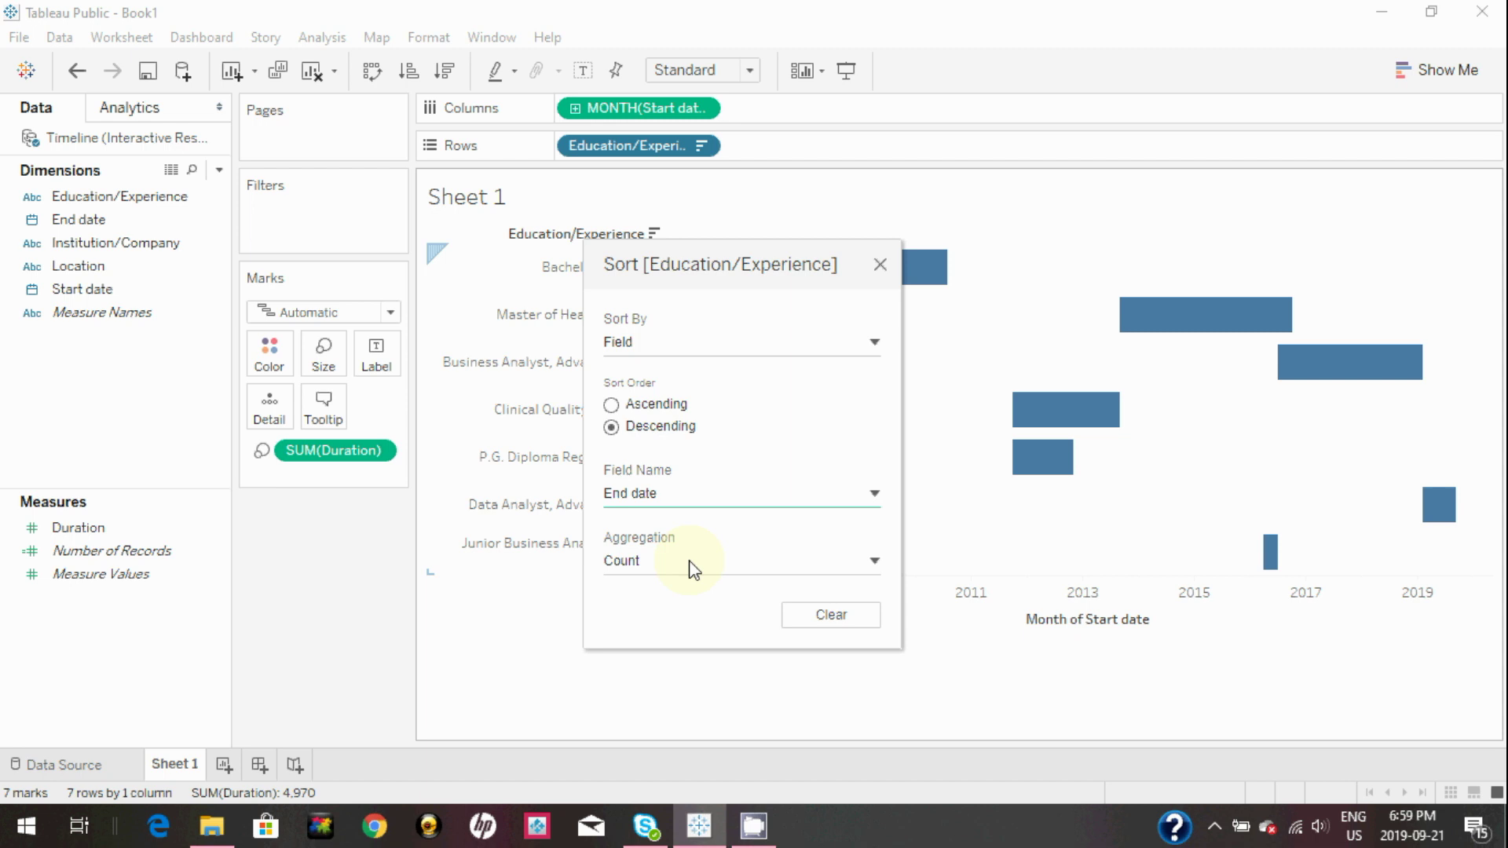
click(688, 569)
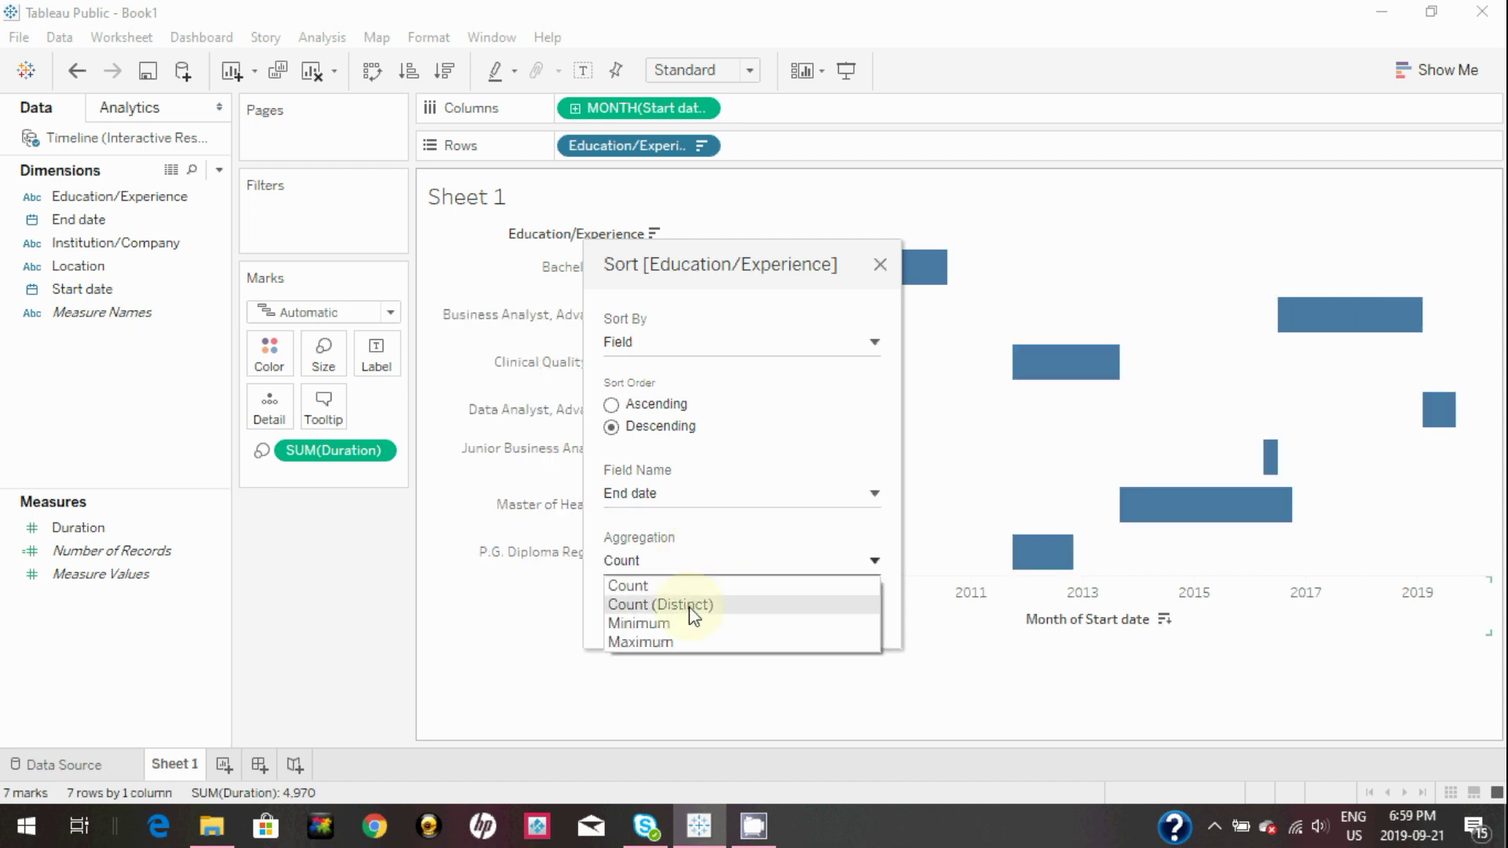
click(680, 637)
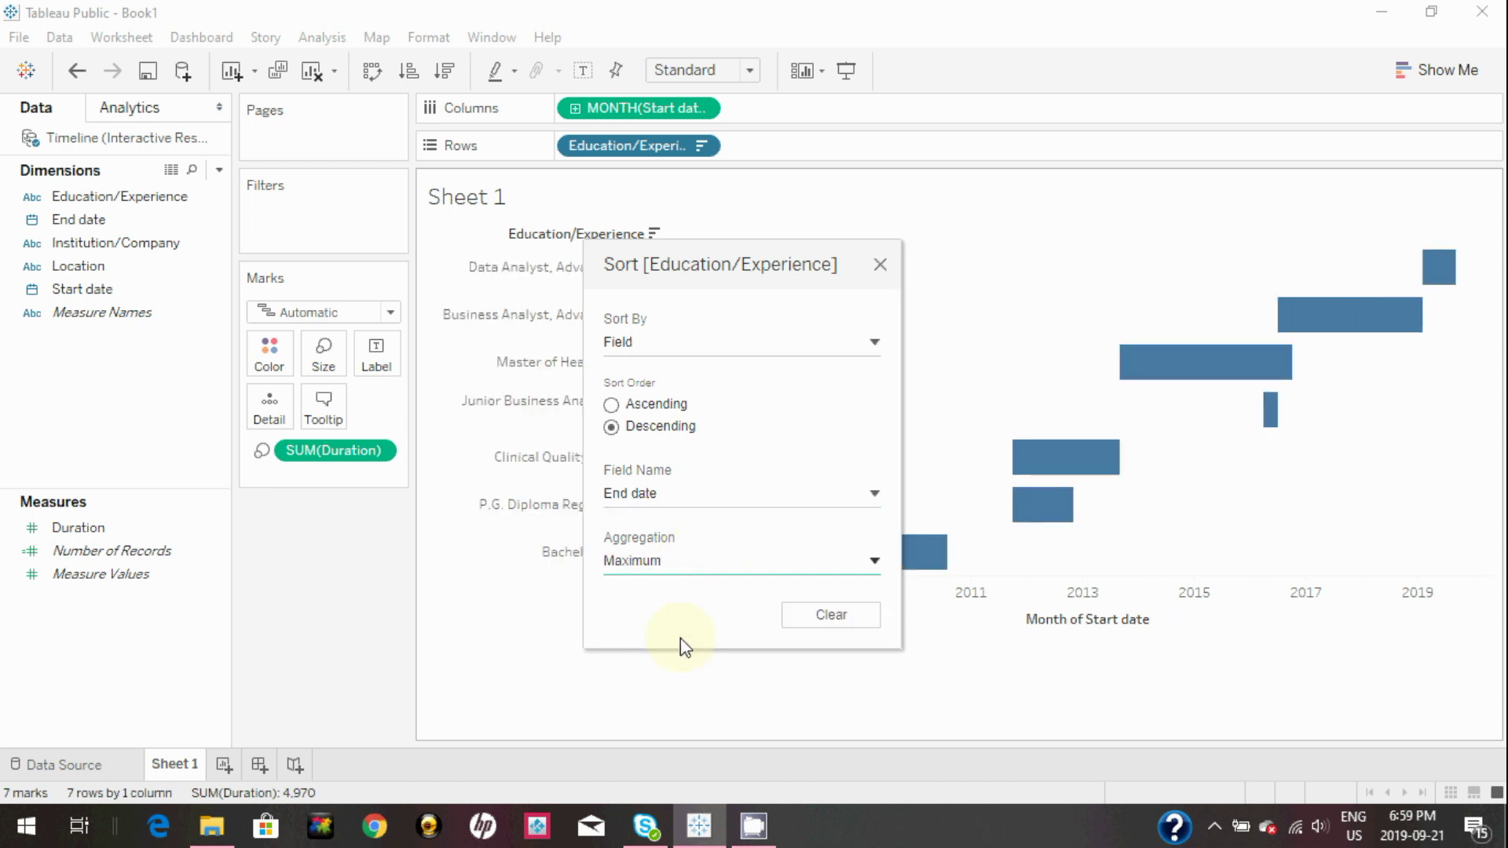
Add End date and Start date as labels on the bars
click(880, 267)
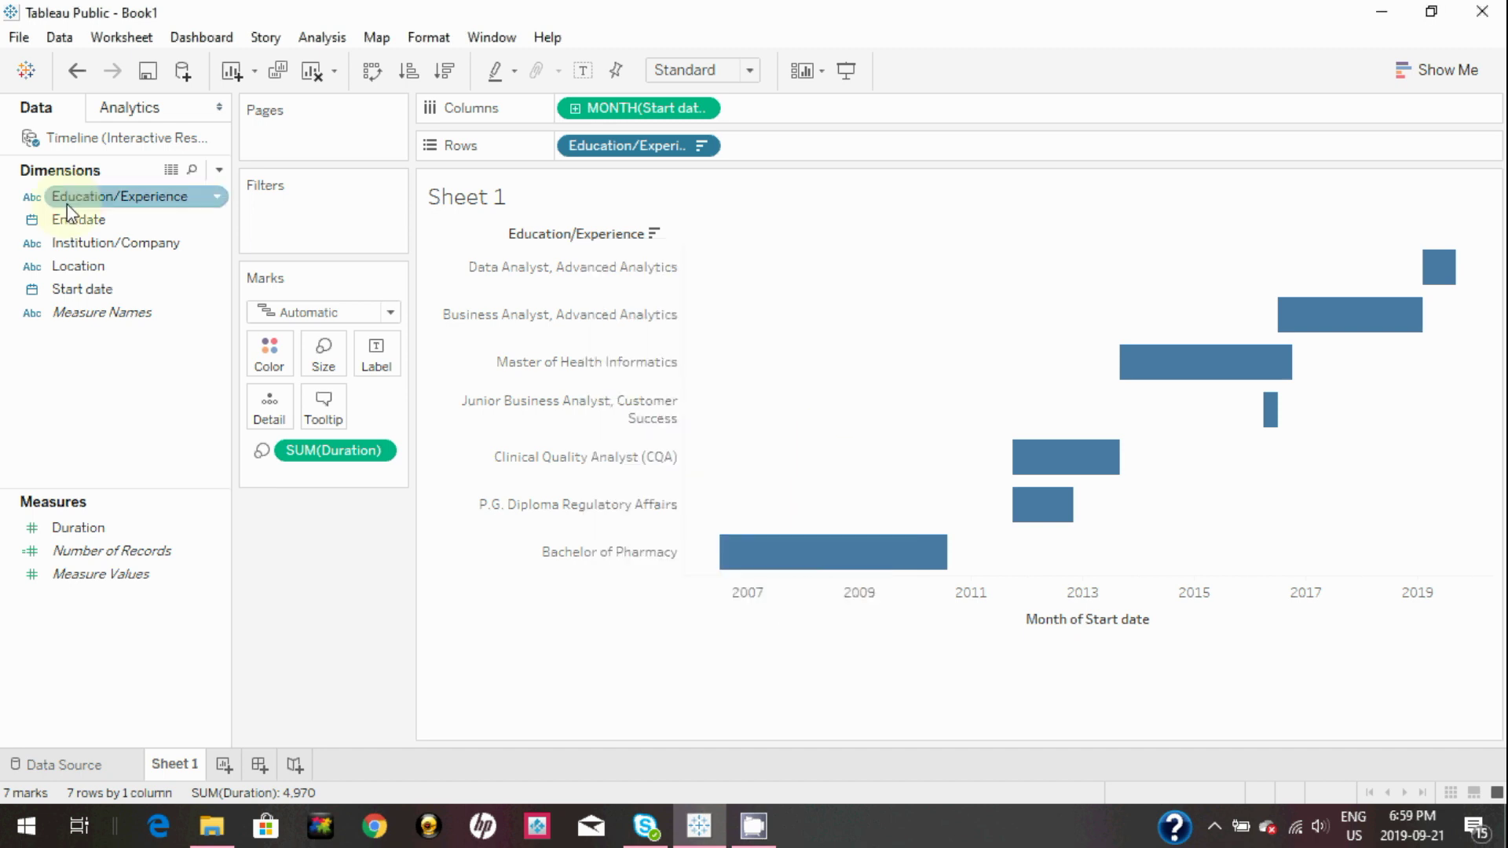
click(72, 216)
drag(84, 229, 374, 356)
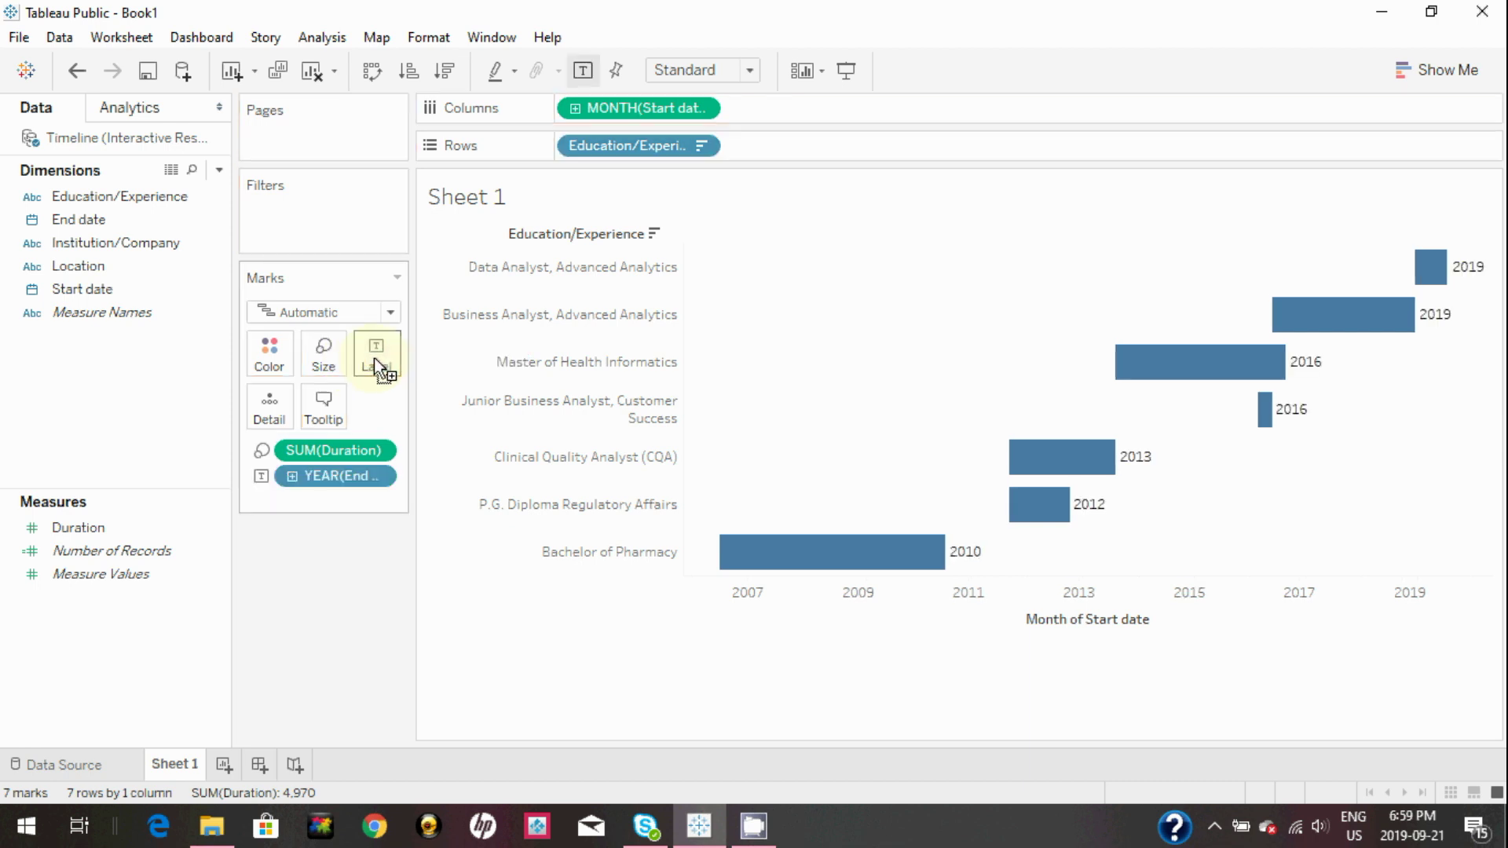
drag(105, 298, 374, 357)
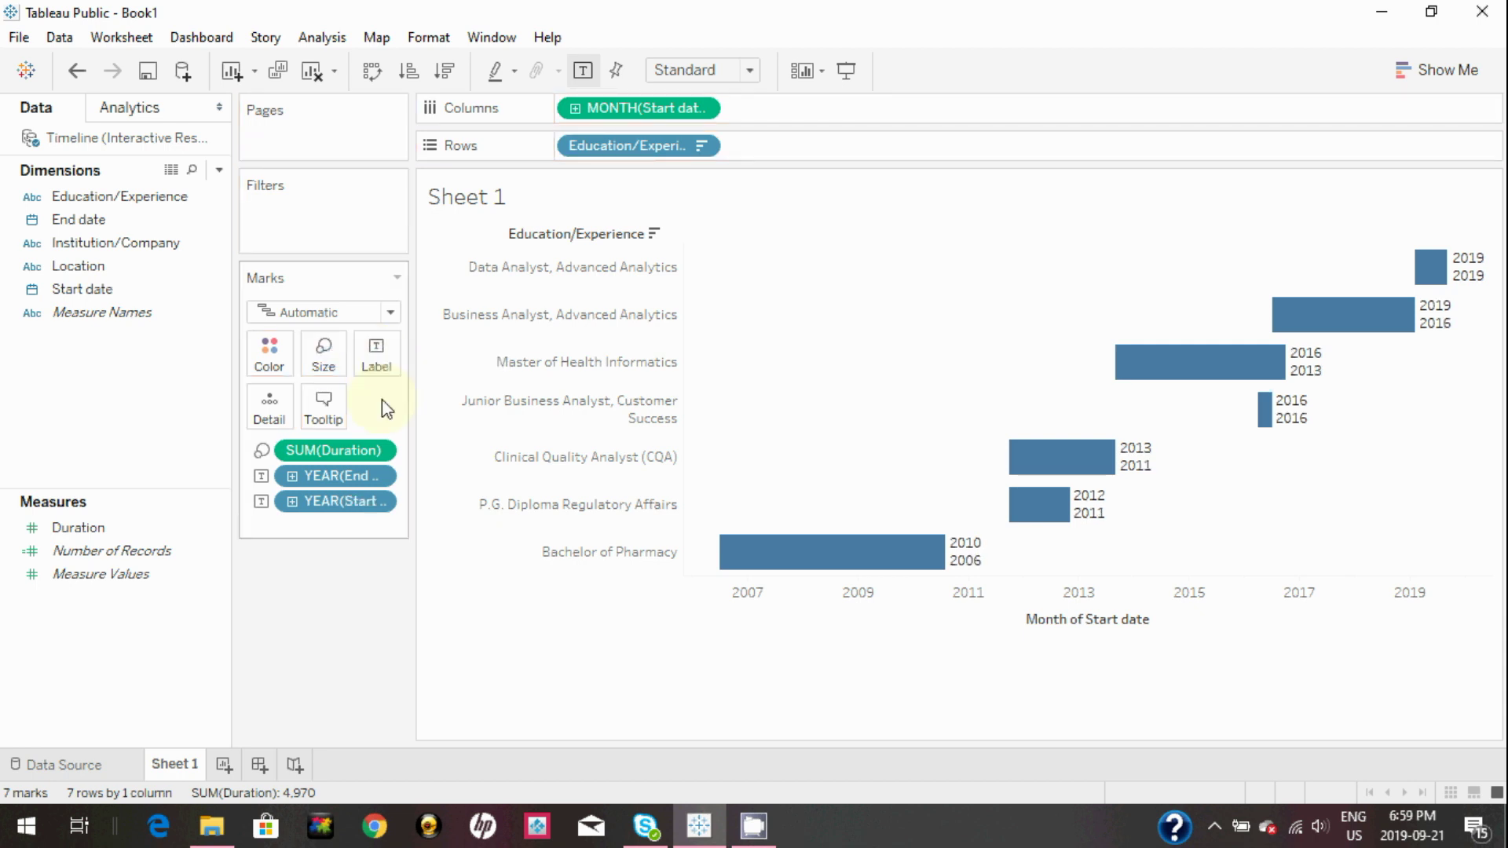
Format both date labels as Month (May 2015), e.g. August-2010 over July-2006
click(377, 474)
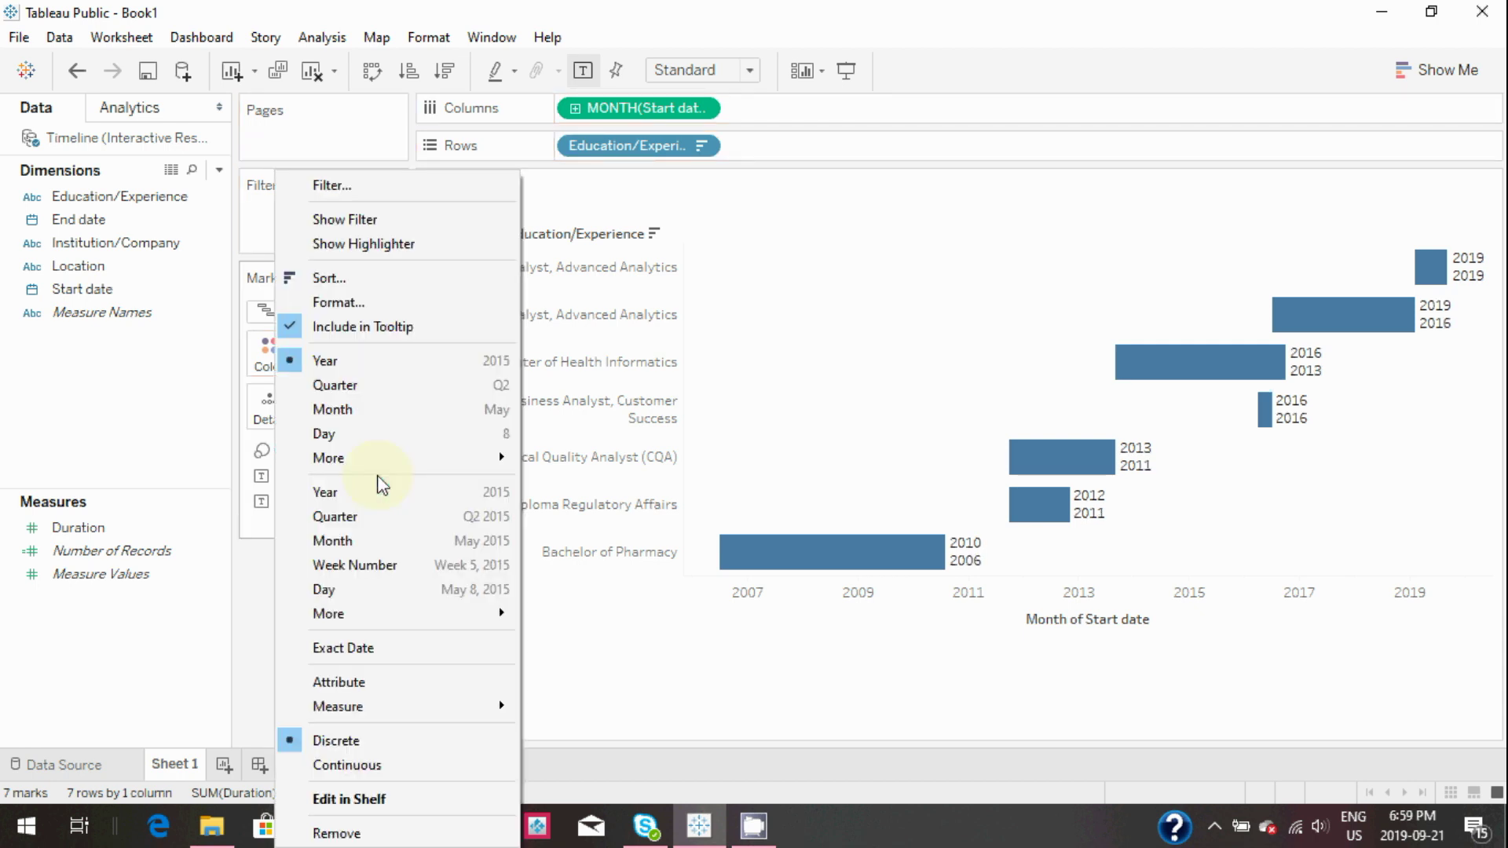
click(394, 542)
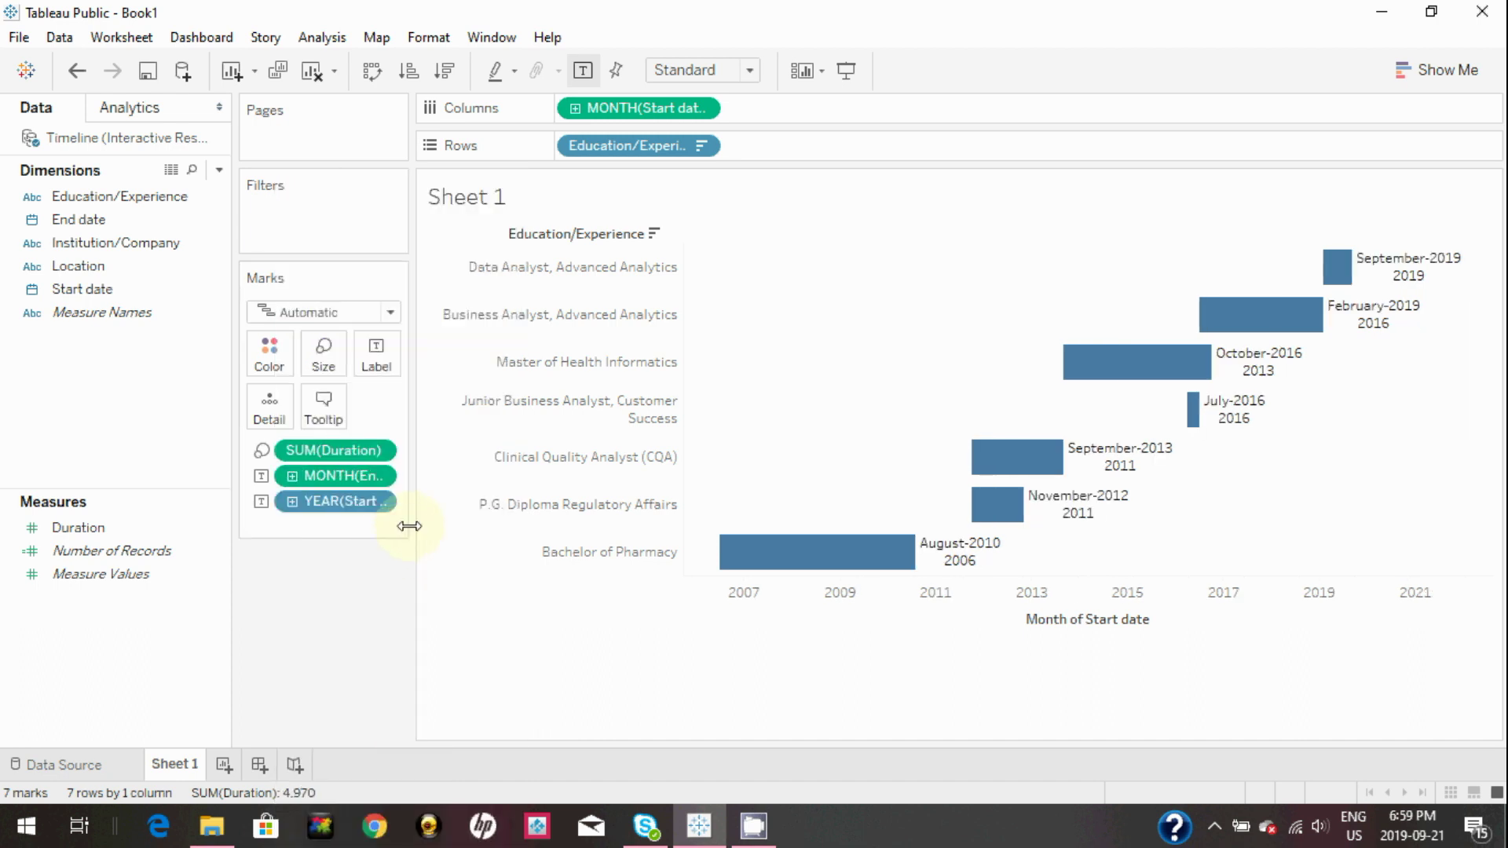
click(379, 504)
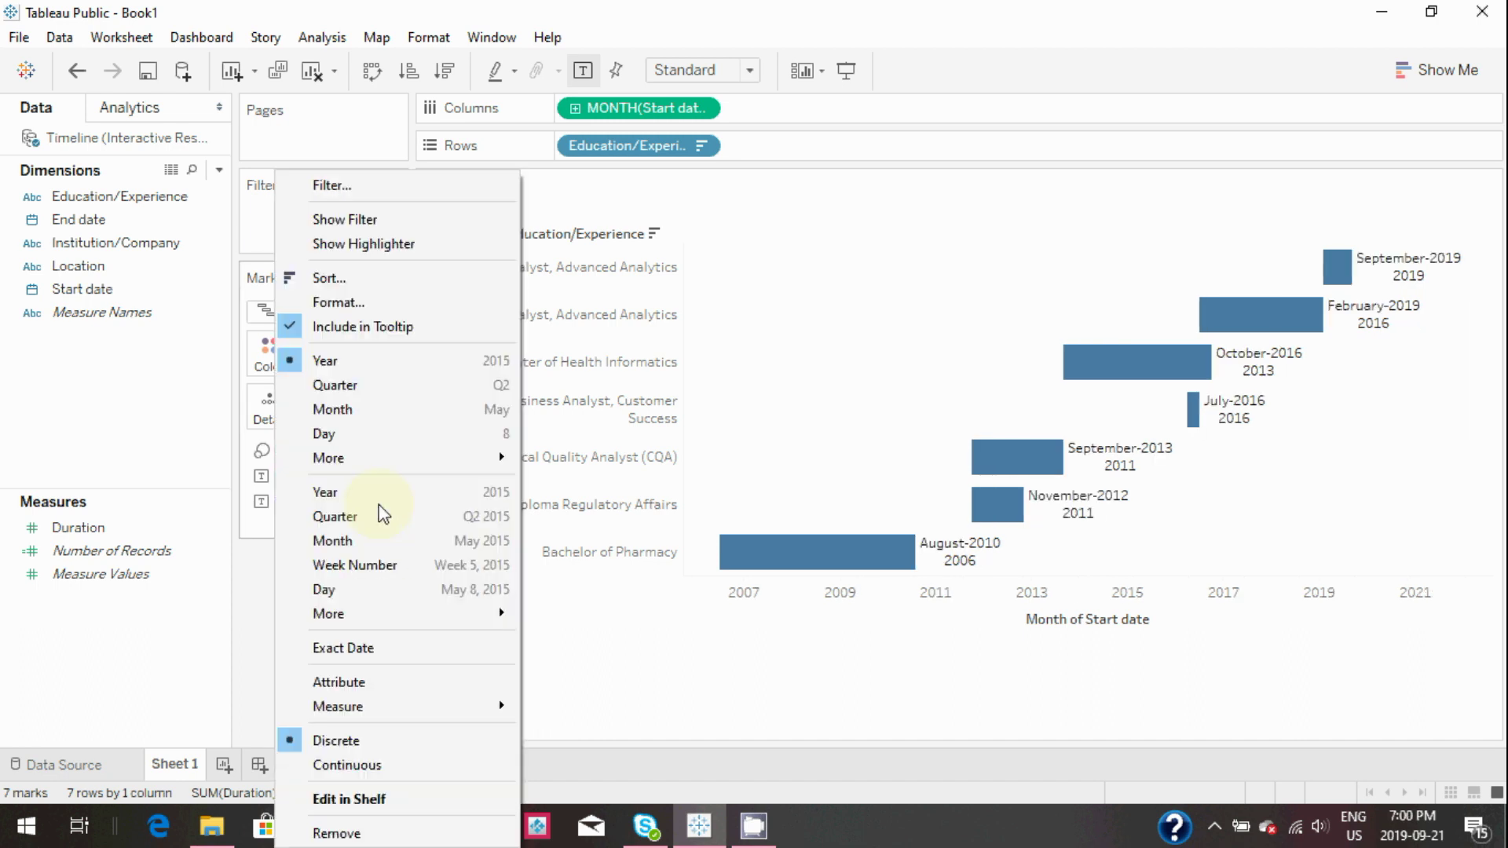
click(440, 541)
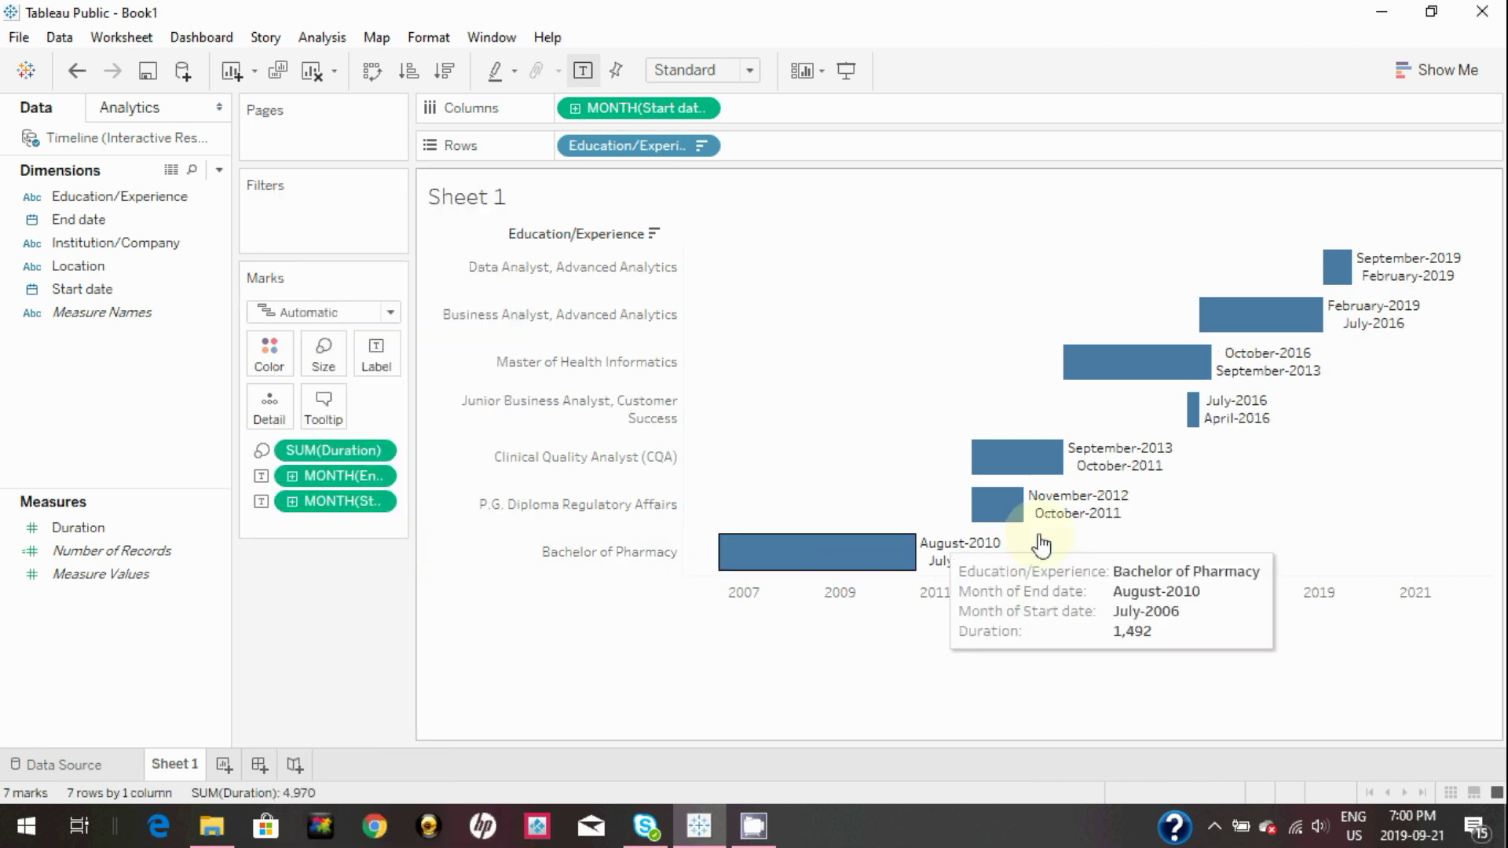
mouse_move(1352, 296)
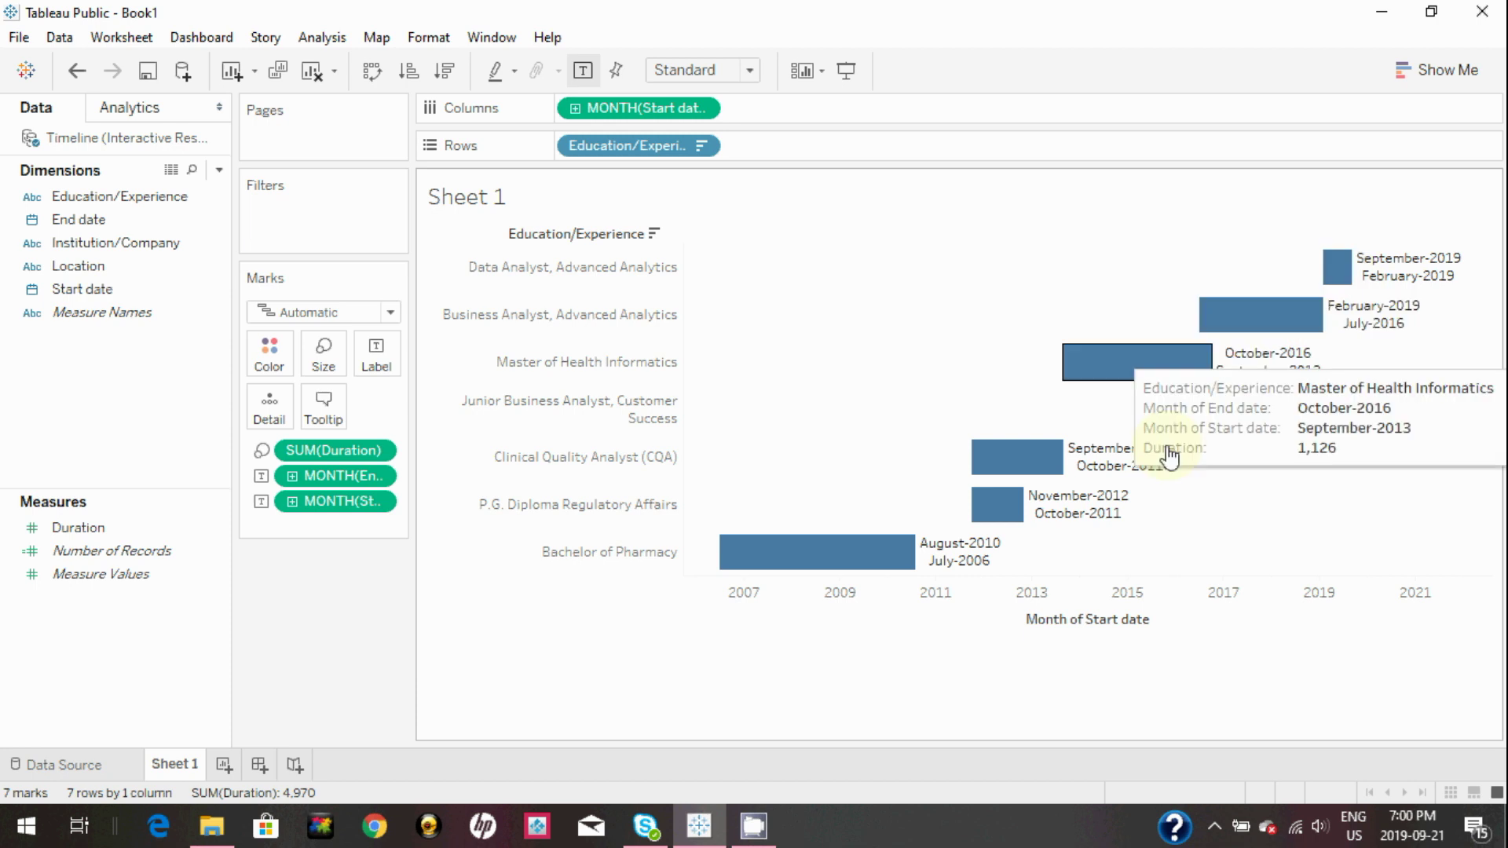
mouse_move(928, 573)
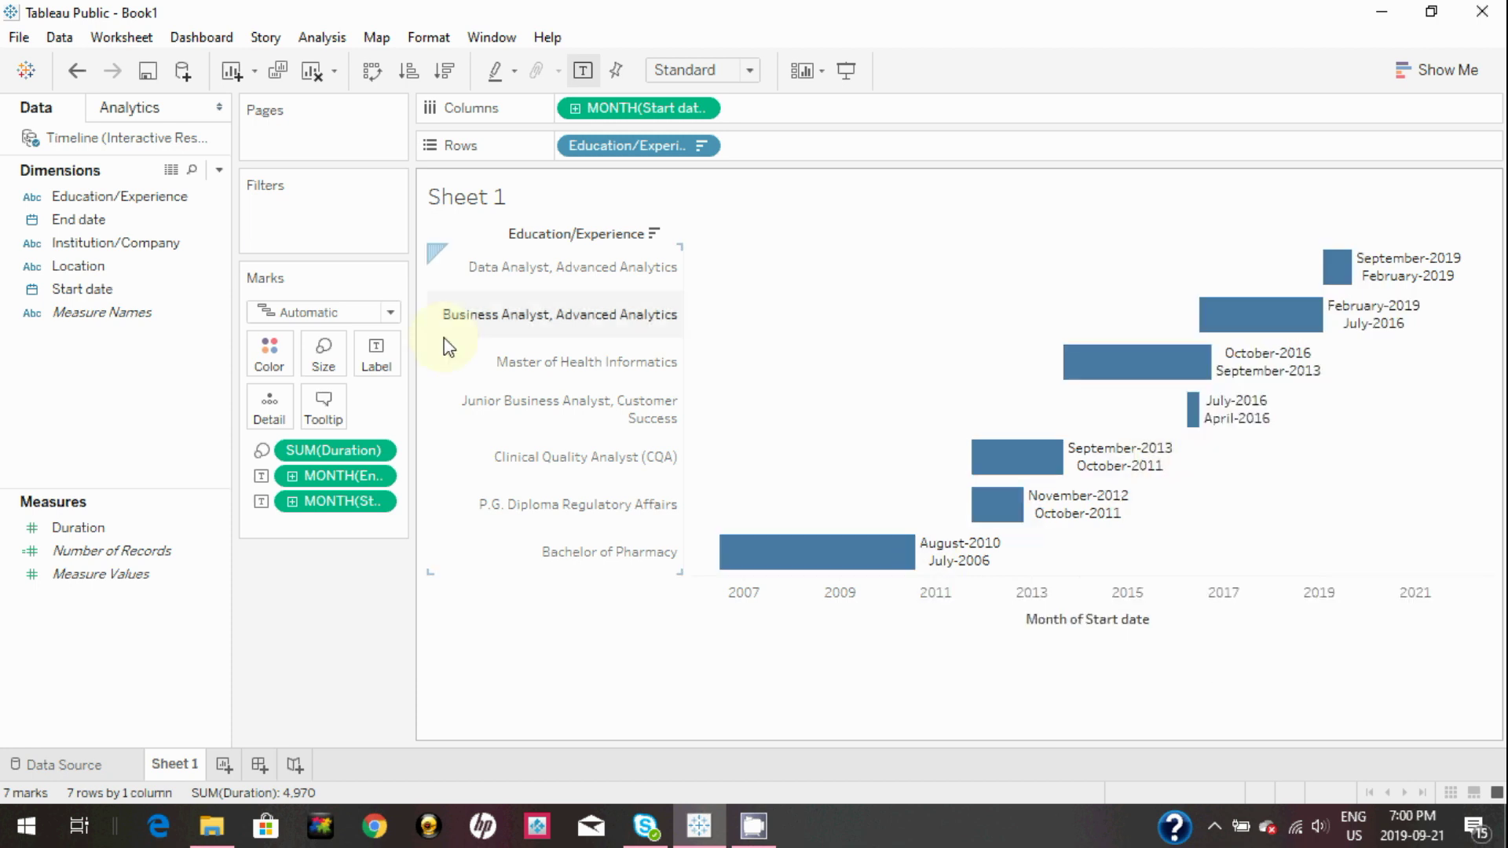
Give End date a custom default date format of mmm yy, so labels read like Aug 10
click(219, 225)
click(217, 221)
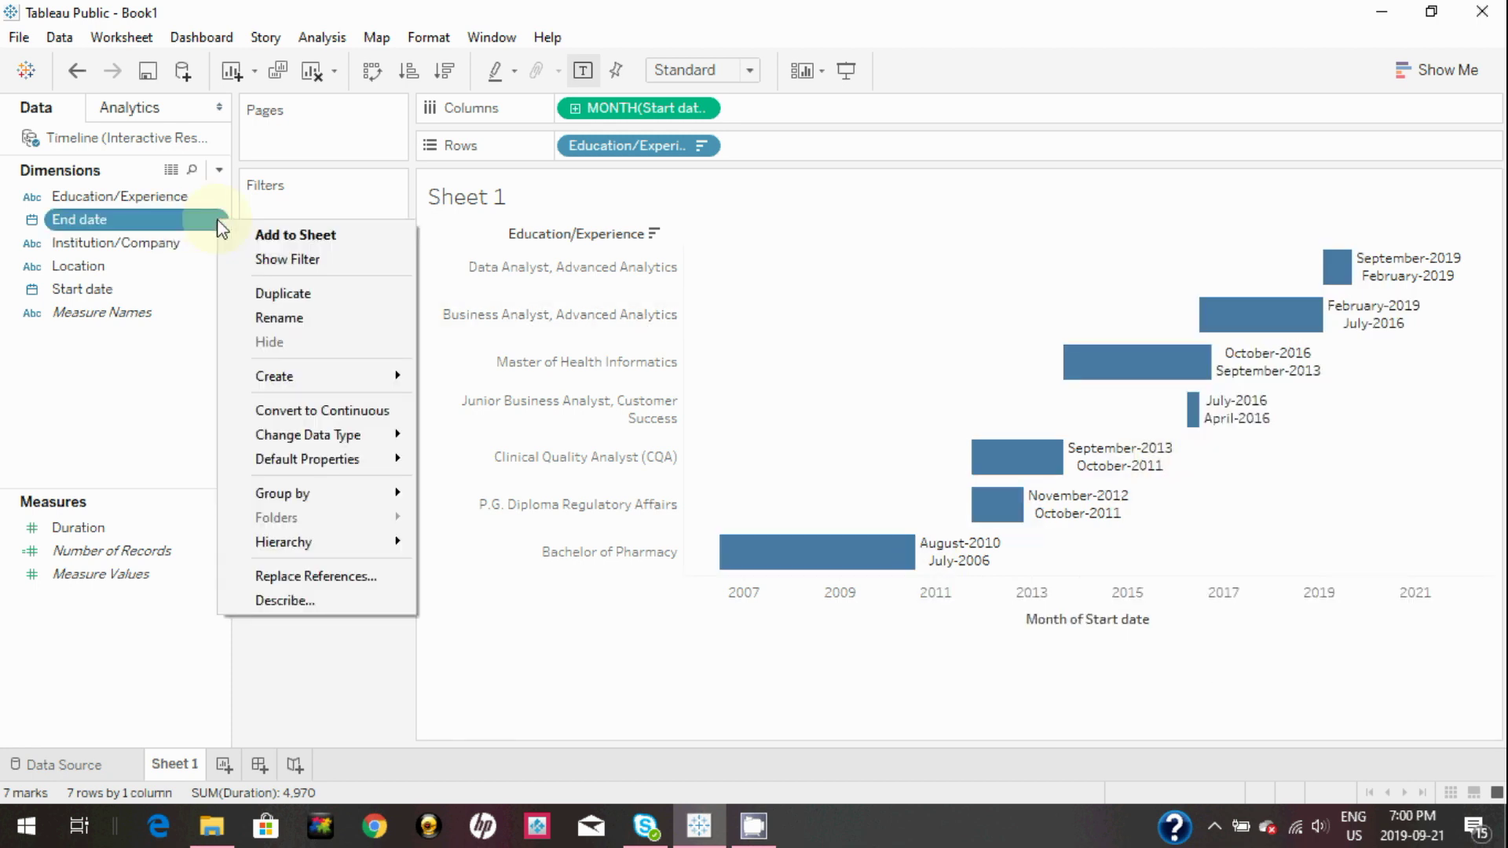
mouse_move(319, 457)
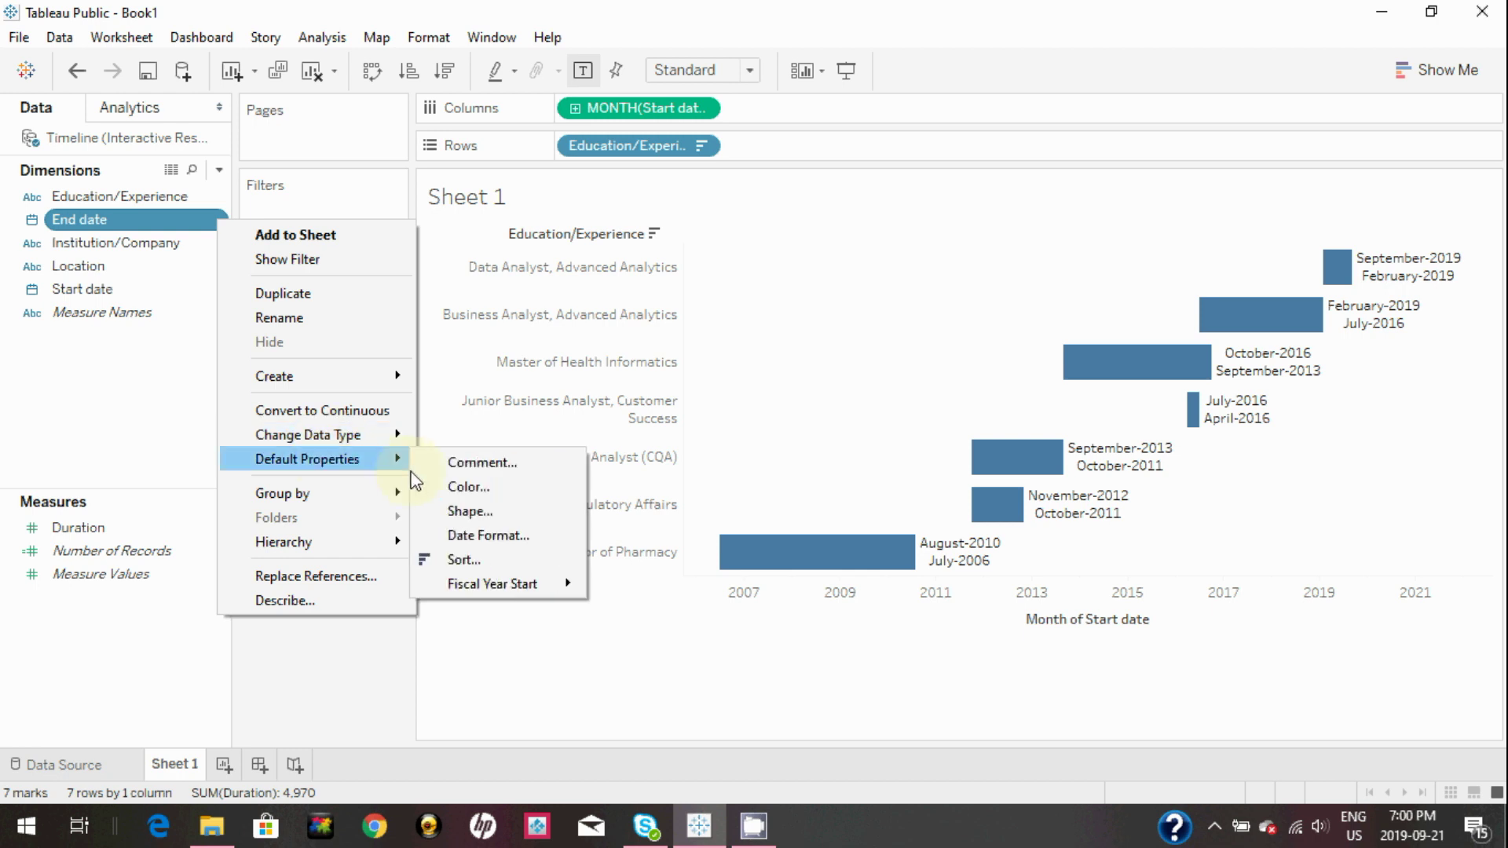
click(466, 537)
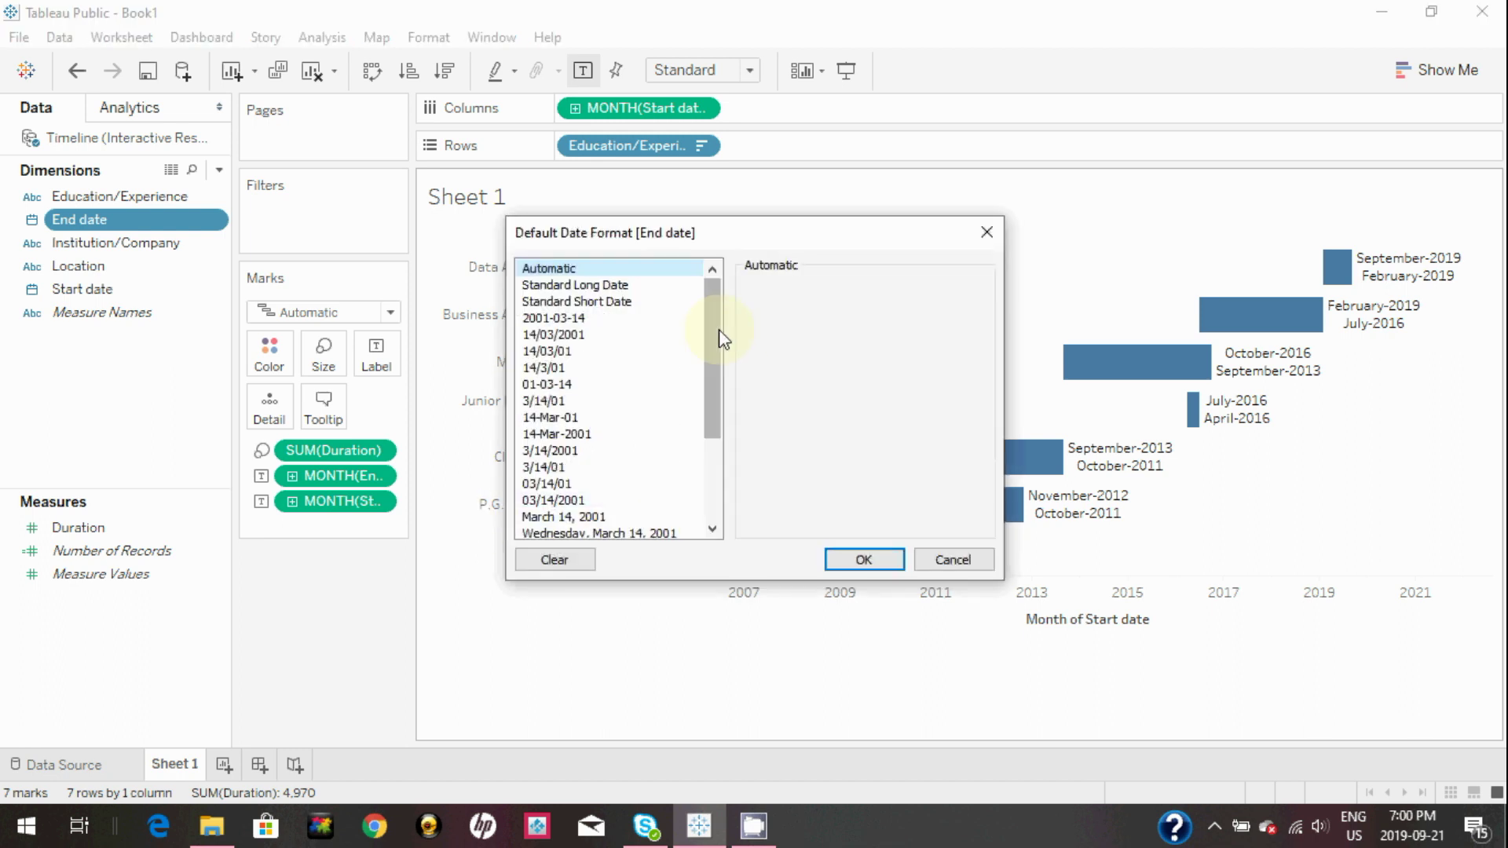
drag(718, 335, 711, 449)
click(568, 516)
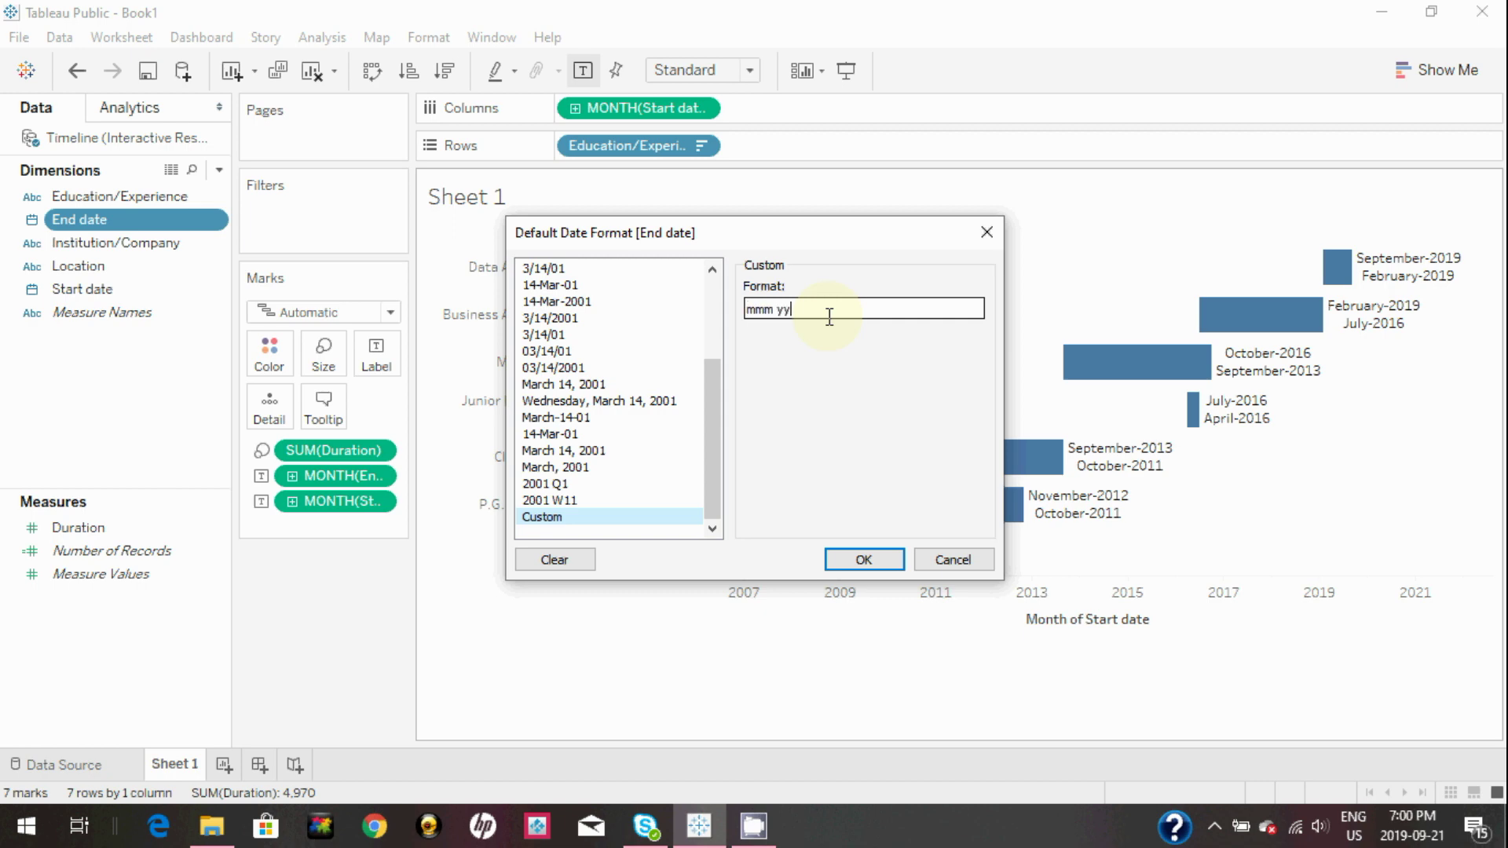
click(863, 560)
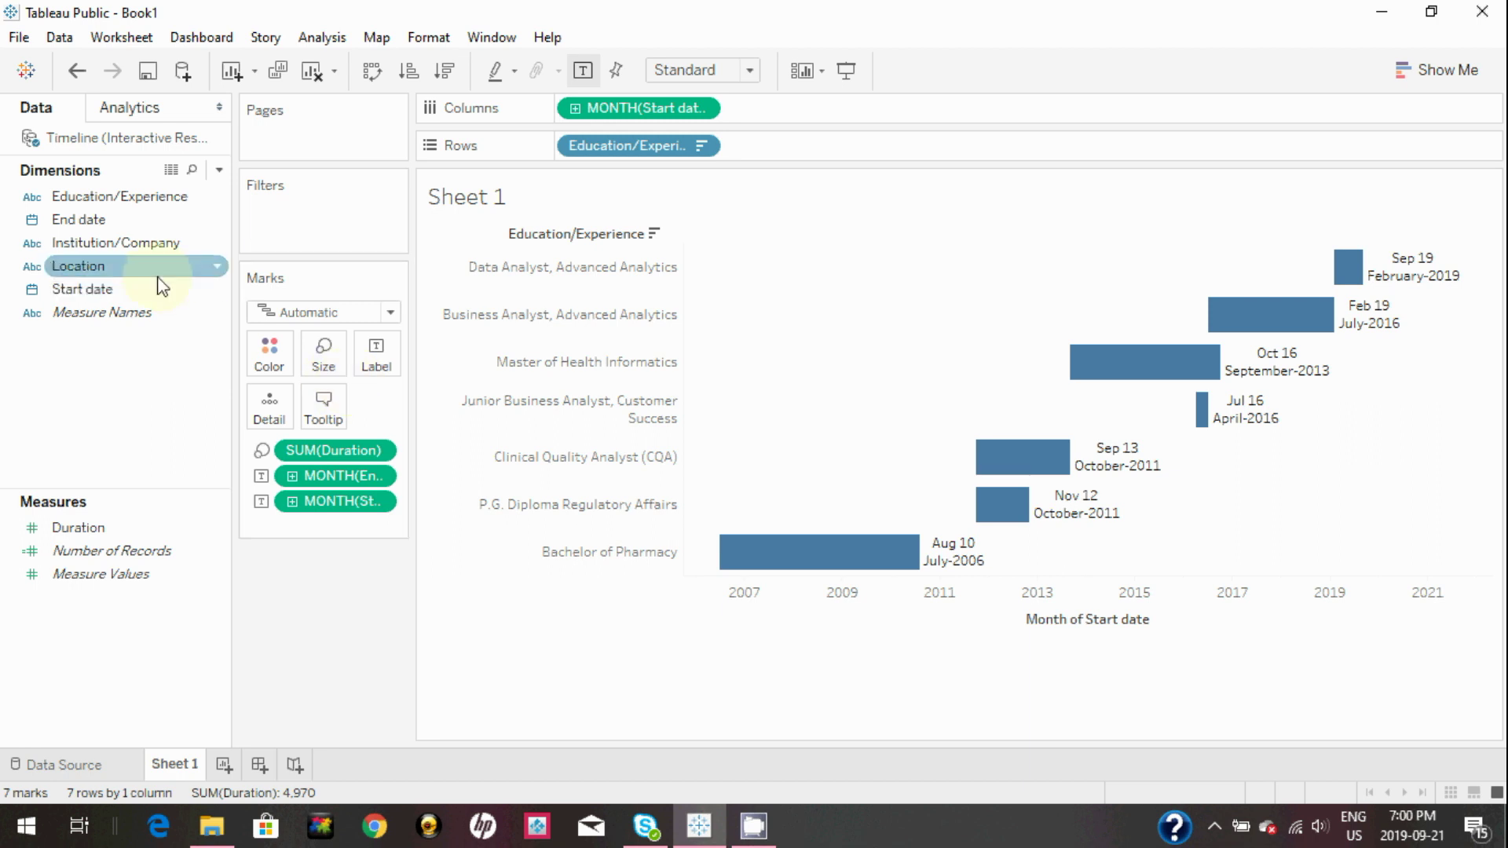
Give the Start date field a custom mmm yy default date format, e.g. Aug 10
click(216, 290)
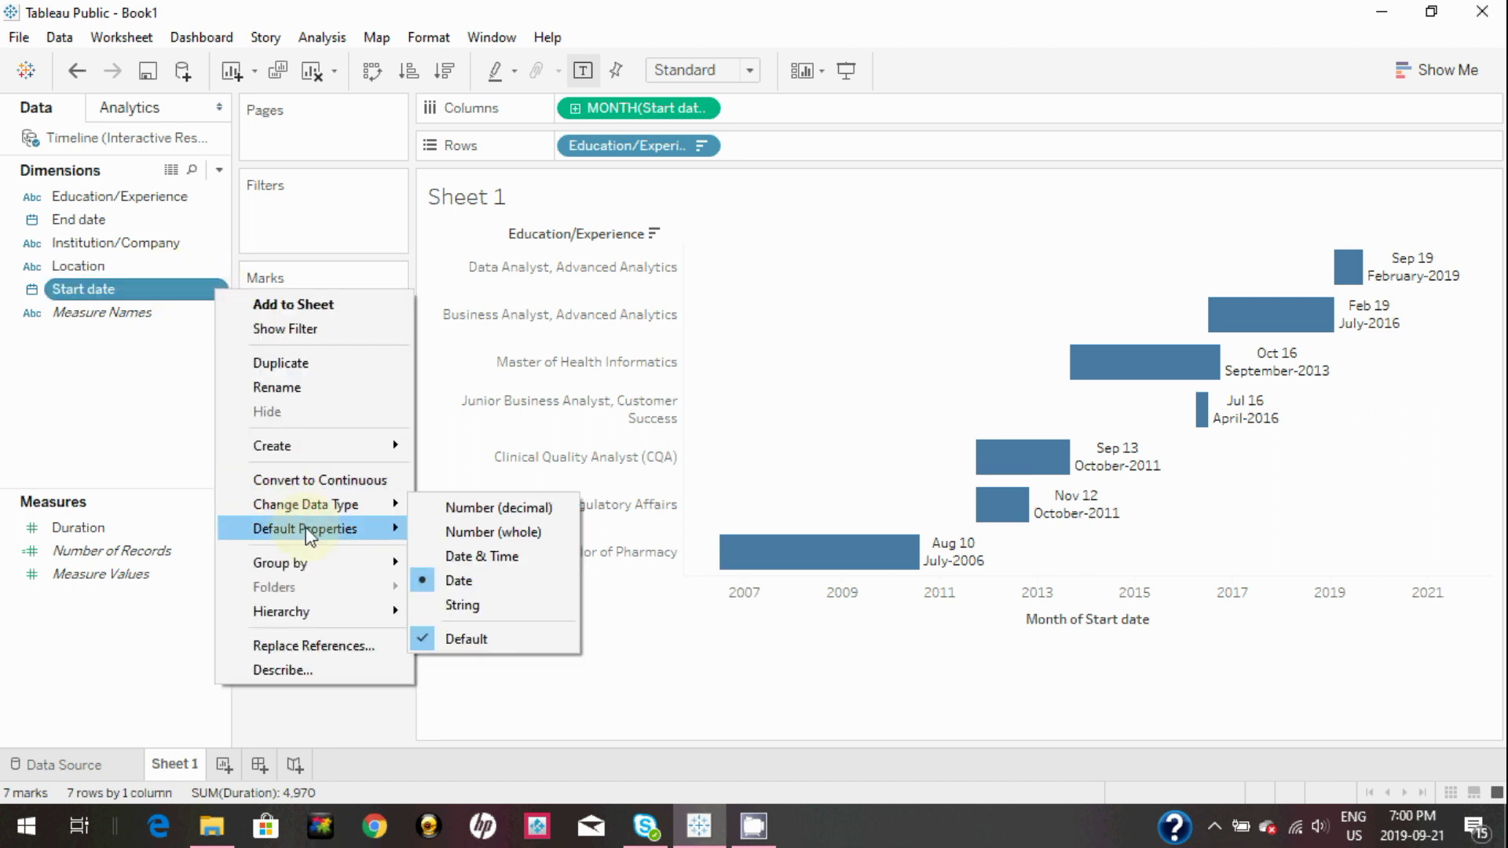
mouse_move(346, 529)
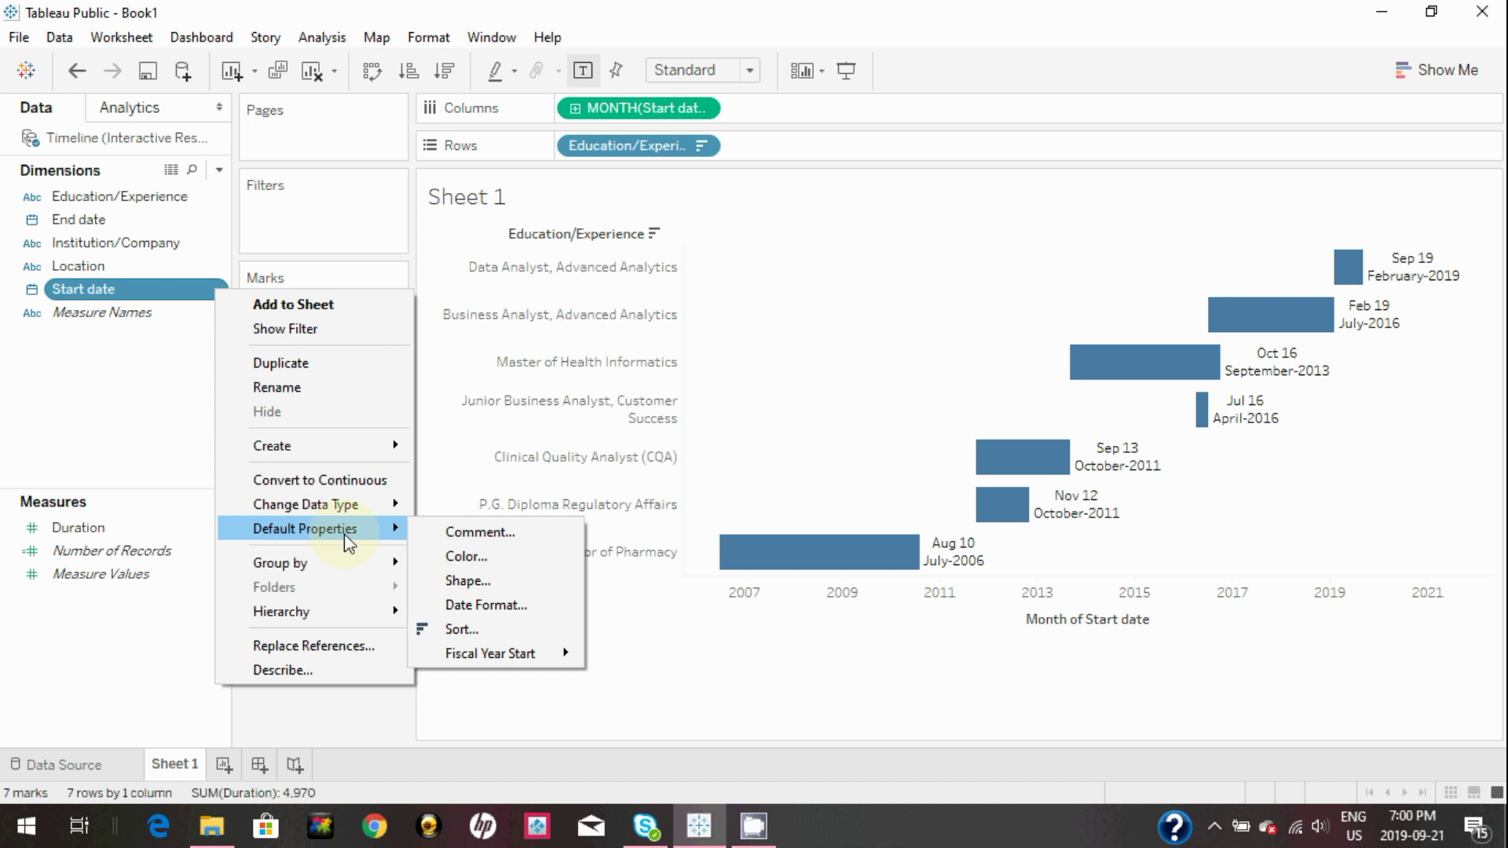
click(463, 604)
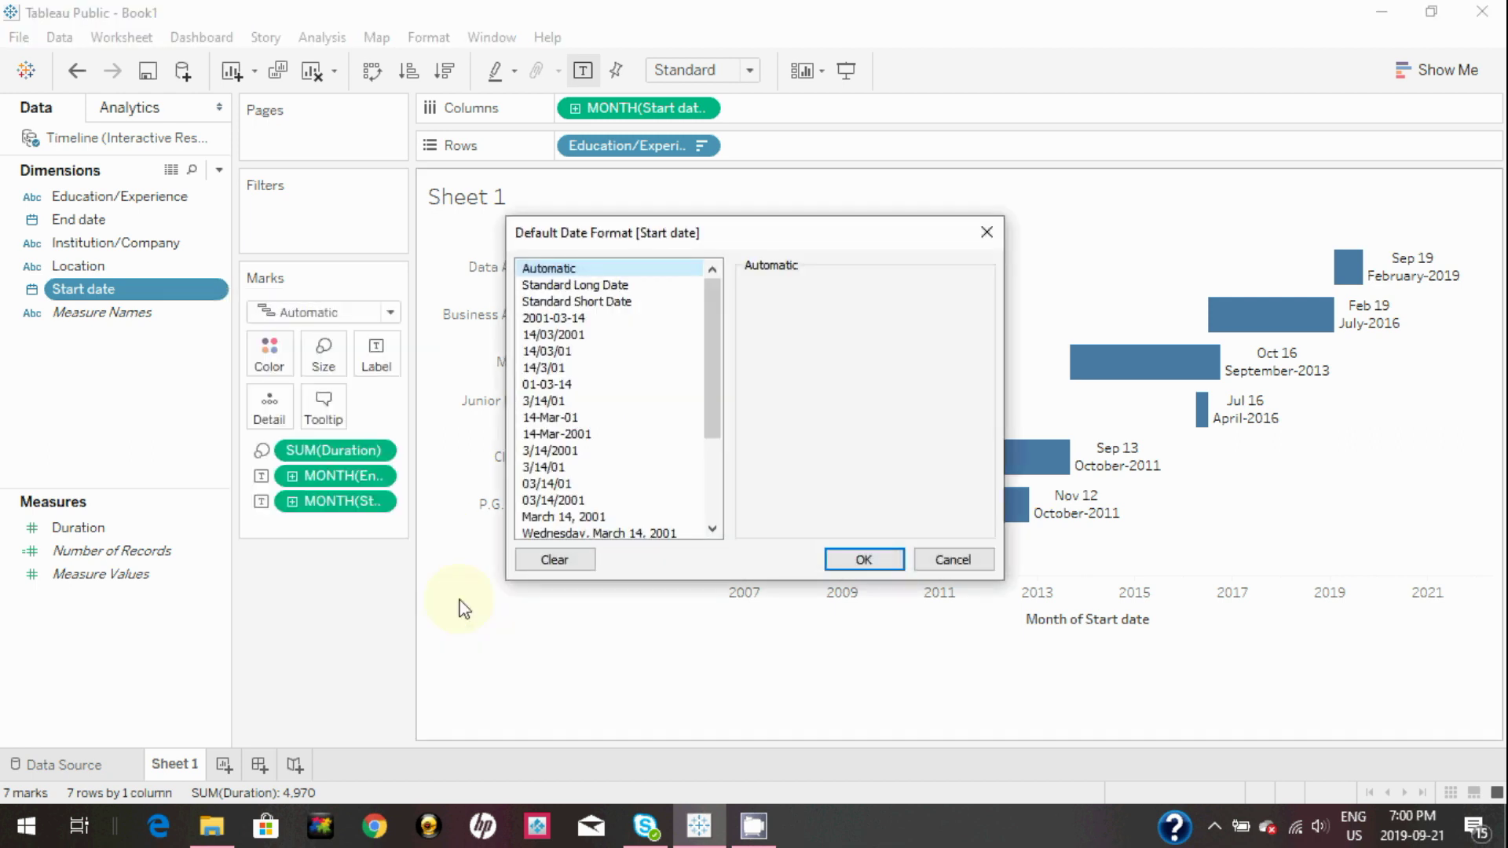
click(713, 511)
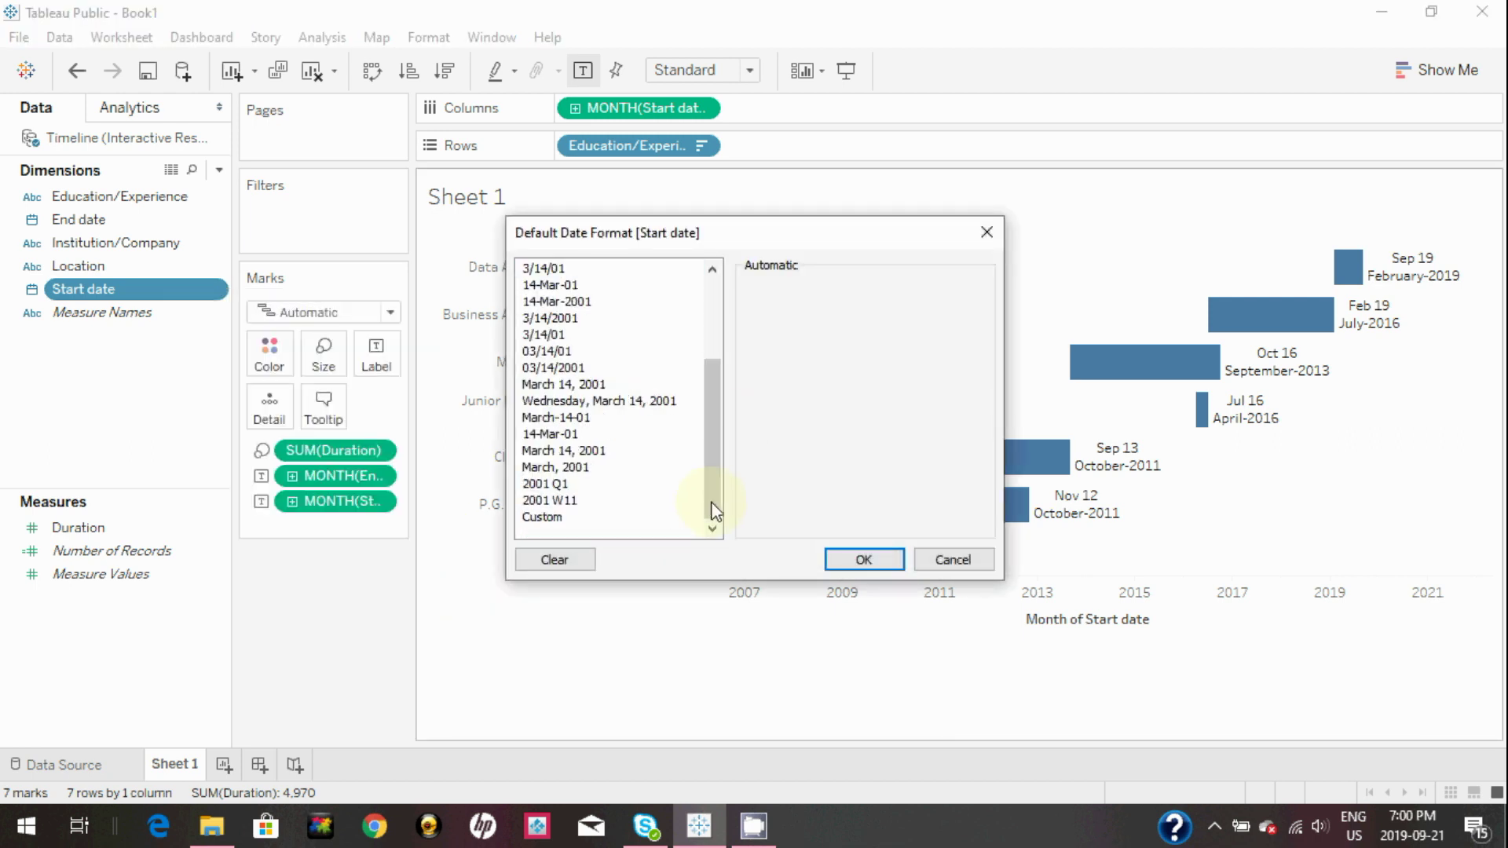
click(582, 519)
click(848, 304)
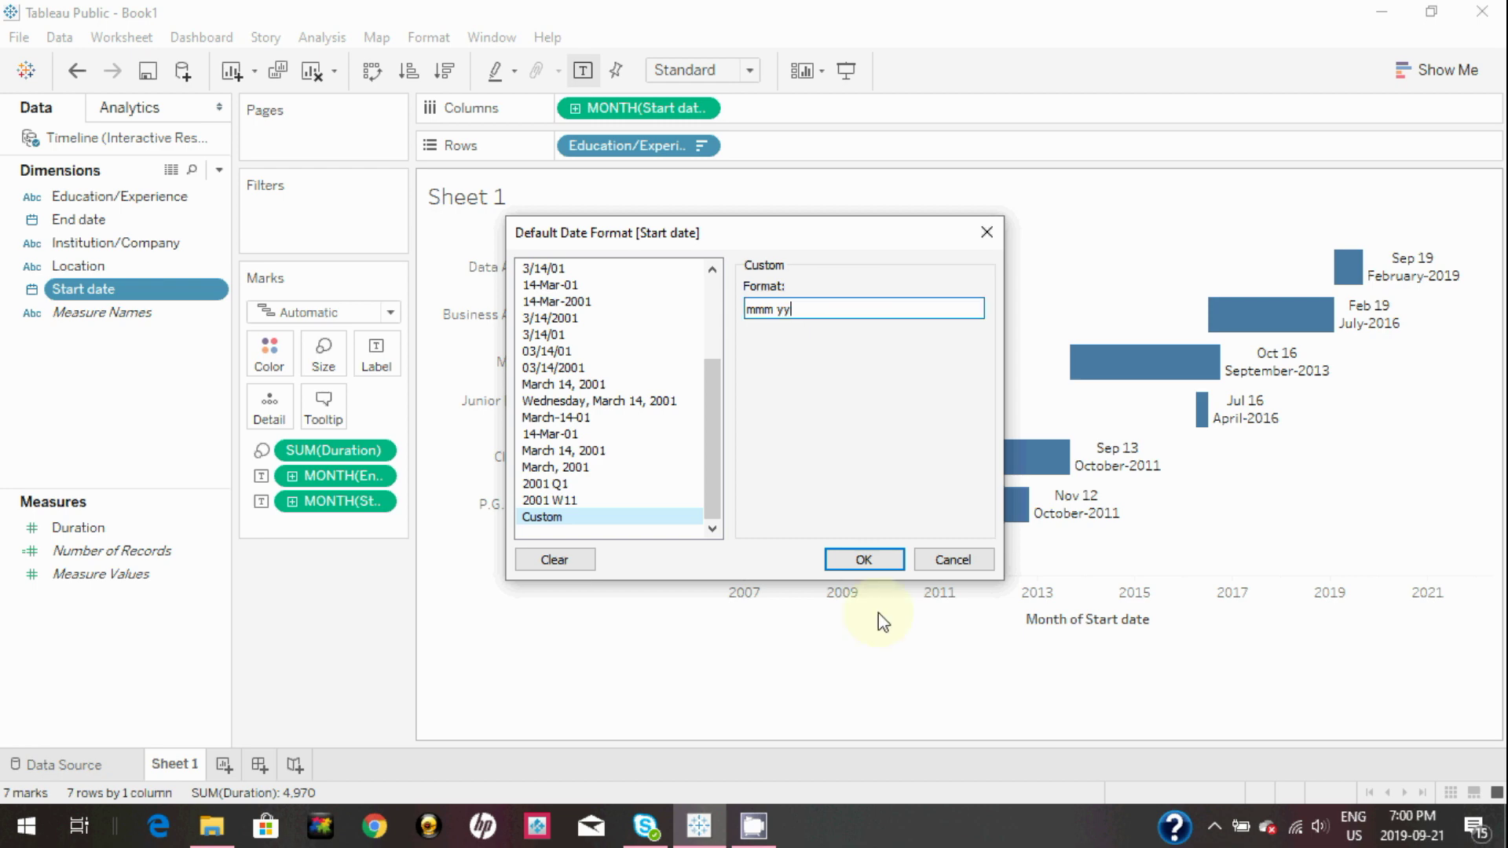
click(883, 563)
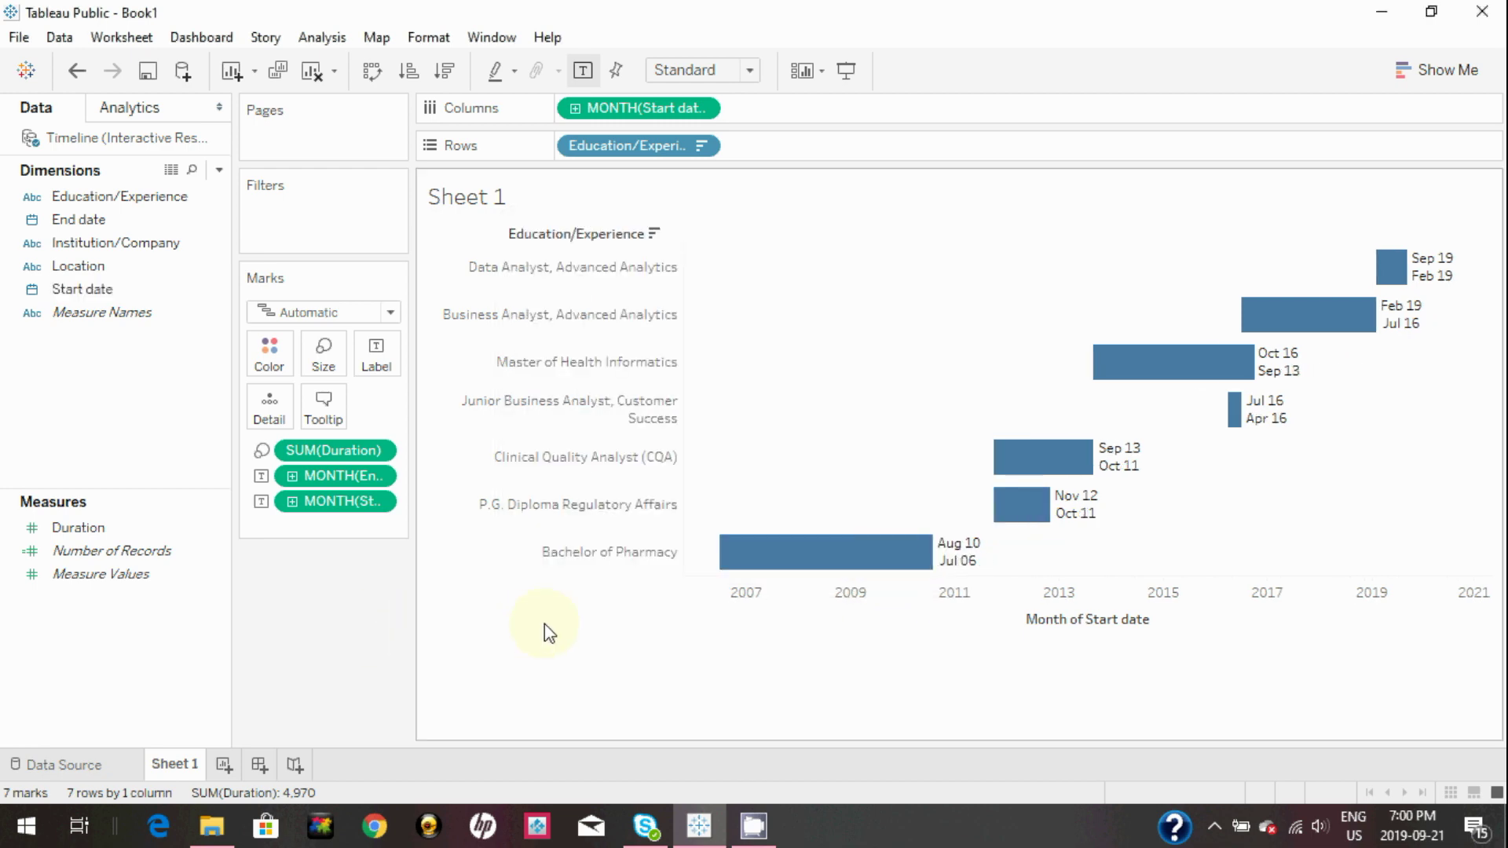
Add an ad-hoc TODAY() calculation to the marks detail, set to continuous MONTH(TODAY())
right_click(303, 524)
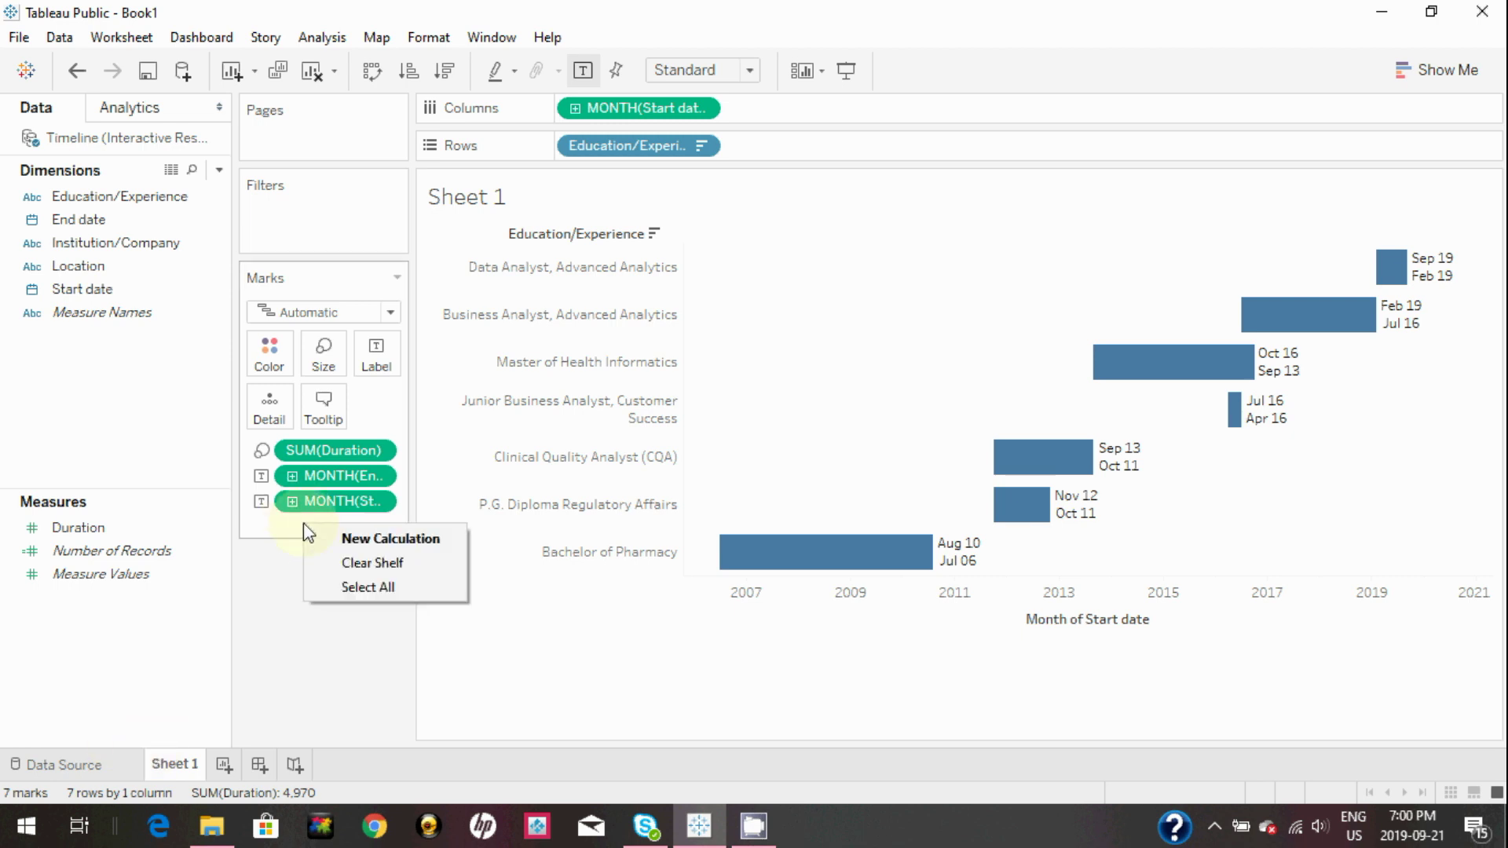
click(382, 539)
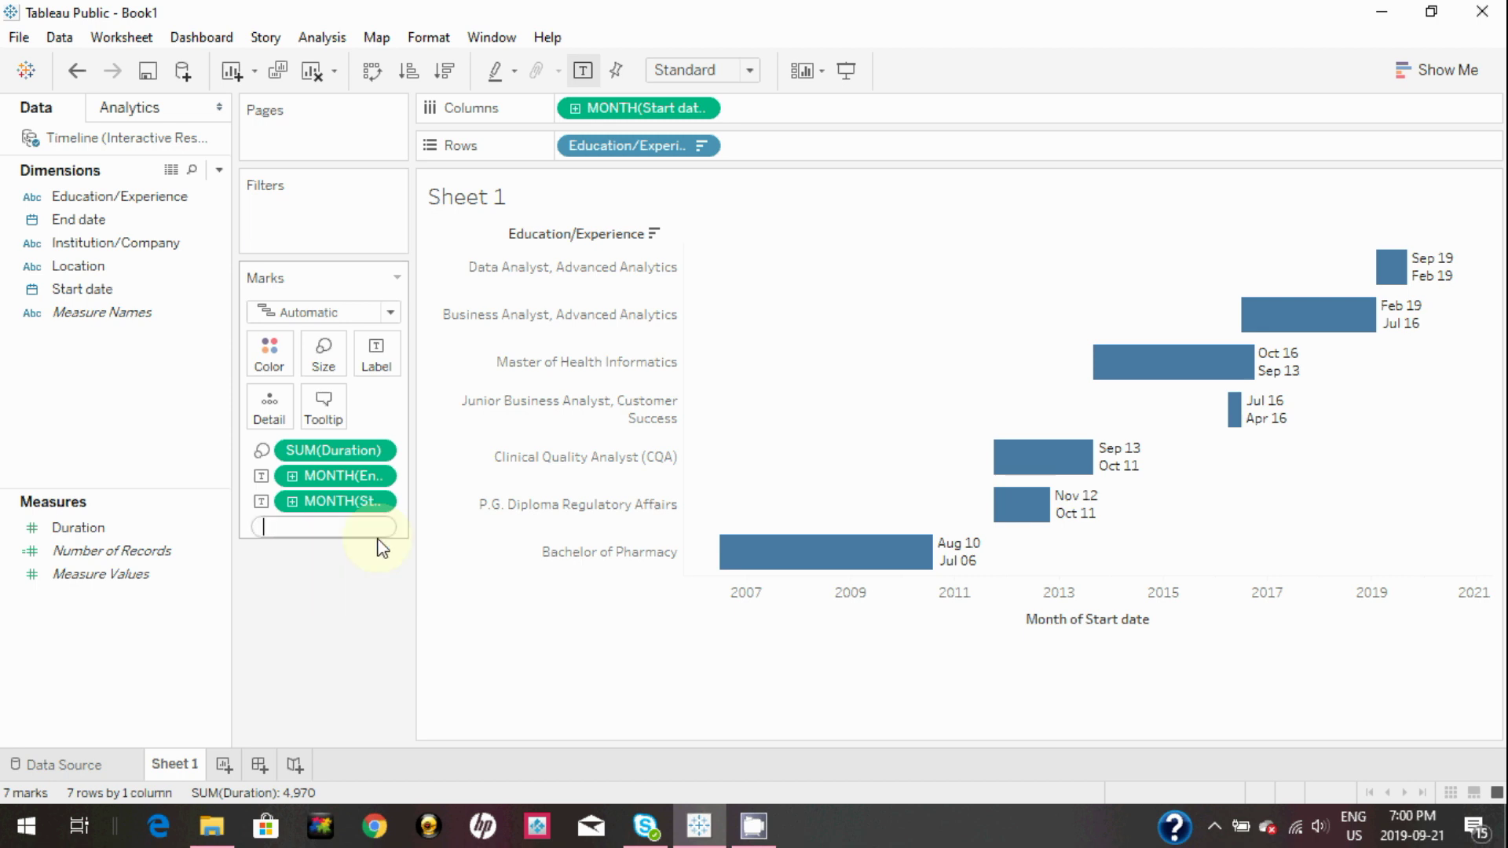
text(to)
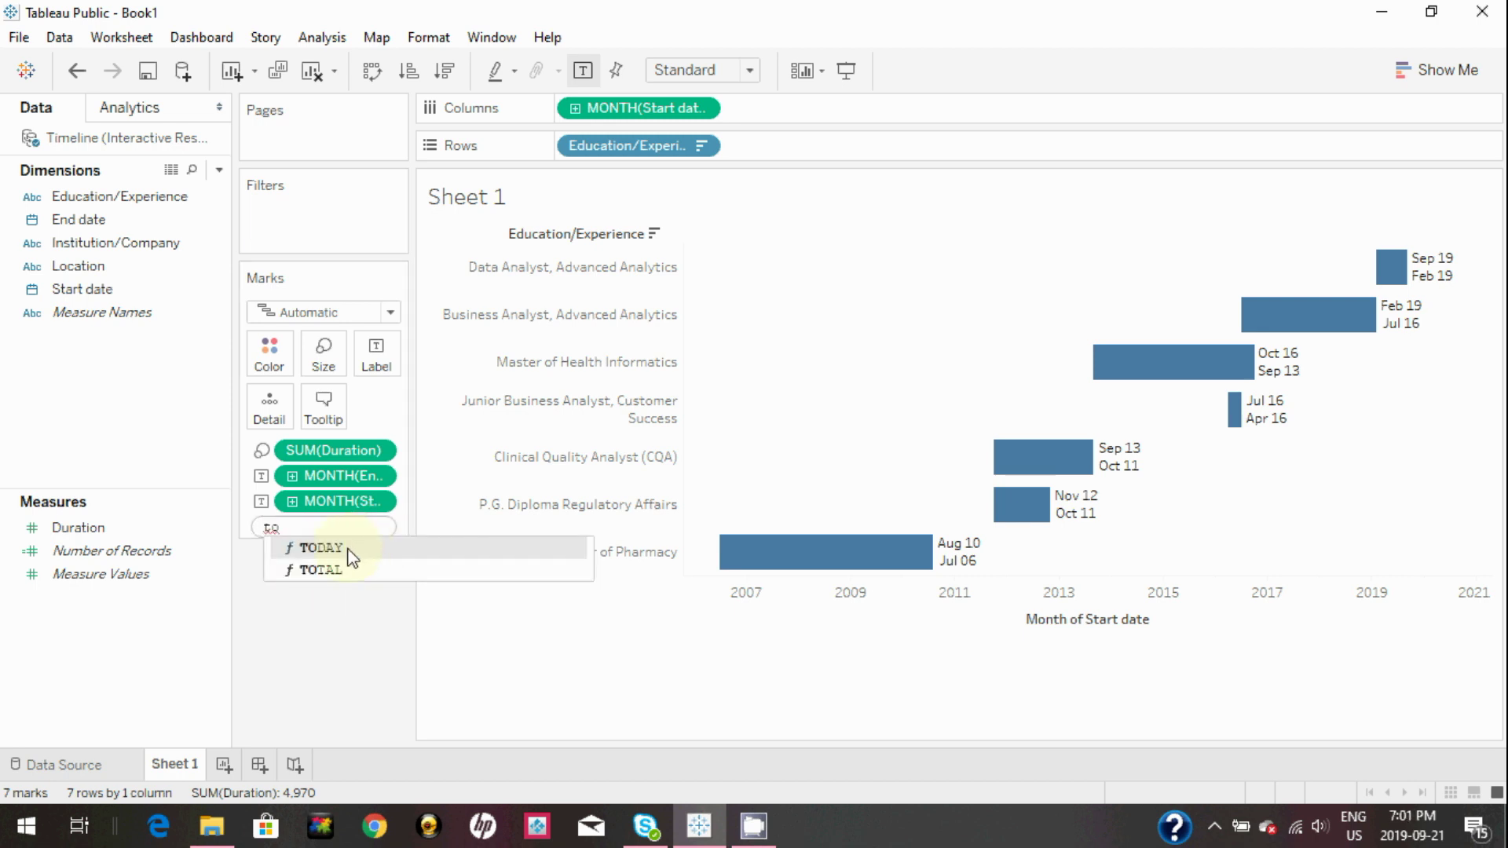
click(351, 550)
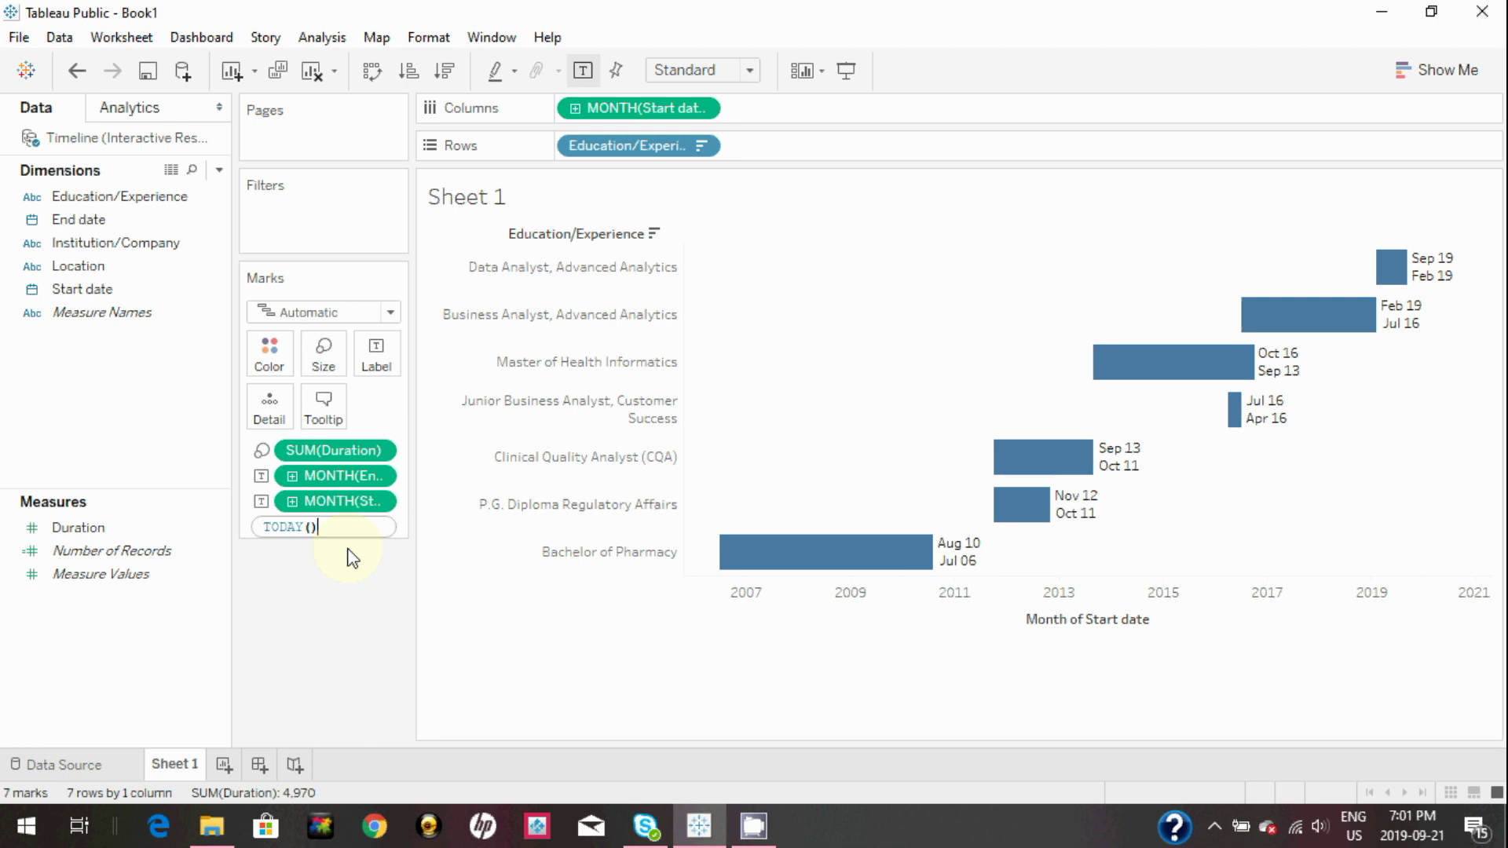
key(Return)
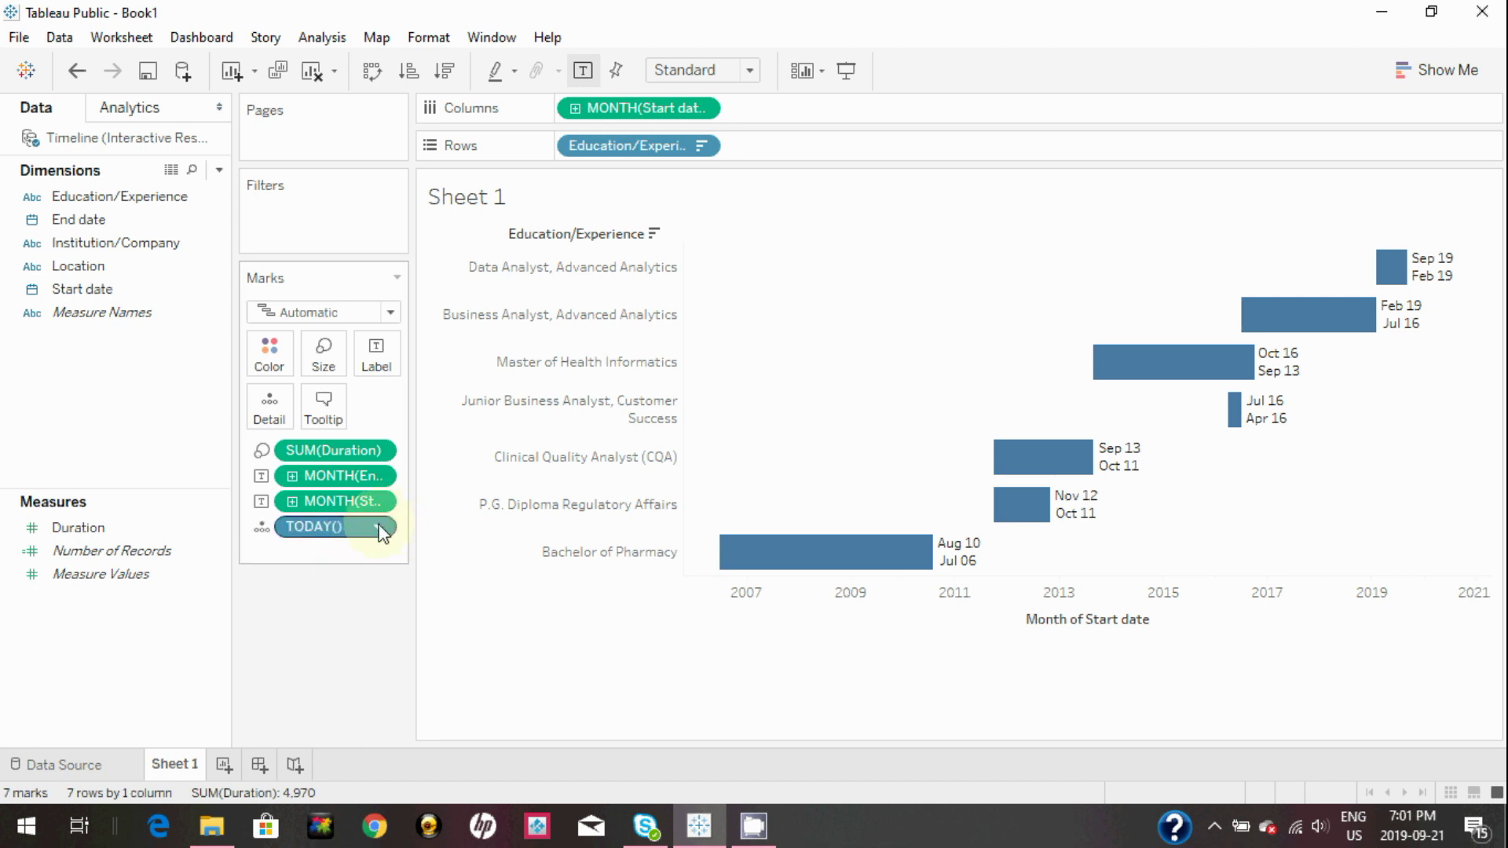
right_click(379, 528)
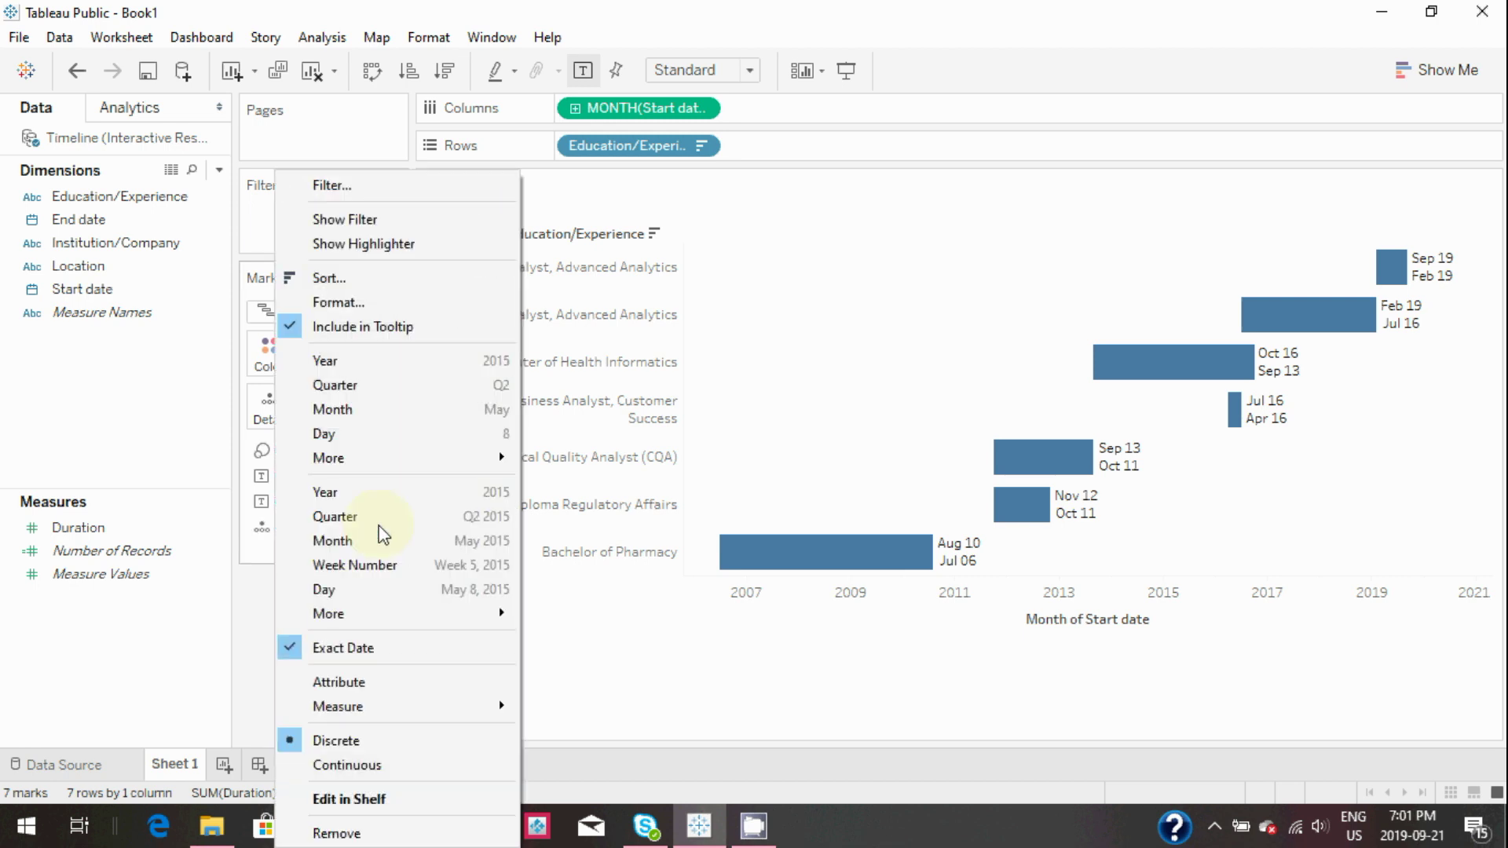
click(380, 542)
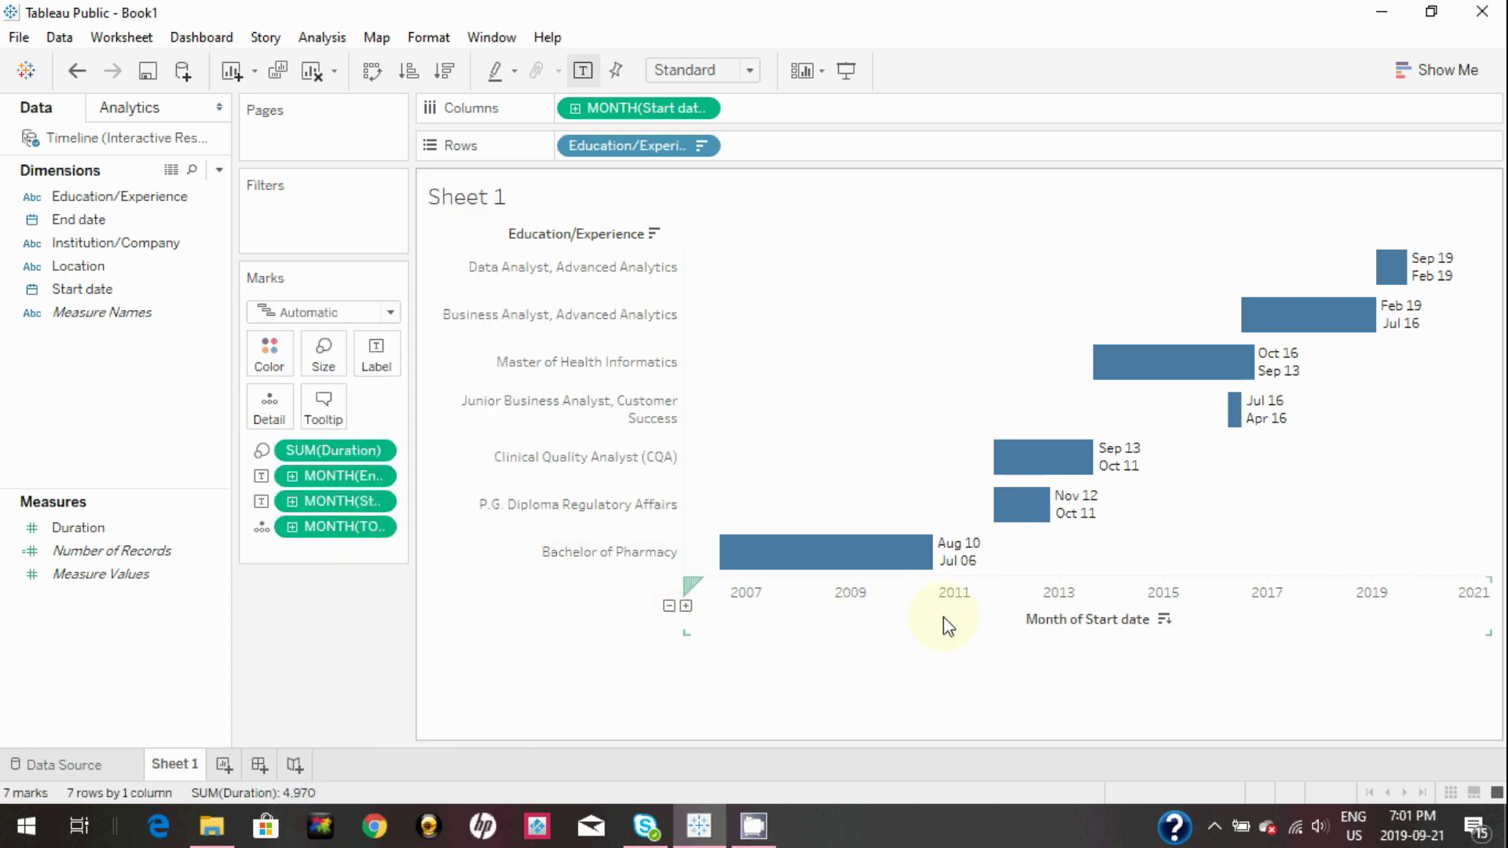
click(896, 621)
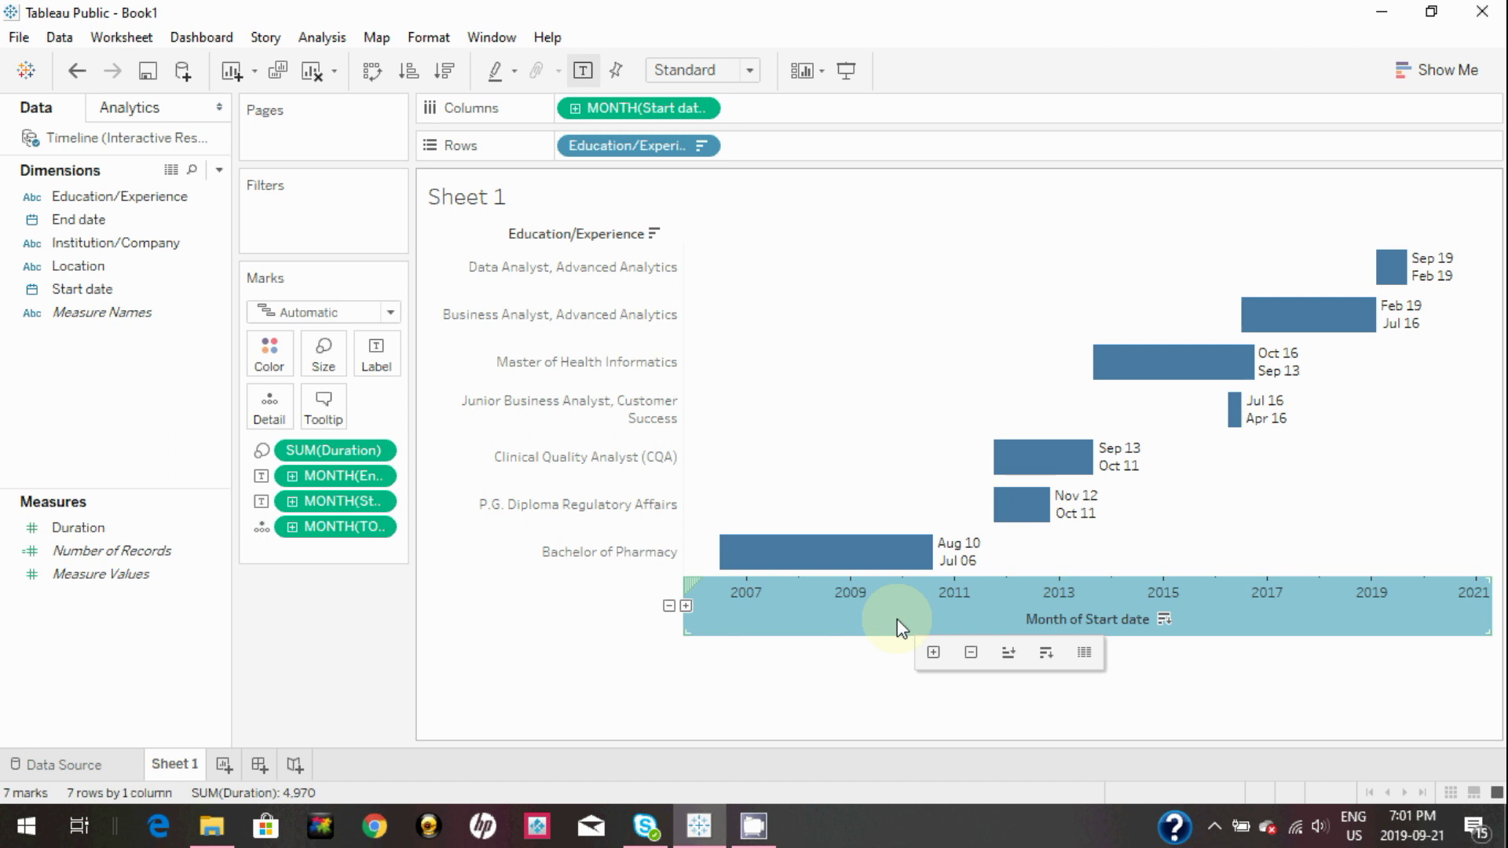
Add a reference line on the date axis at Minimum MONTH(TODAY()), labelled with its value (September-2019)
right_click(973, 603)
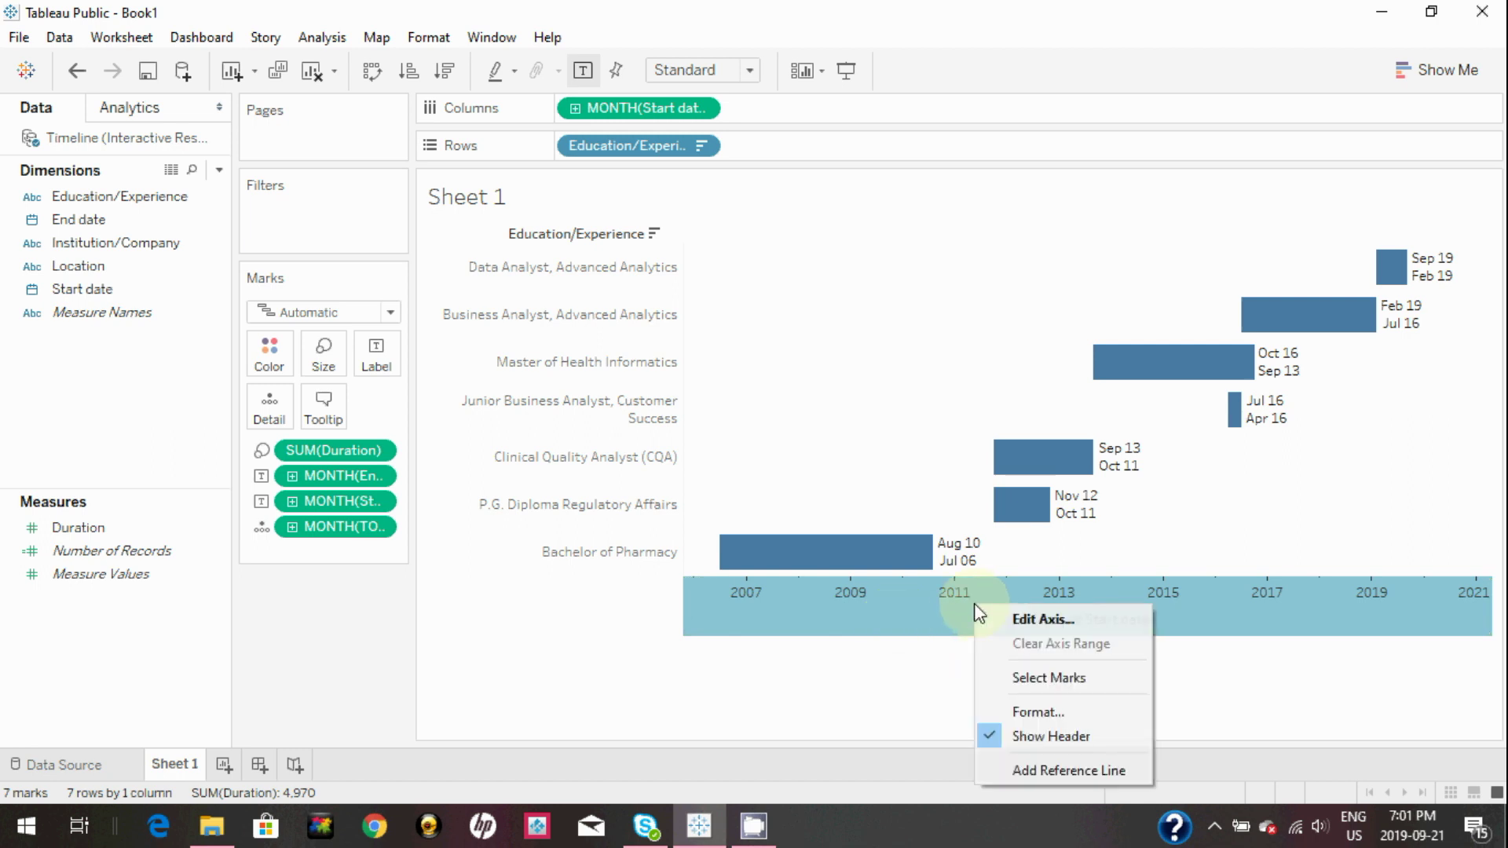
click(1027, 771)
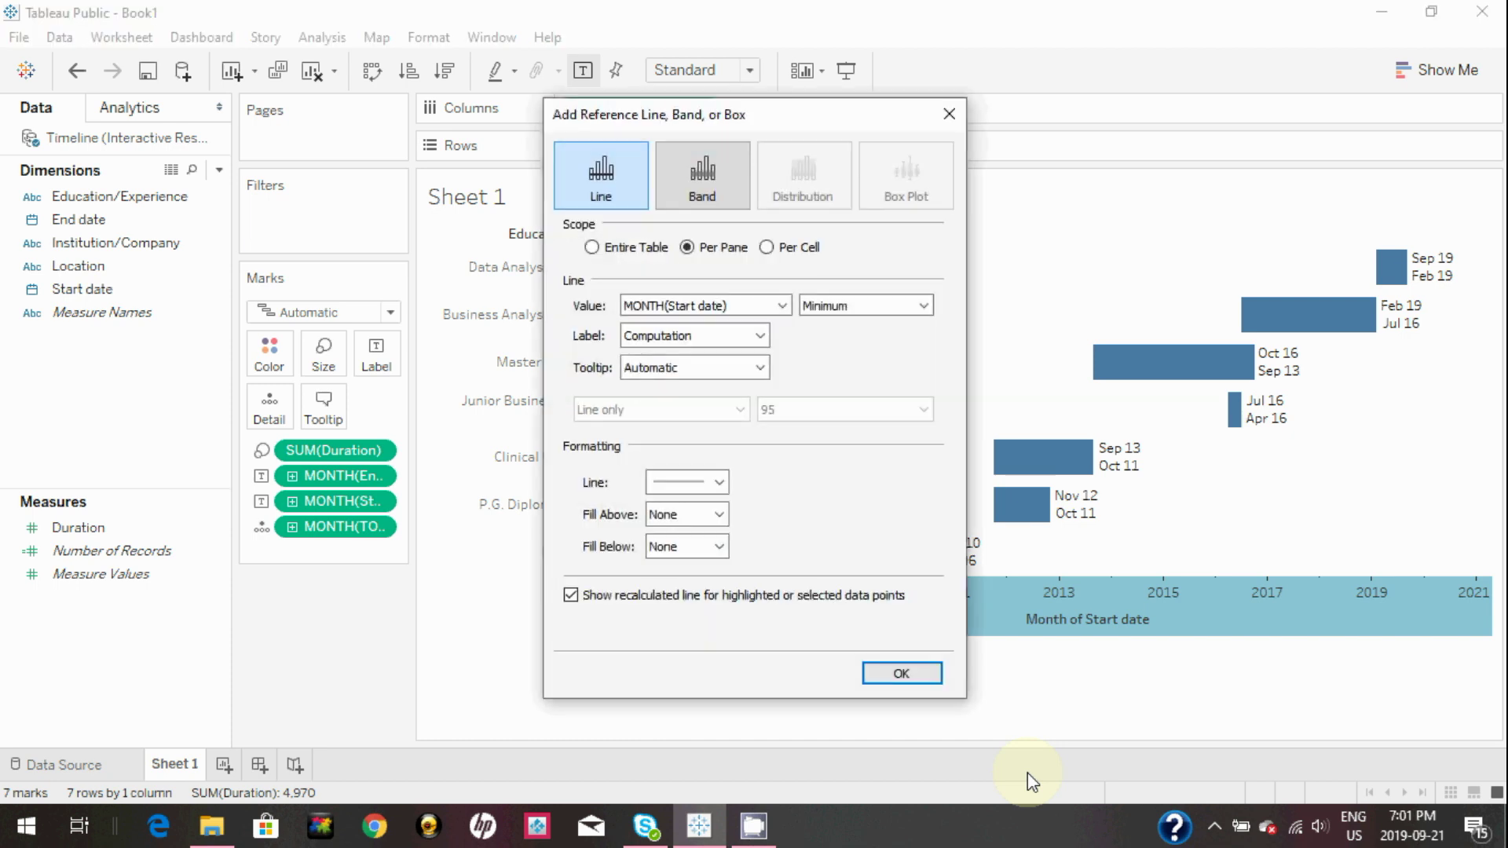
click(726, 306)
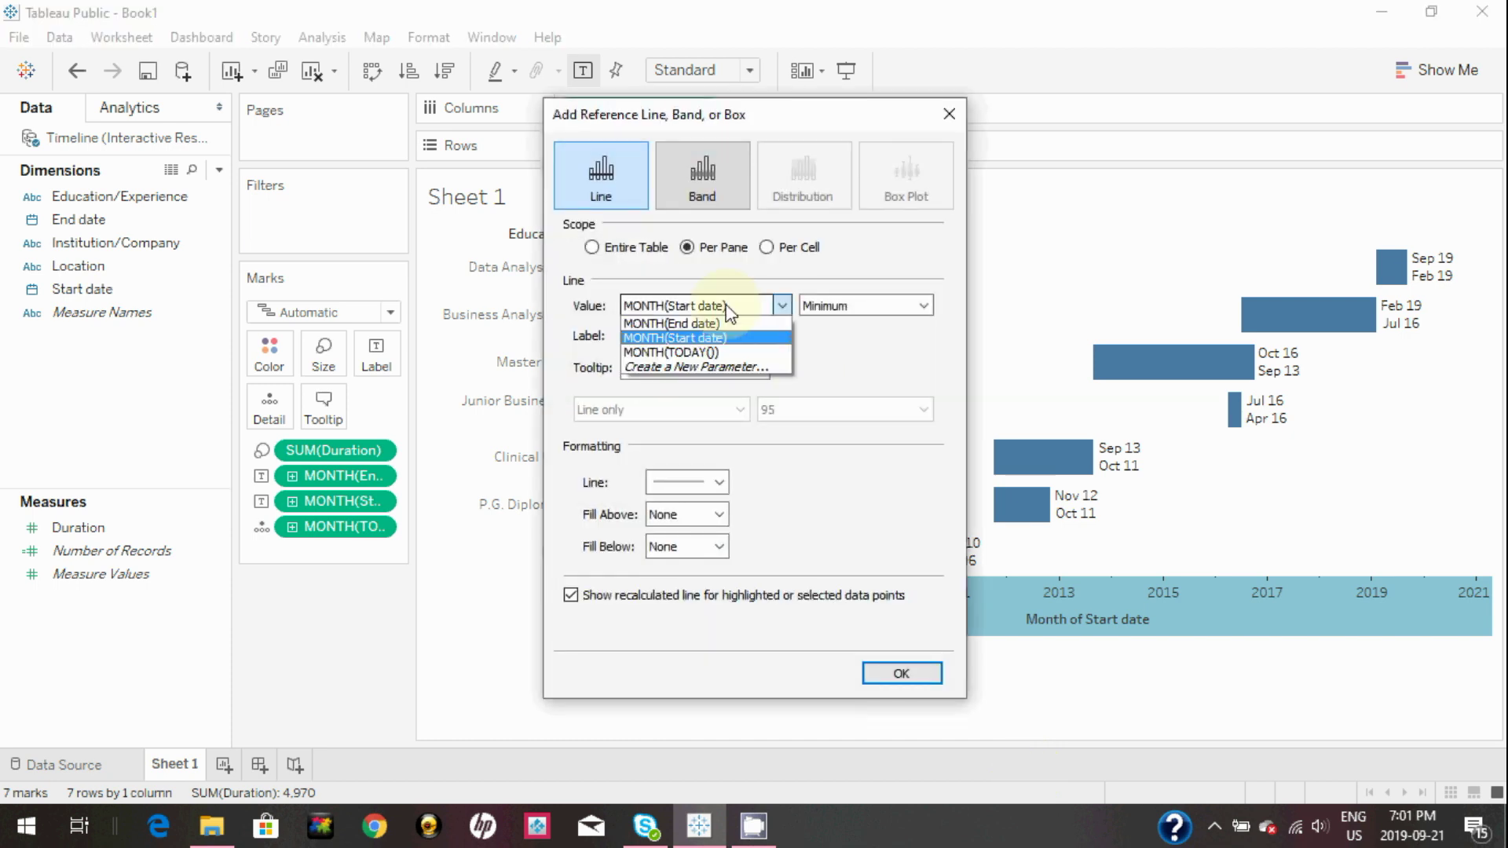
click(709, 351)
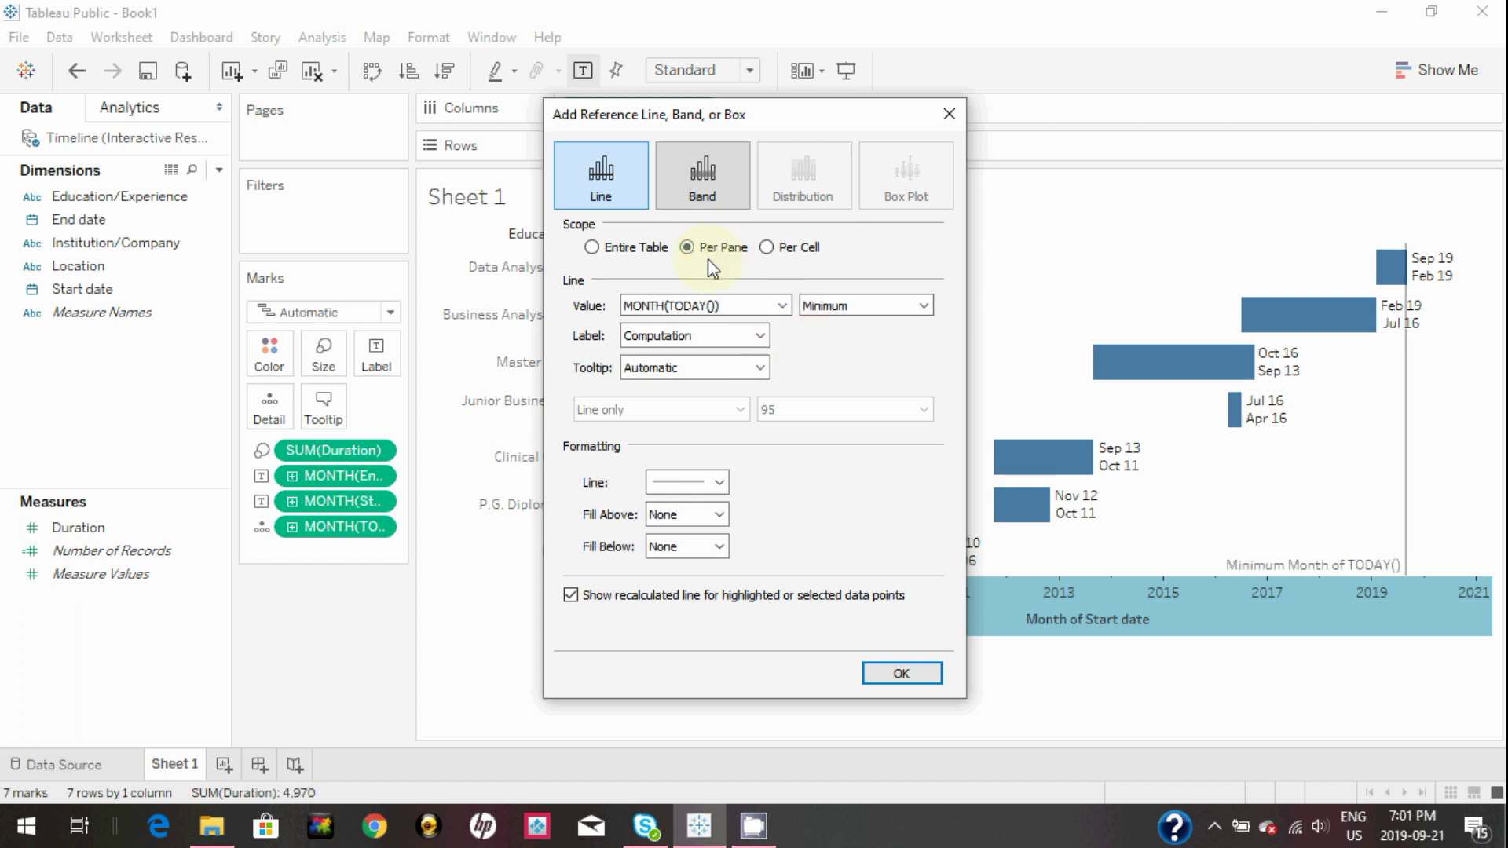
click(735, 343)
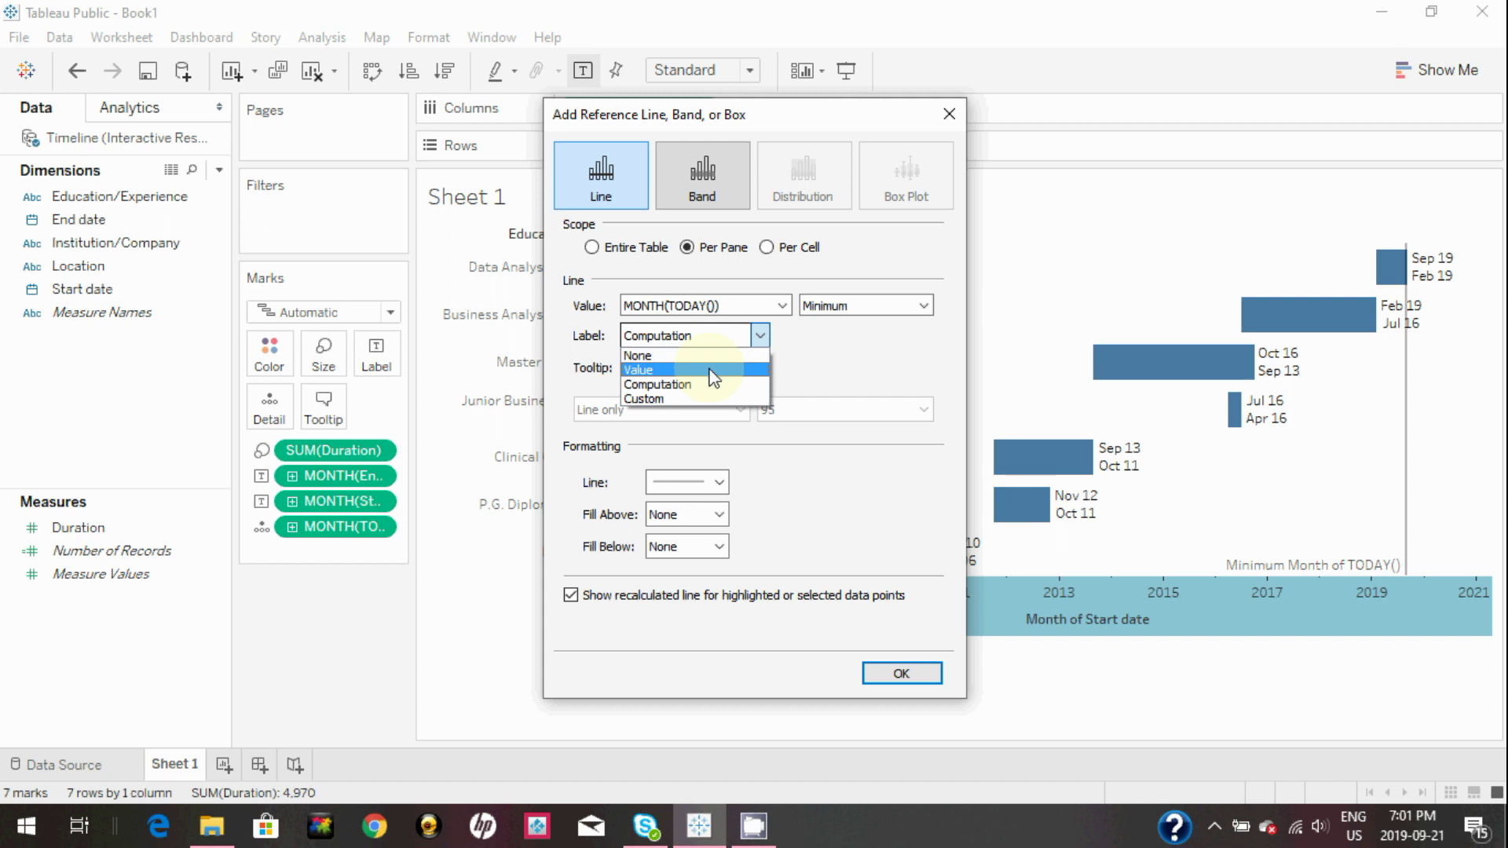
click(713, 370)
click(898, 309)
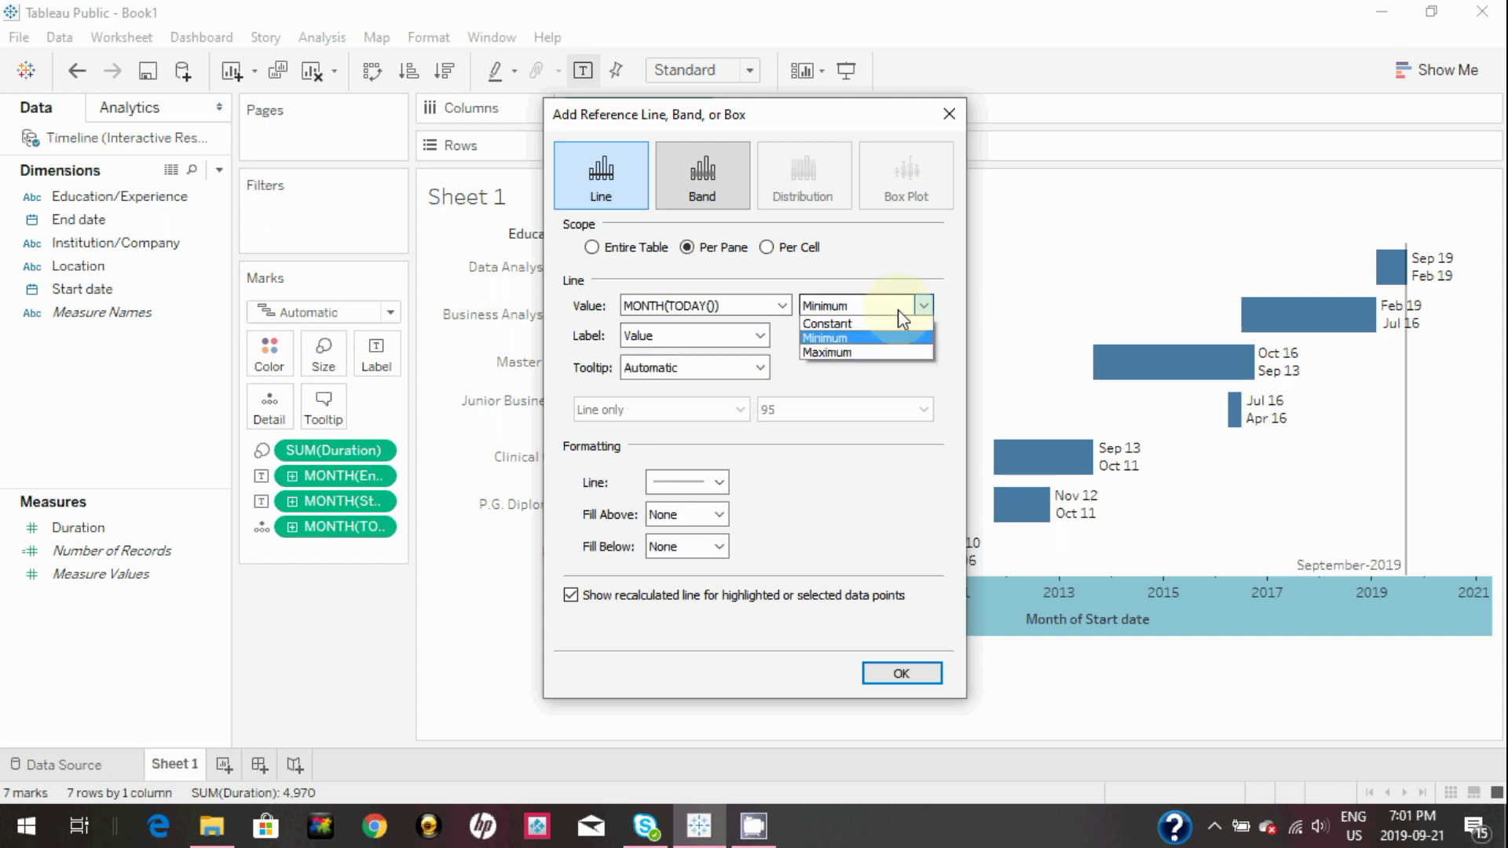
click(875, 353)
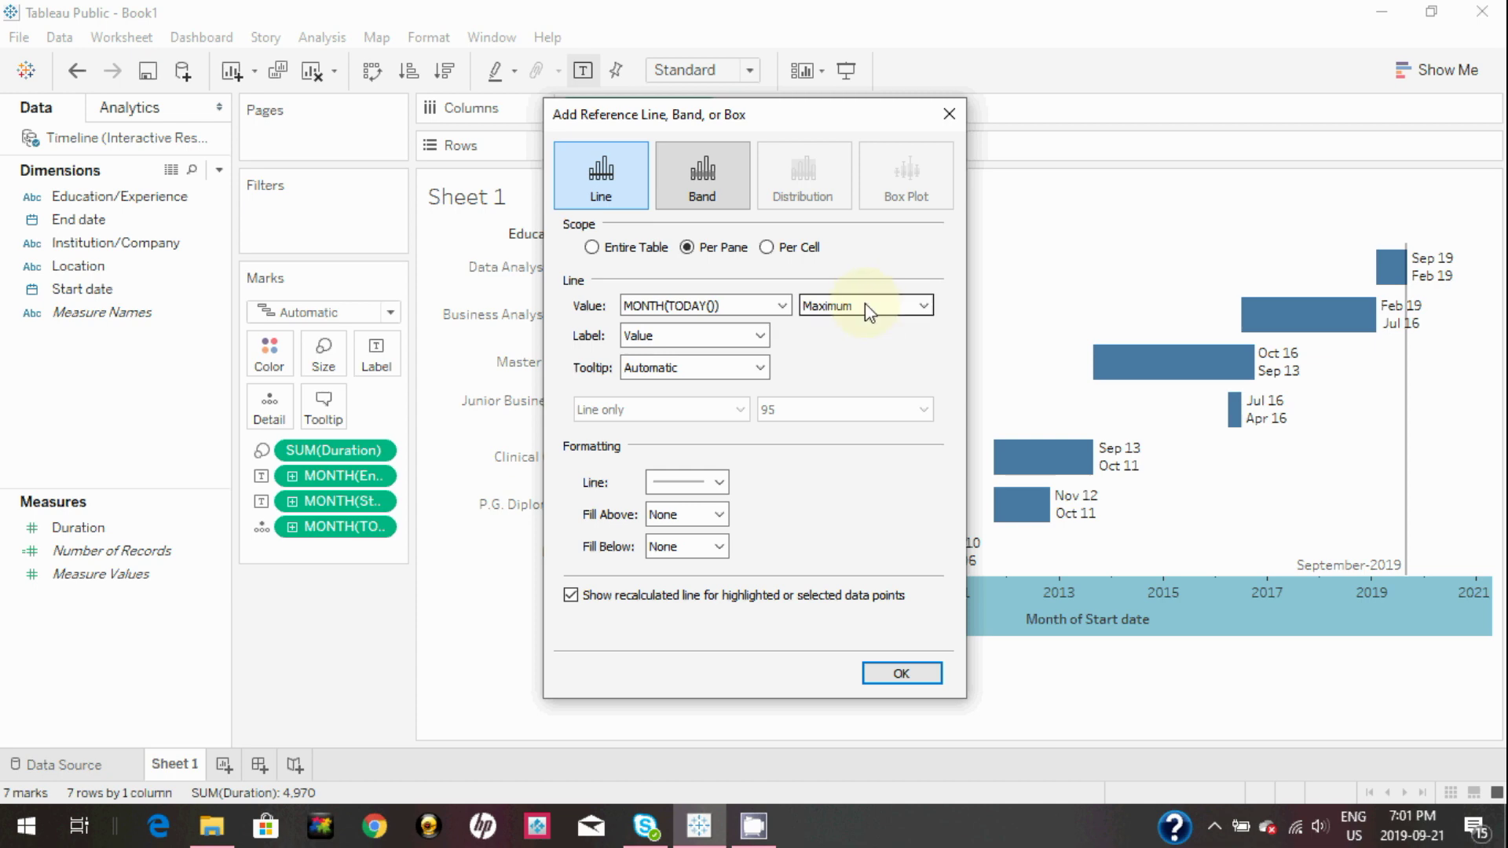
click(864, 303)
click(861, 344)
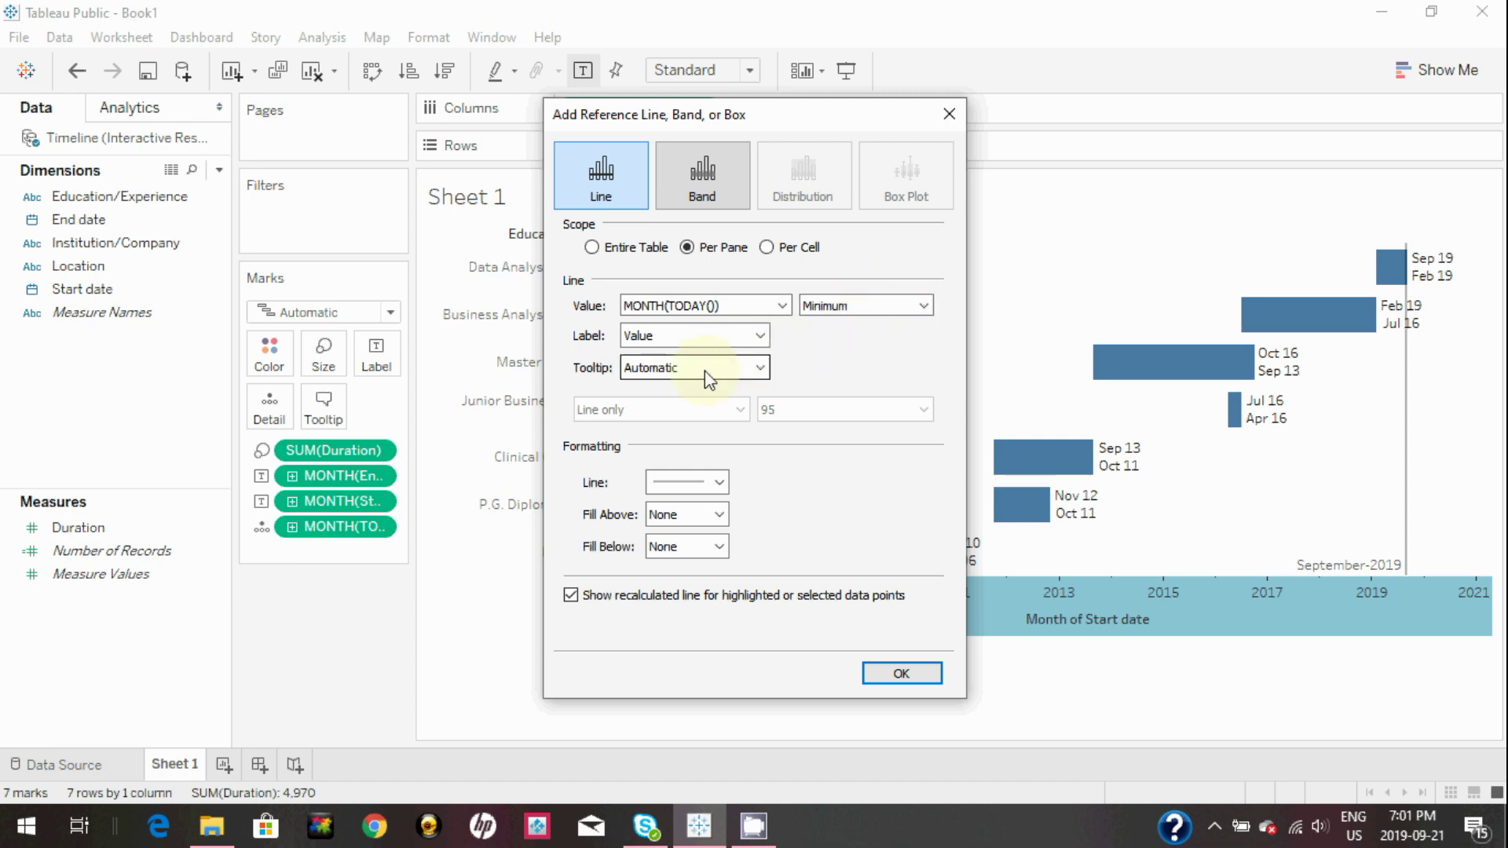
click(900, 673)
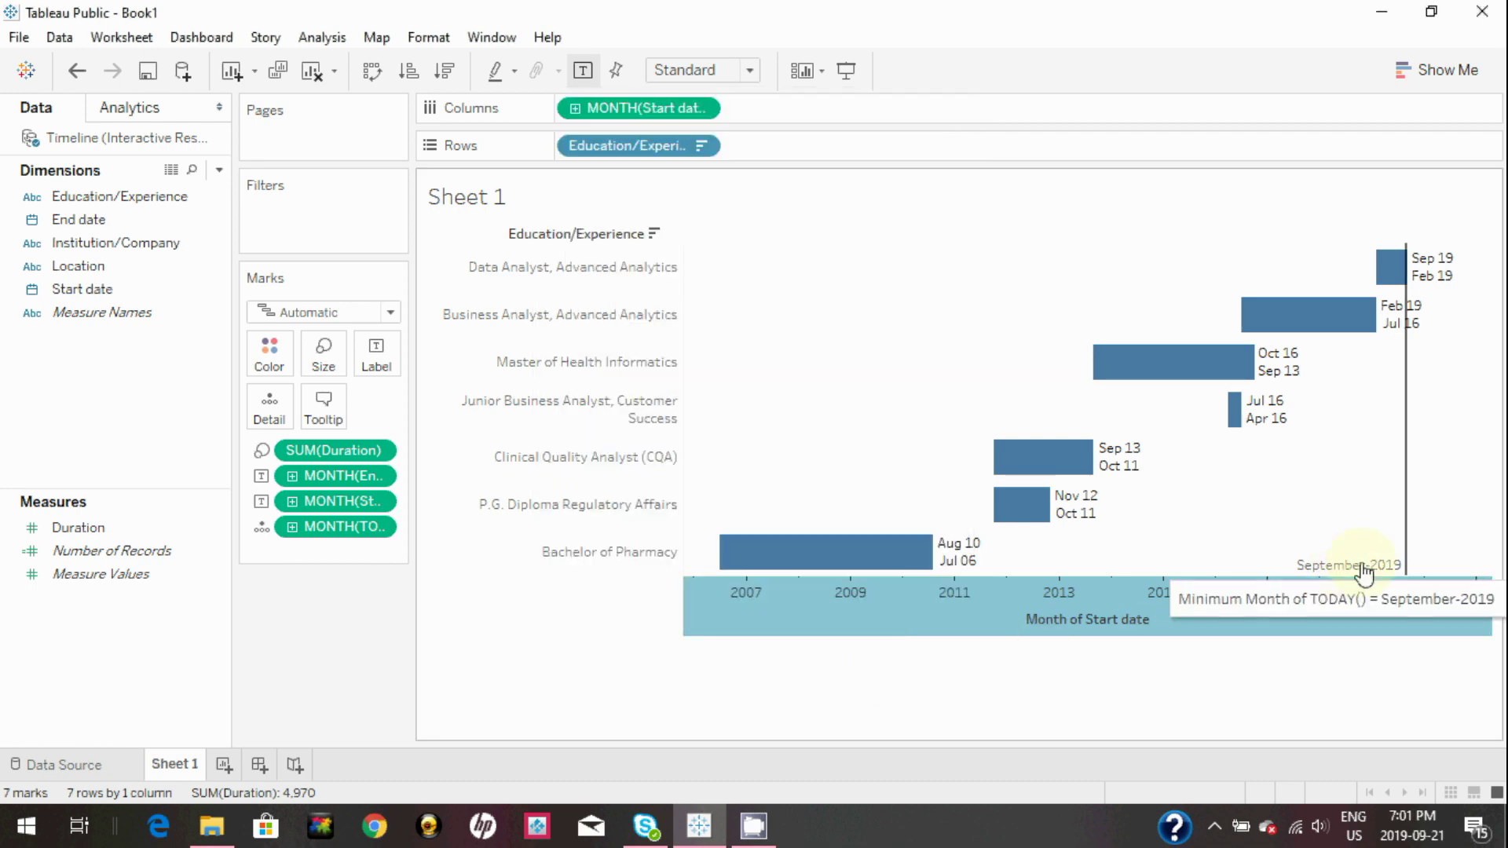
click(377, 537)
click(377, 527)
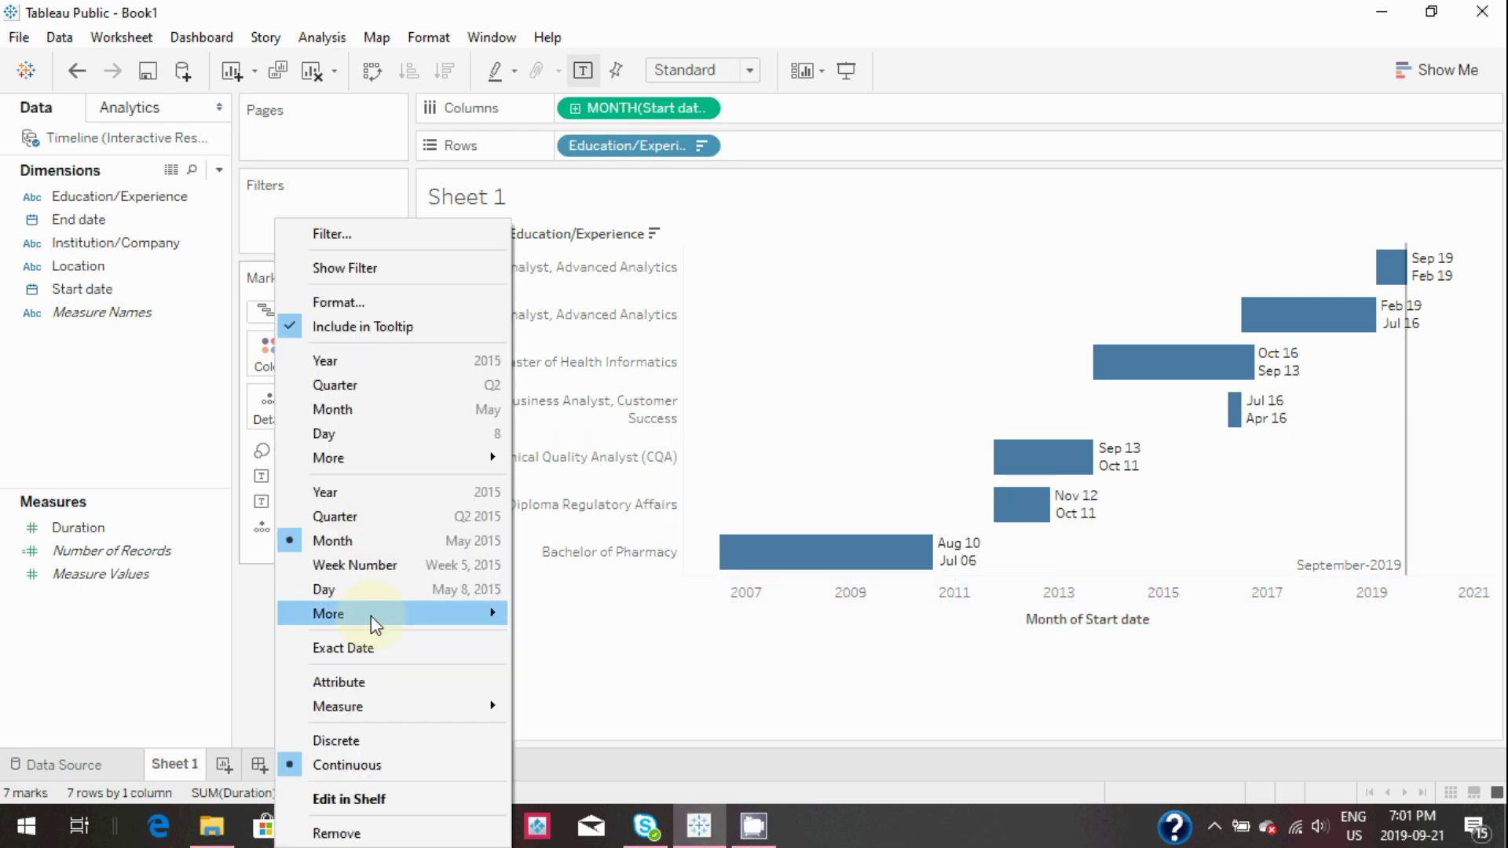
click(374, 652)
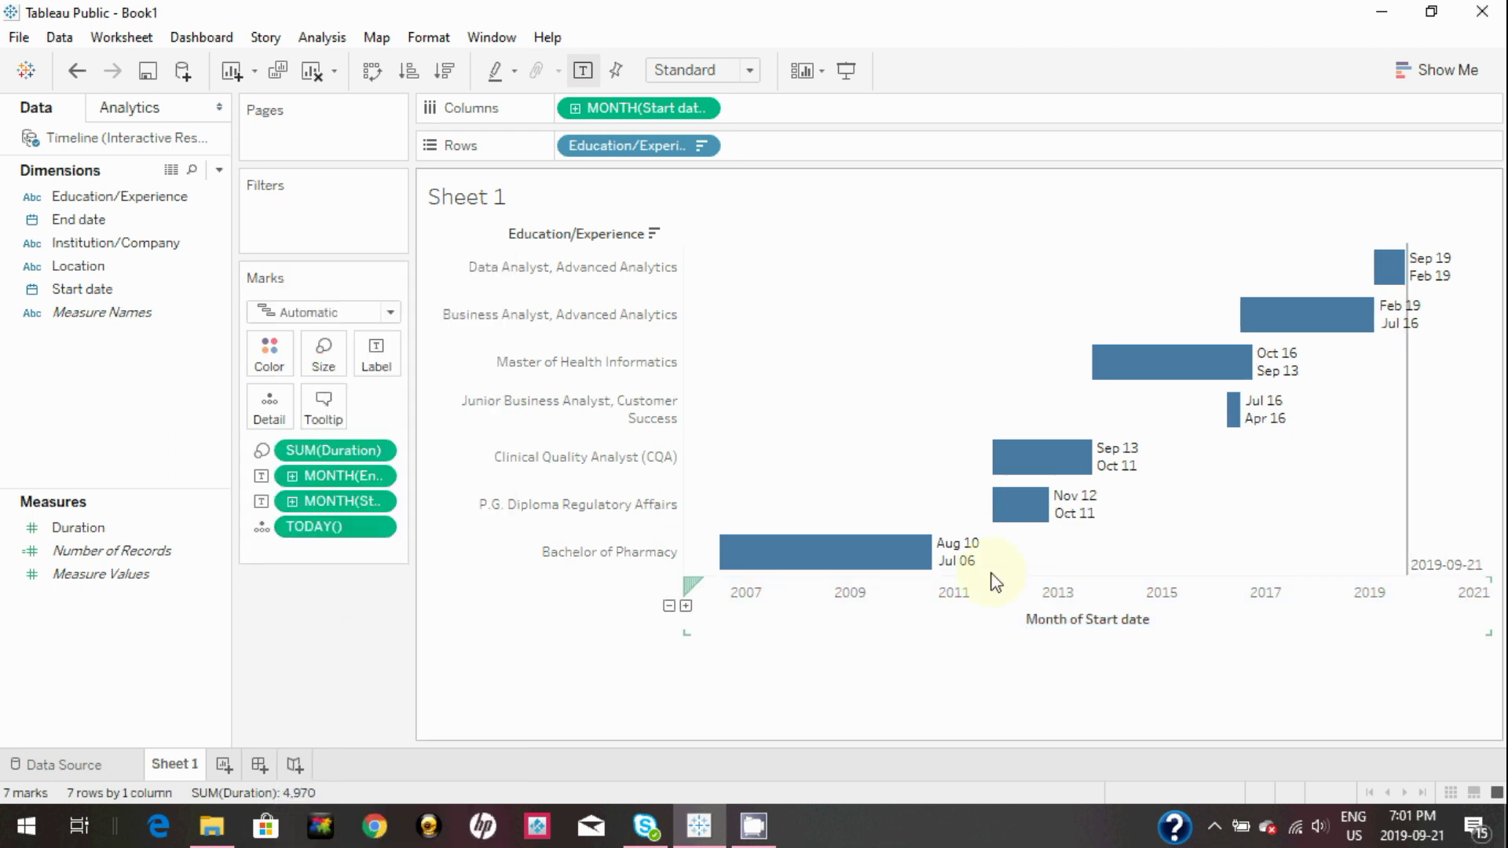
mouse_move(1439, 574)
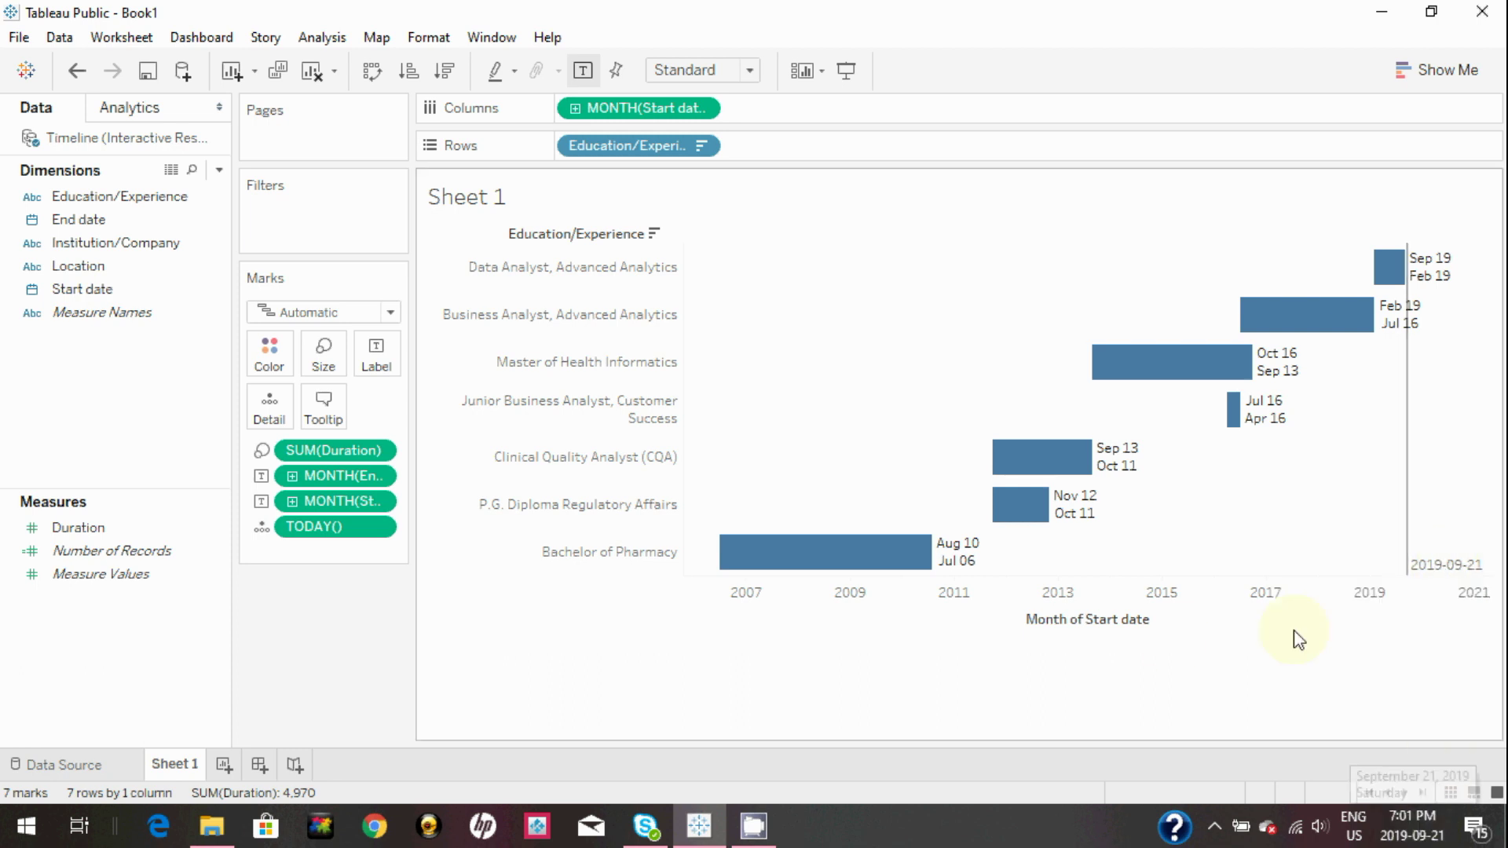
click(384, 527)
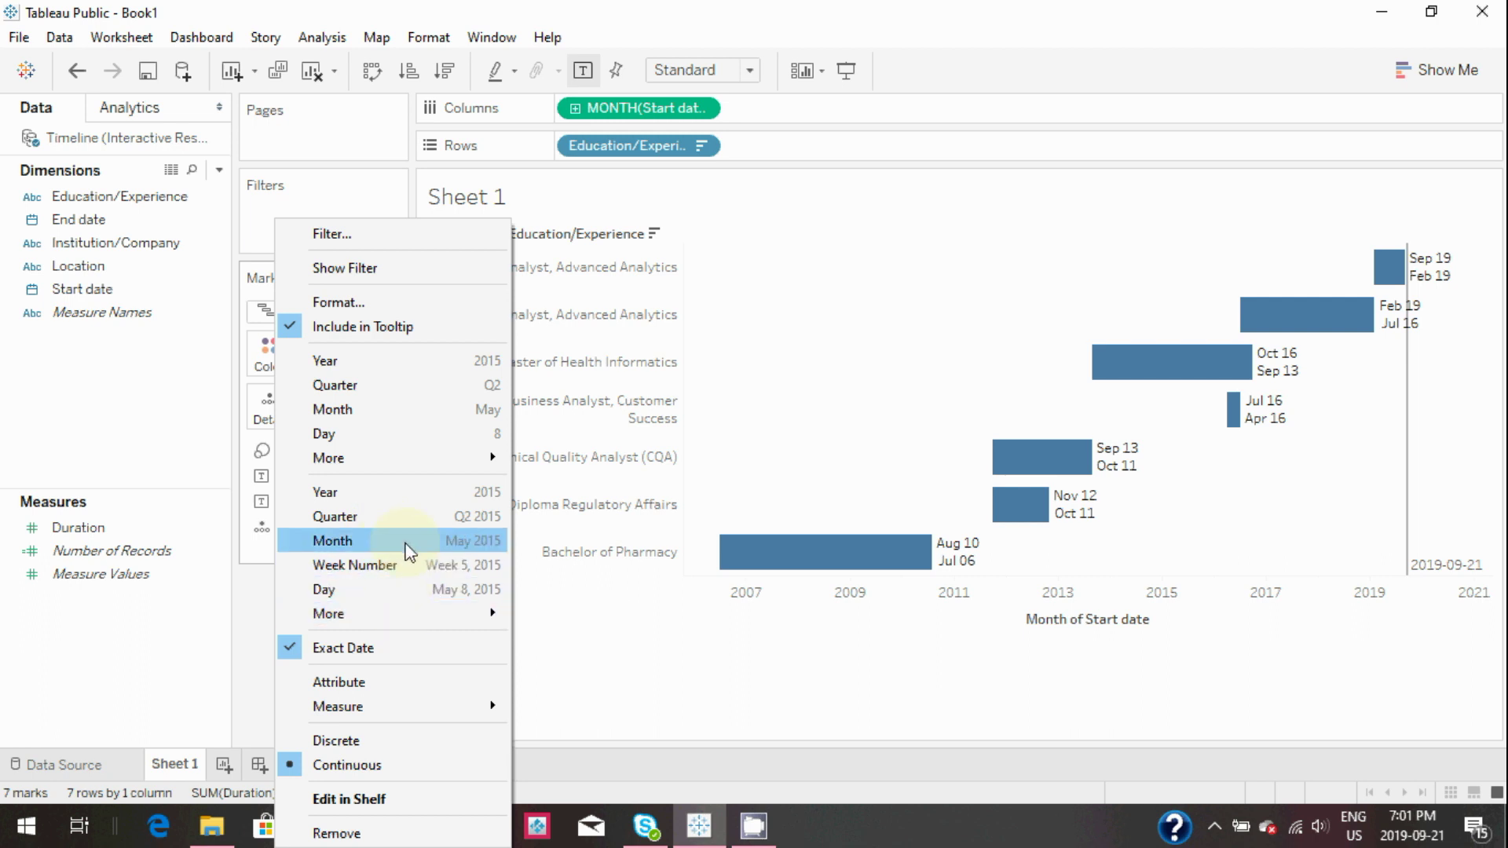
click(405, 542)
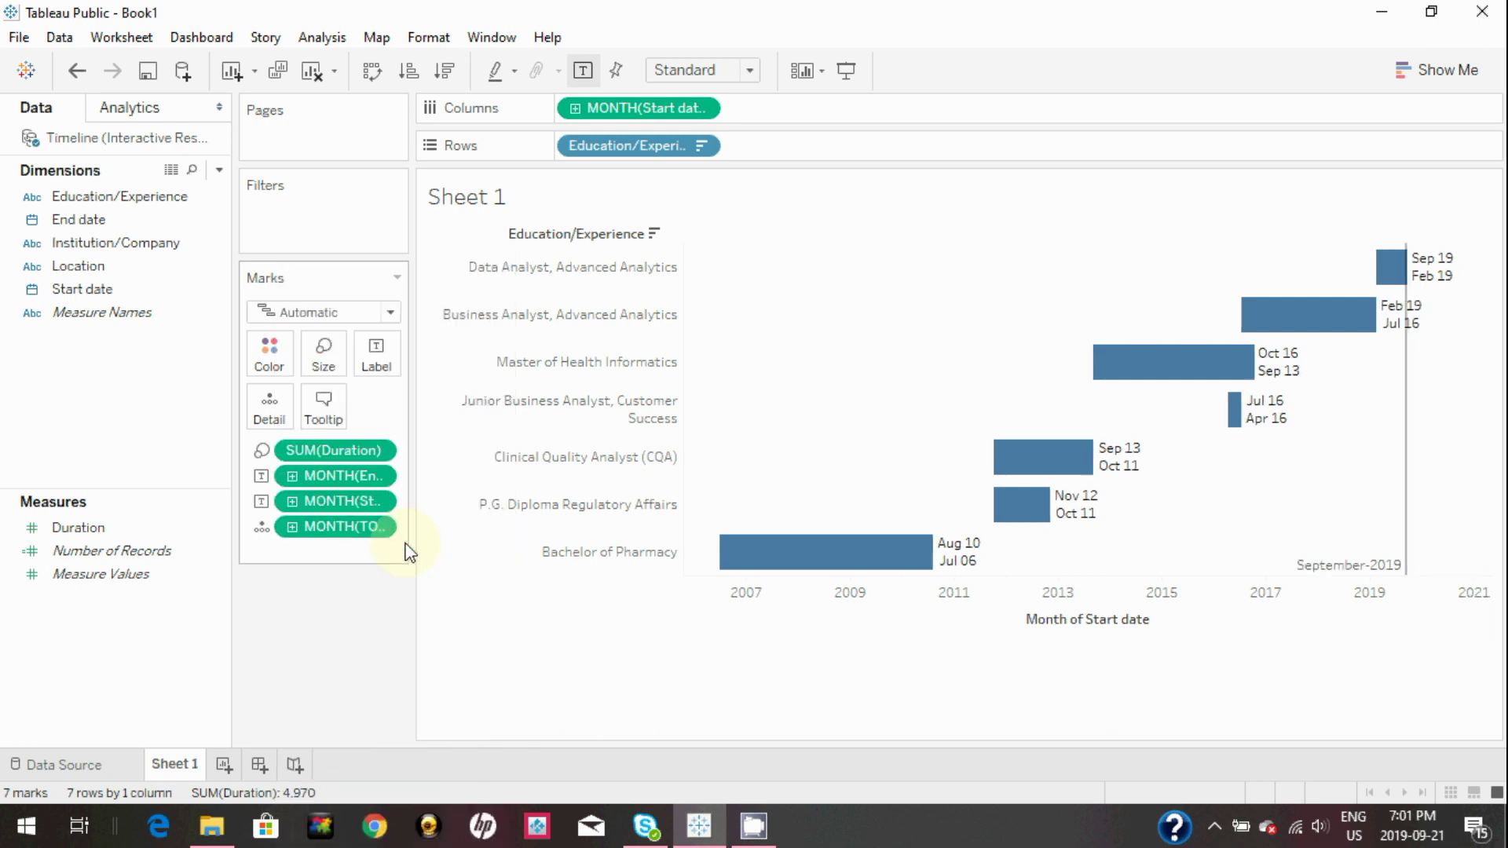
Change the Edit Axis title to 'Date' and rename the Sheet 1 tab to 'Timeline'
right_click(1107, 624)
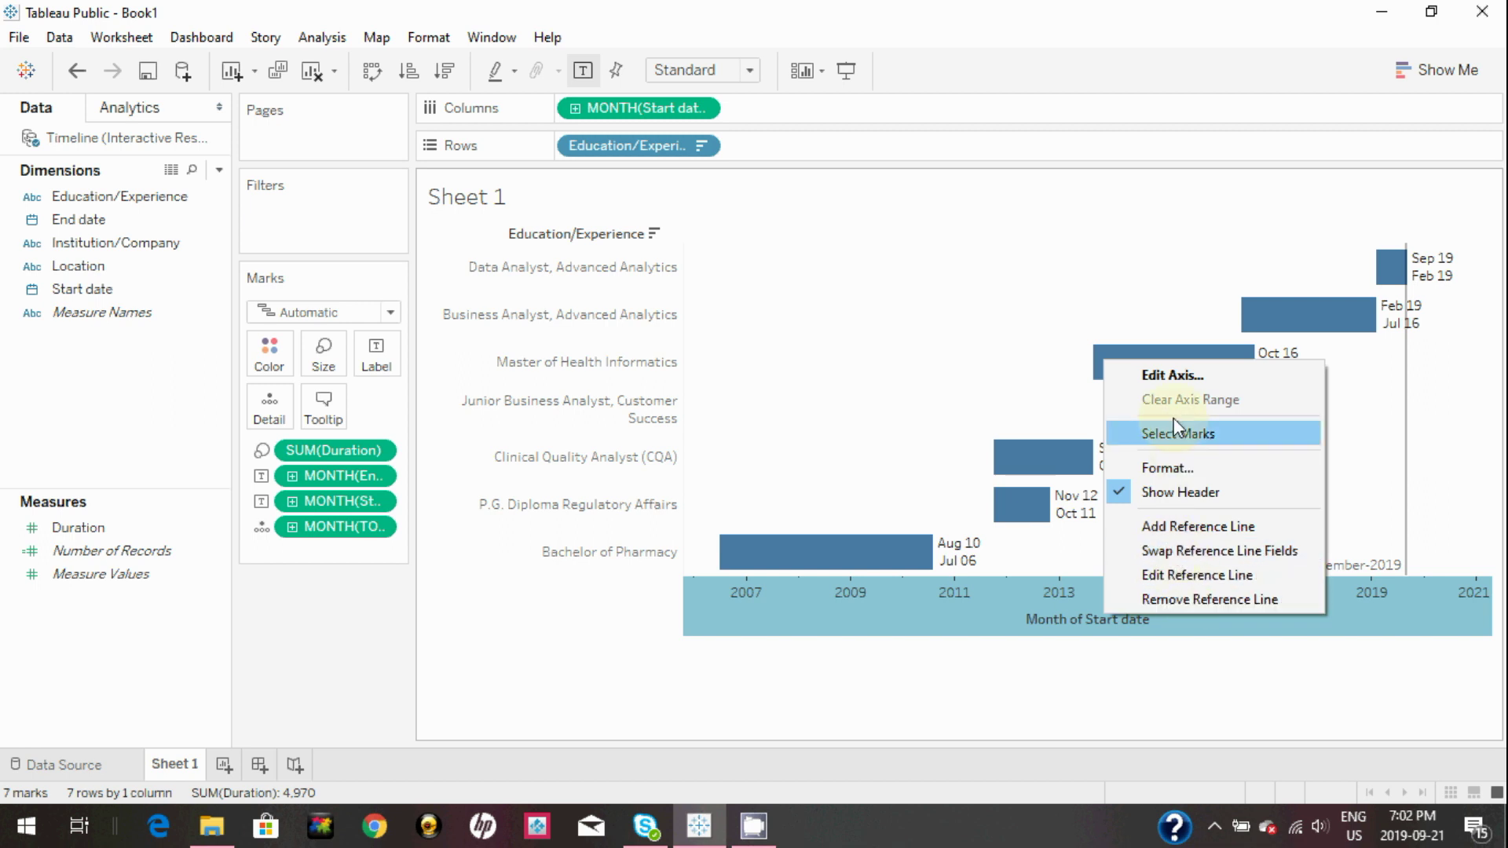
key(Escape)
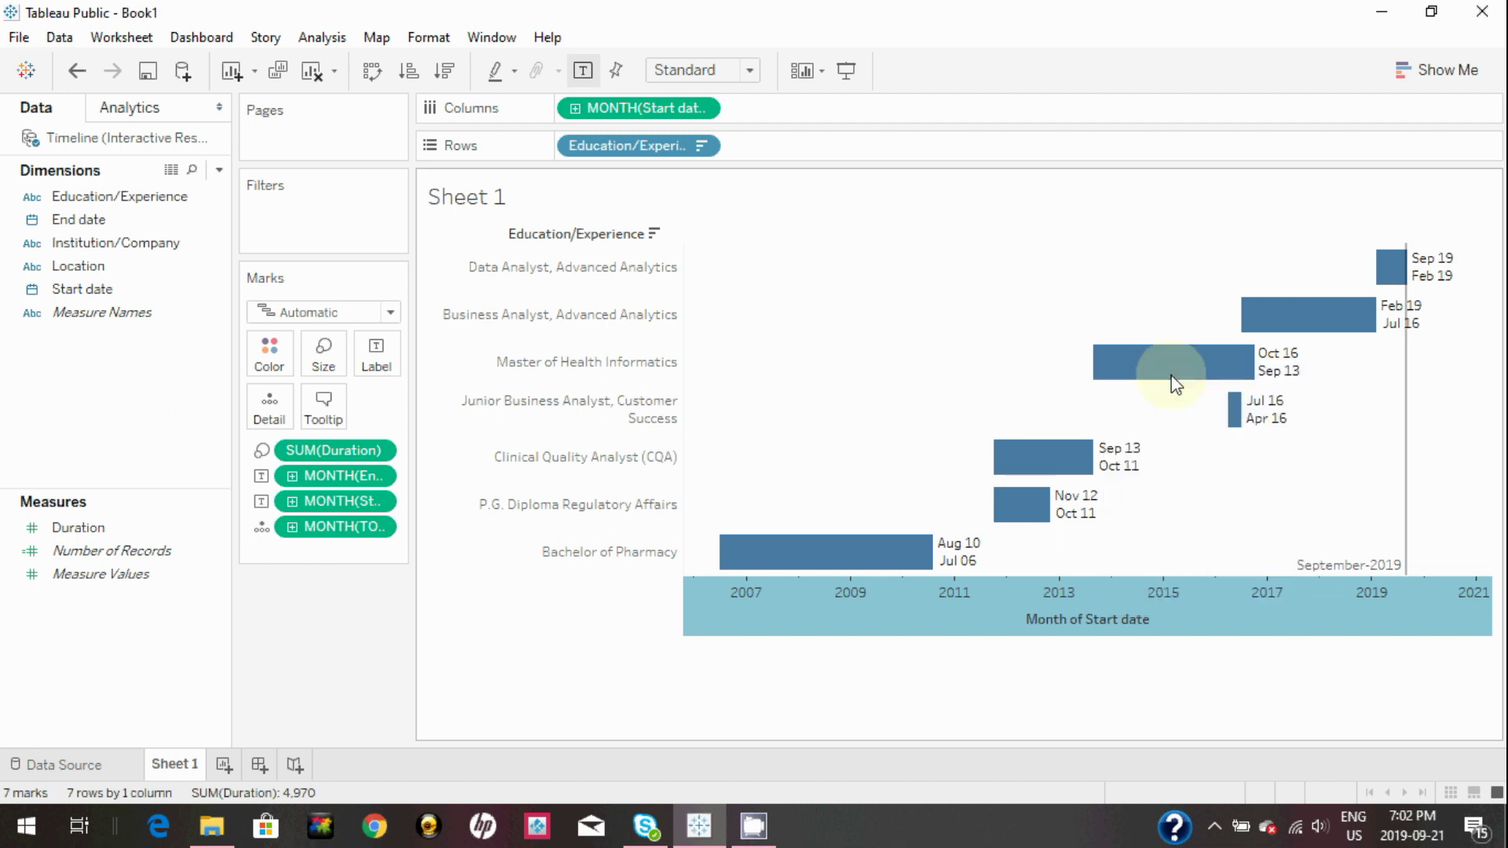
double_click(1043, 610)
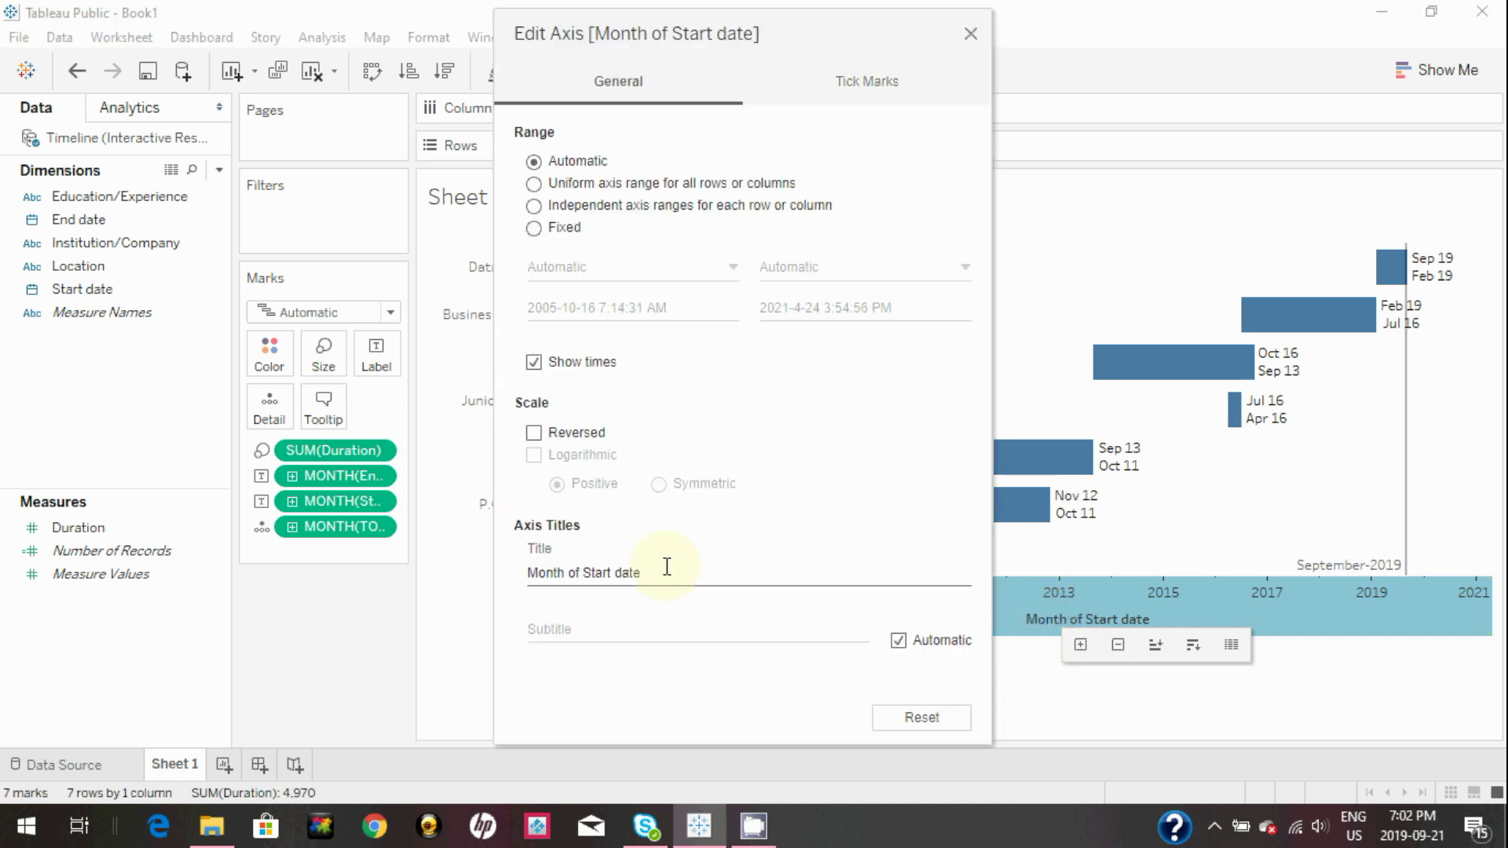
click(667, 566)
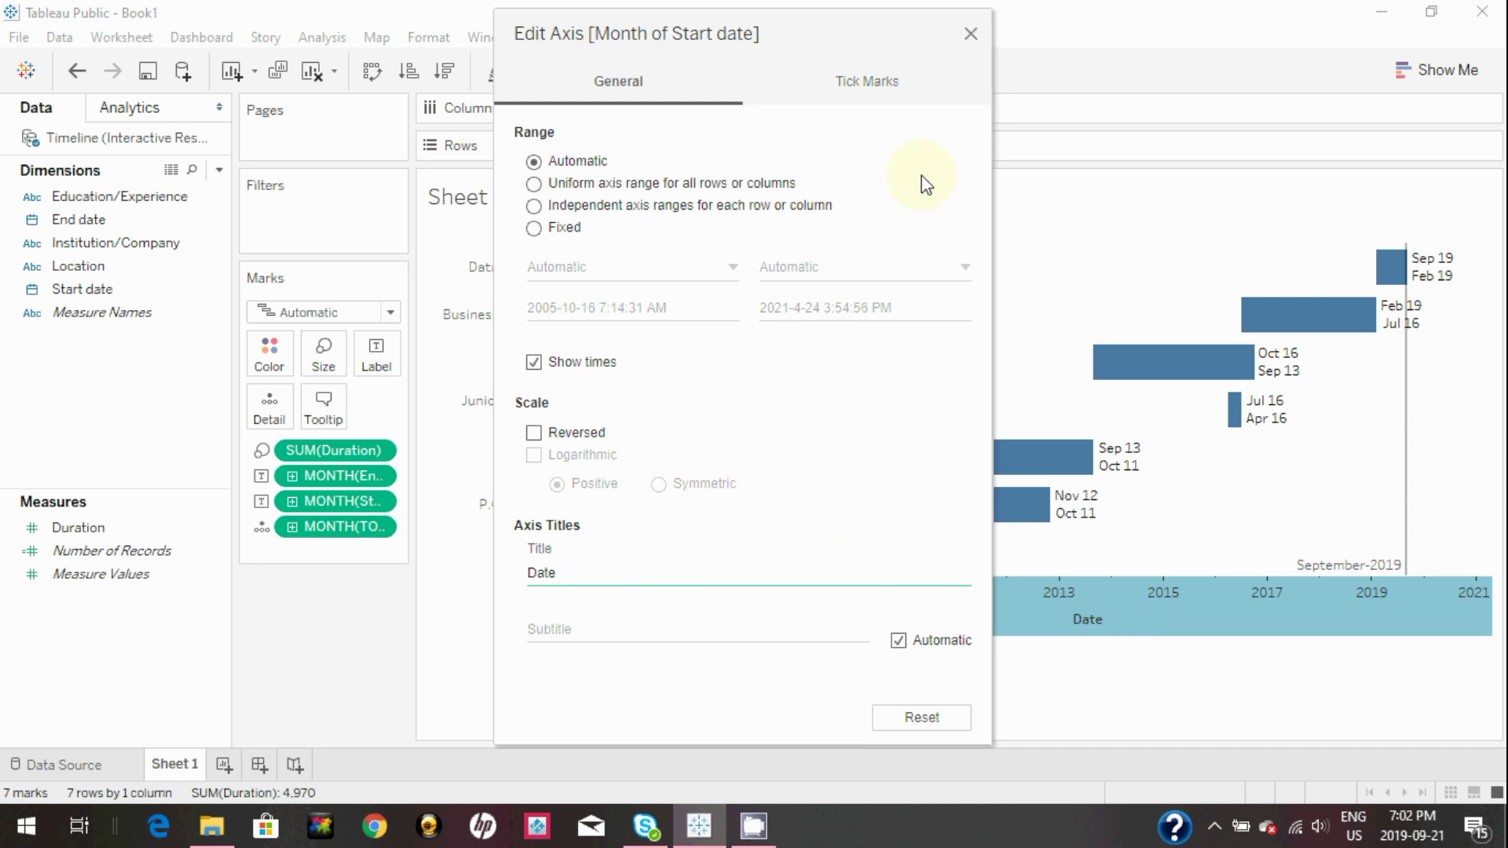
click(974, 38)
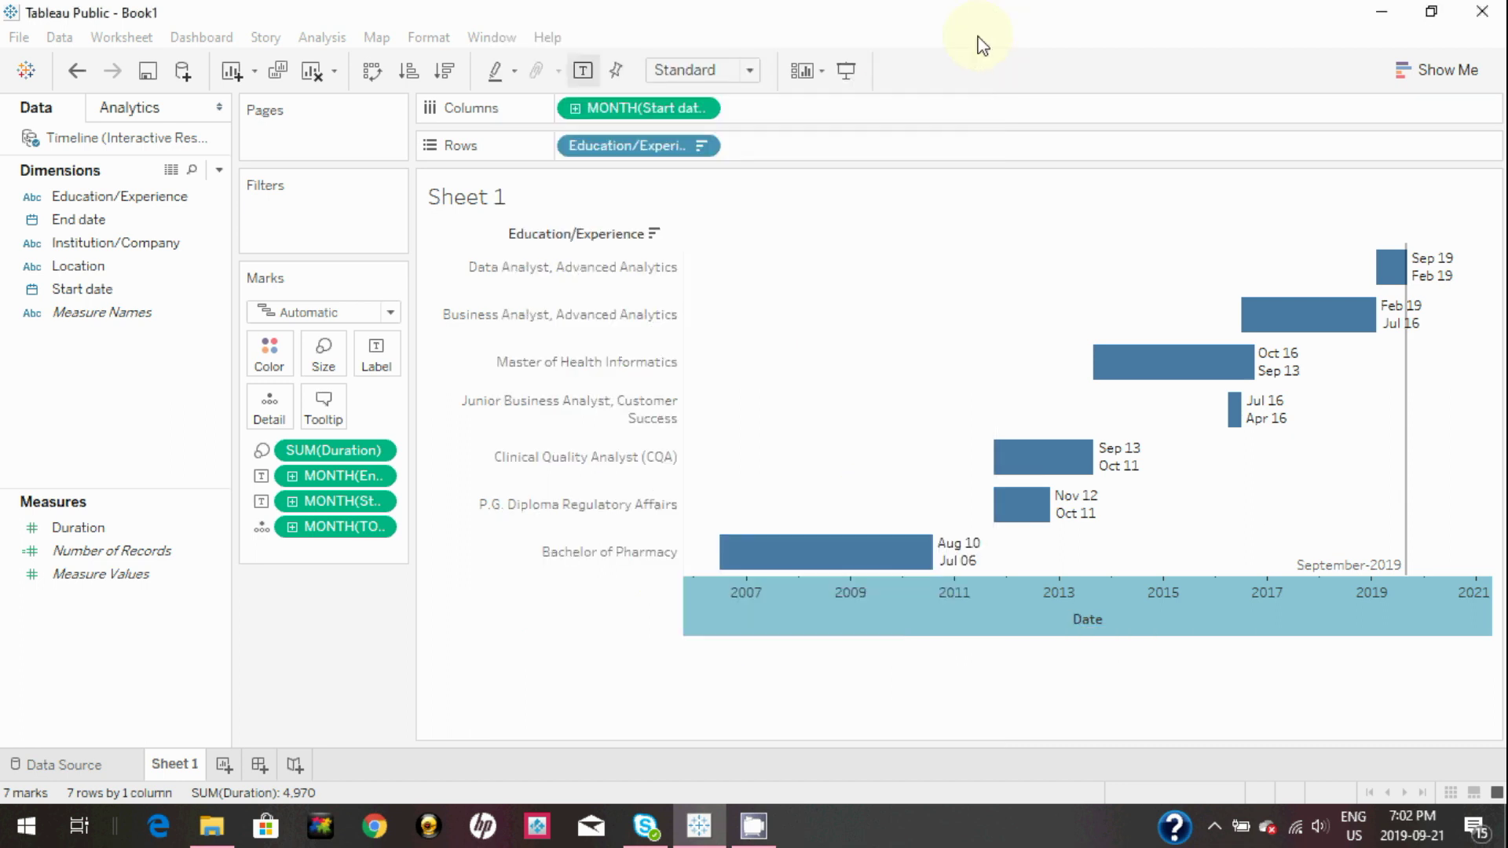
click(177, 767)
text(Timeline)
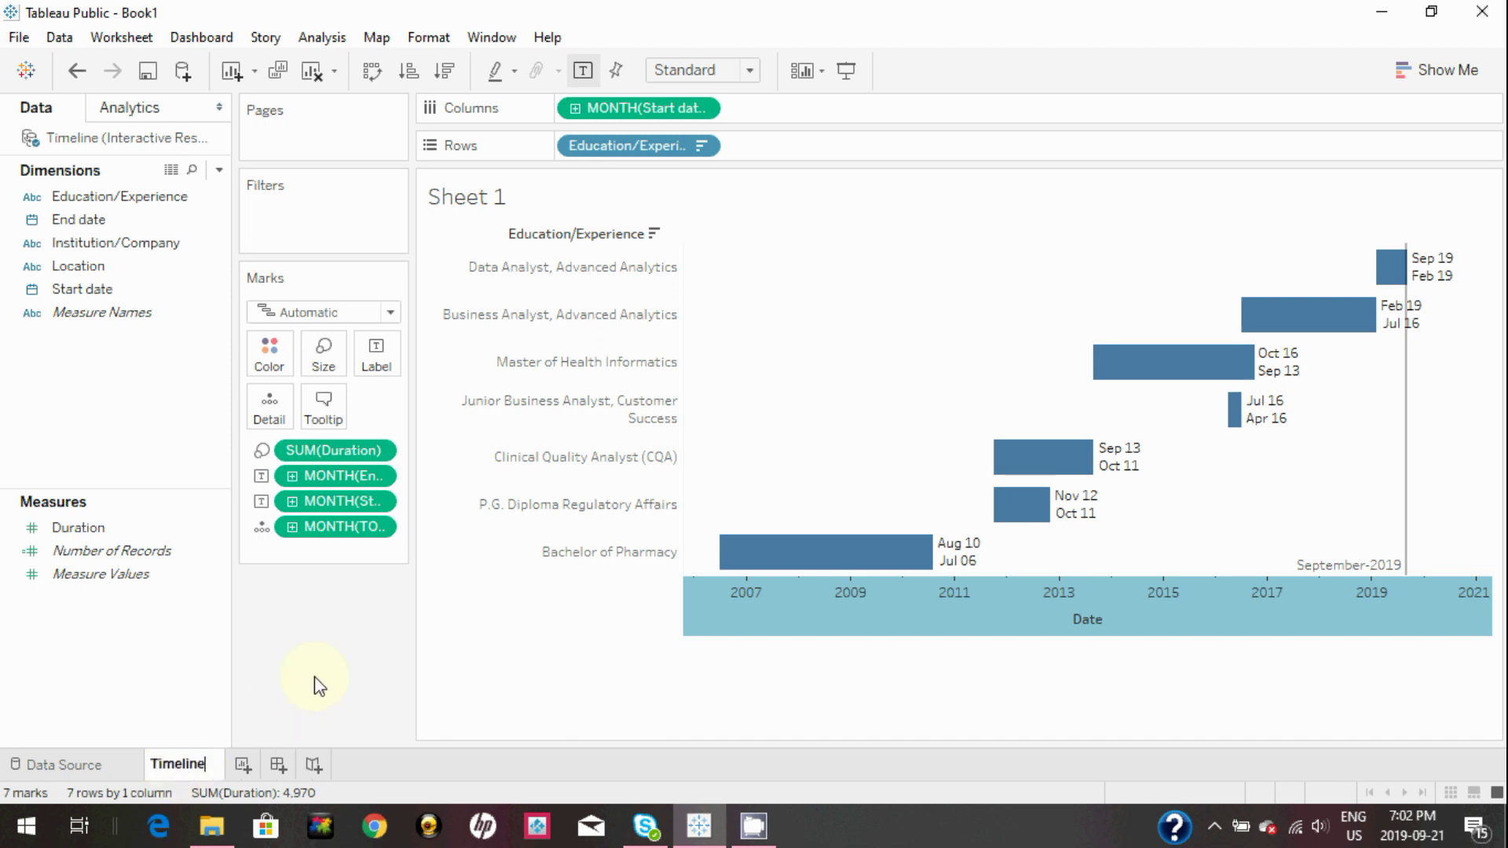